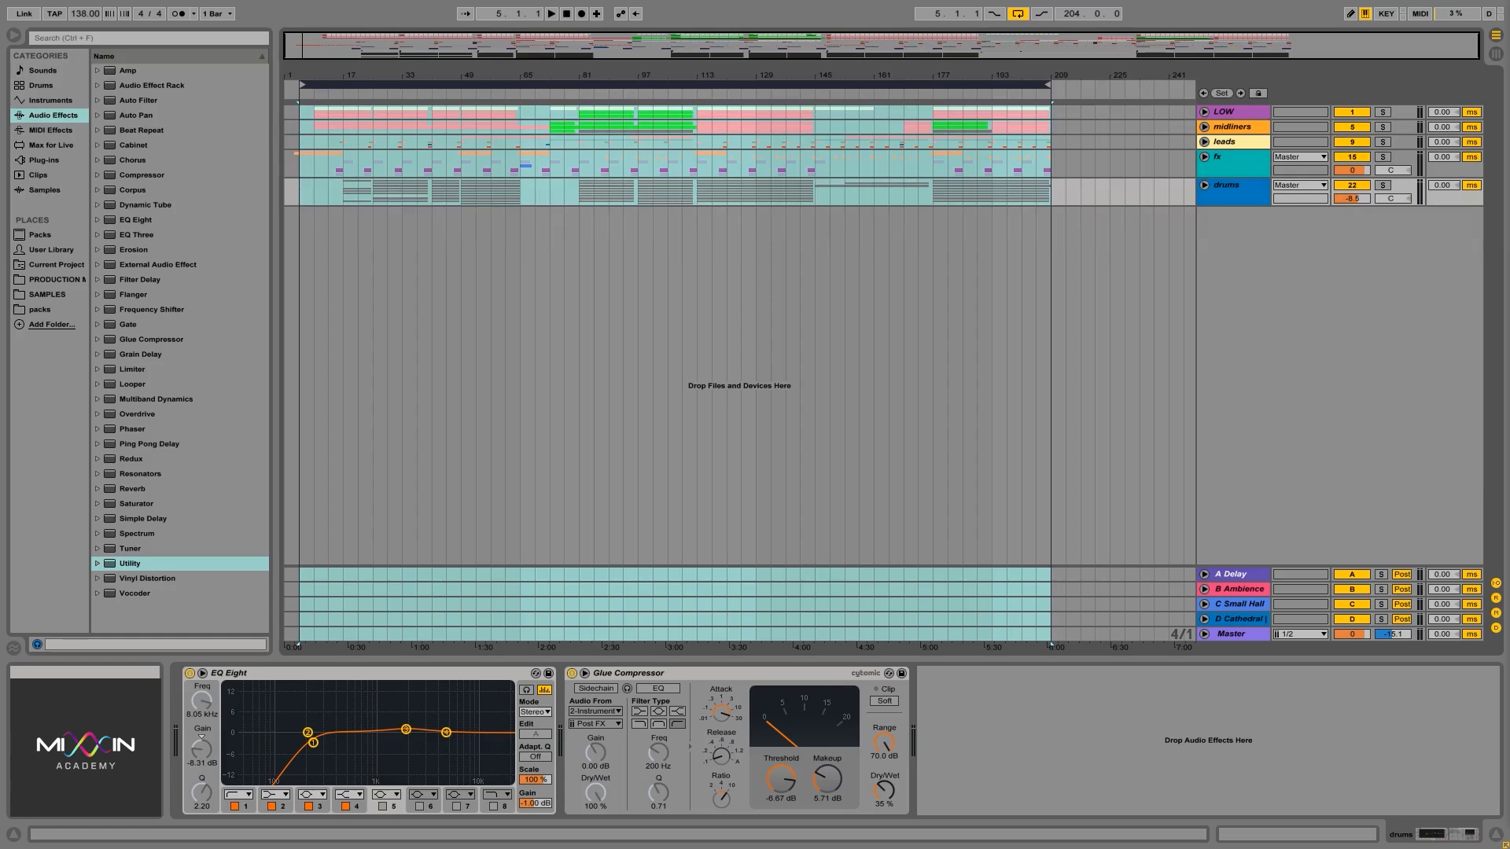
Switch to Session View and unfold the drums group to show its individual tracks.
{"action": "left_click", "coordinate": [1409, 305]}
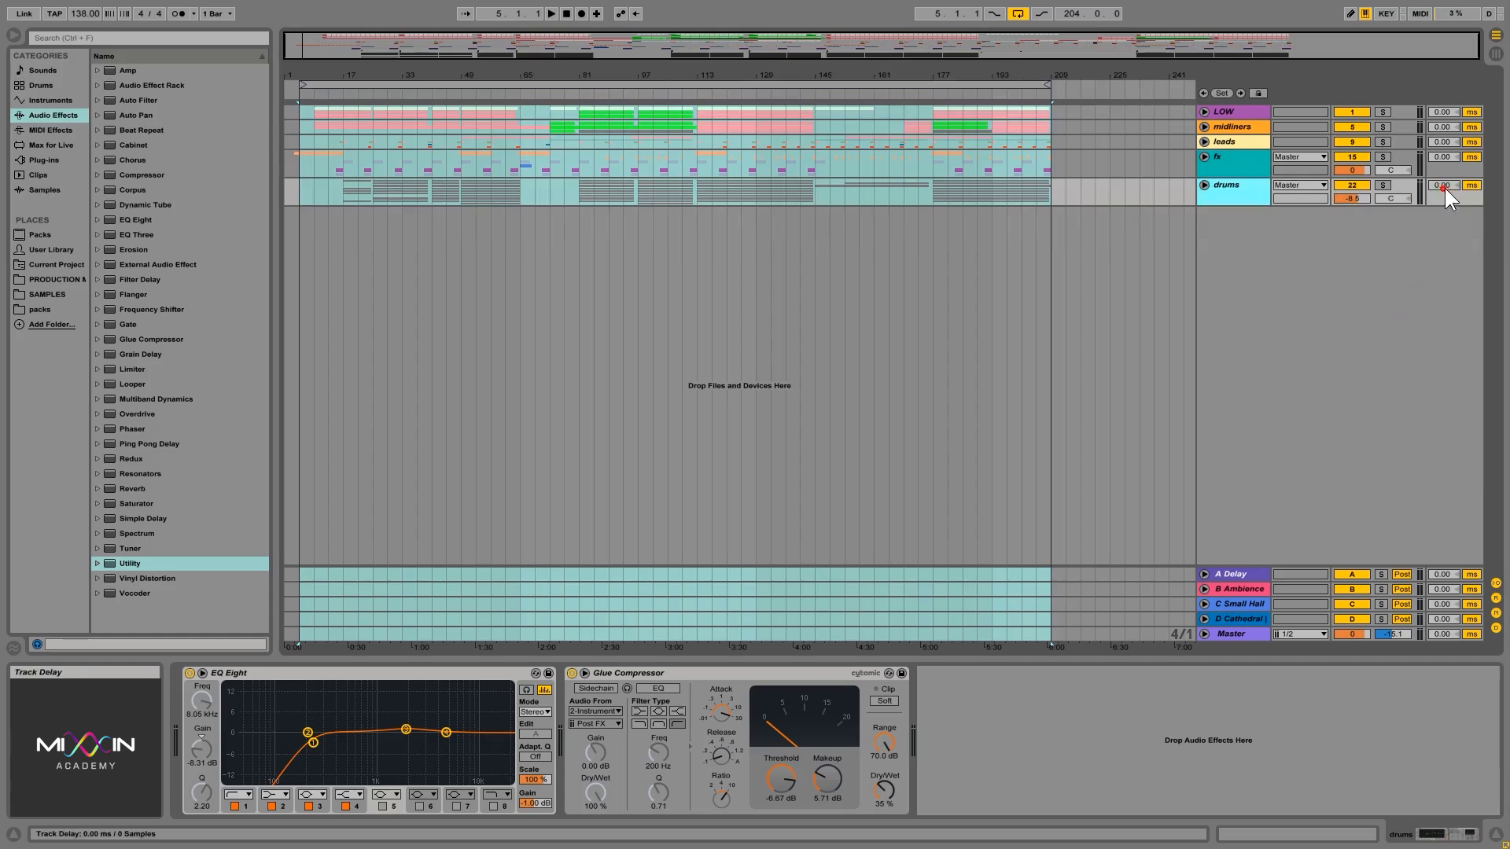
{"action": "left_click", "coordinate": [1494, 55]}
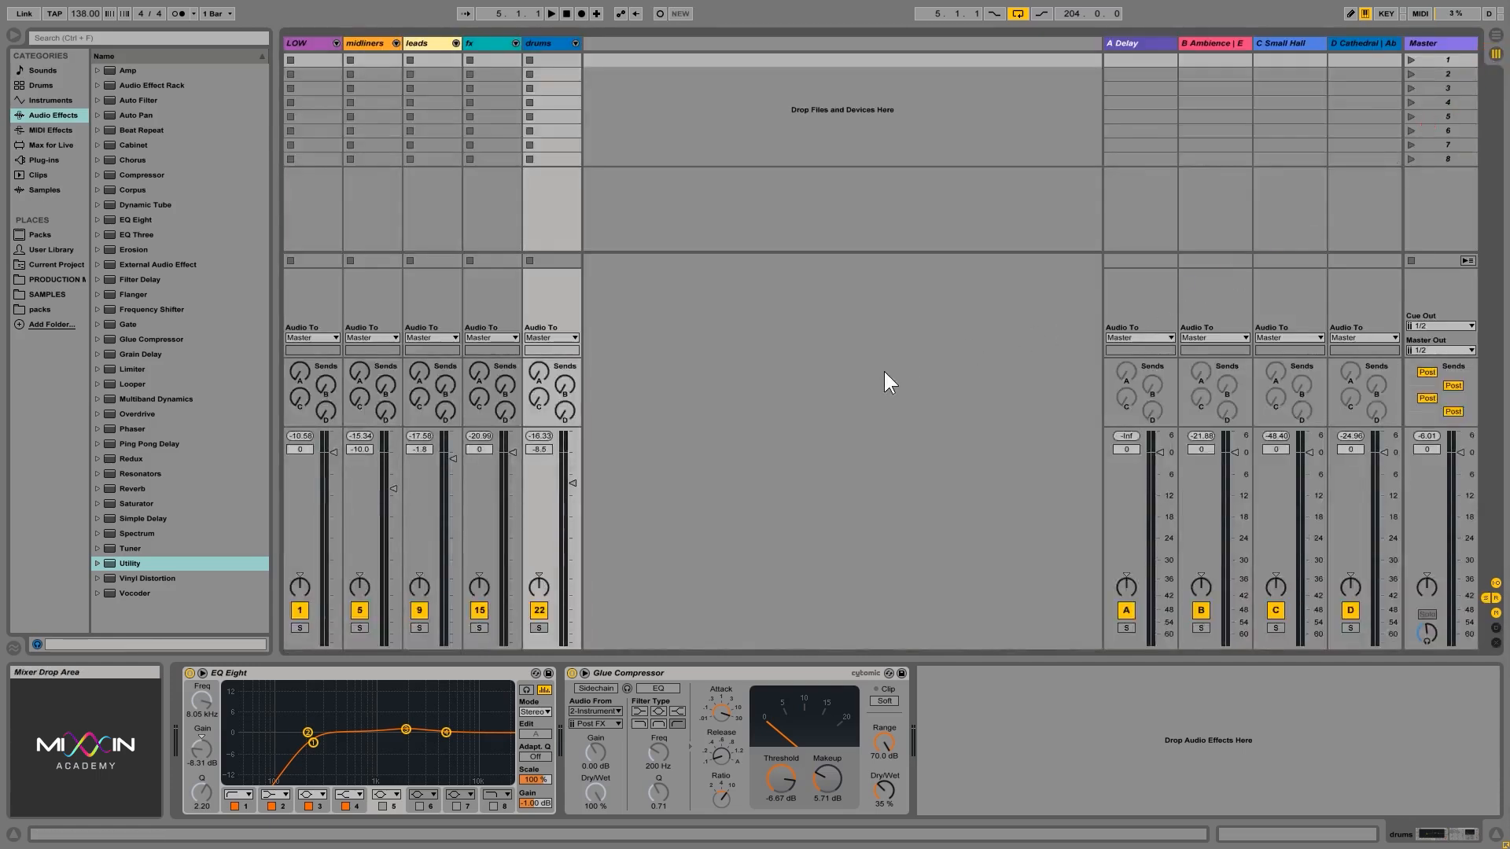
{"action": "left_click", "coordinate": [574, 43]}
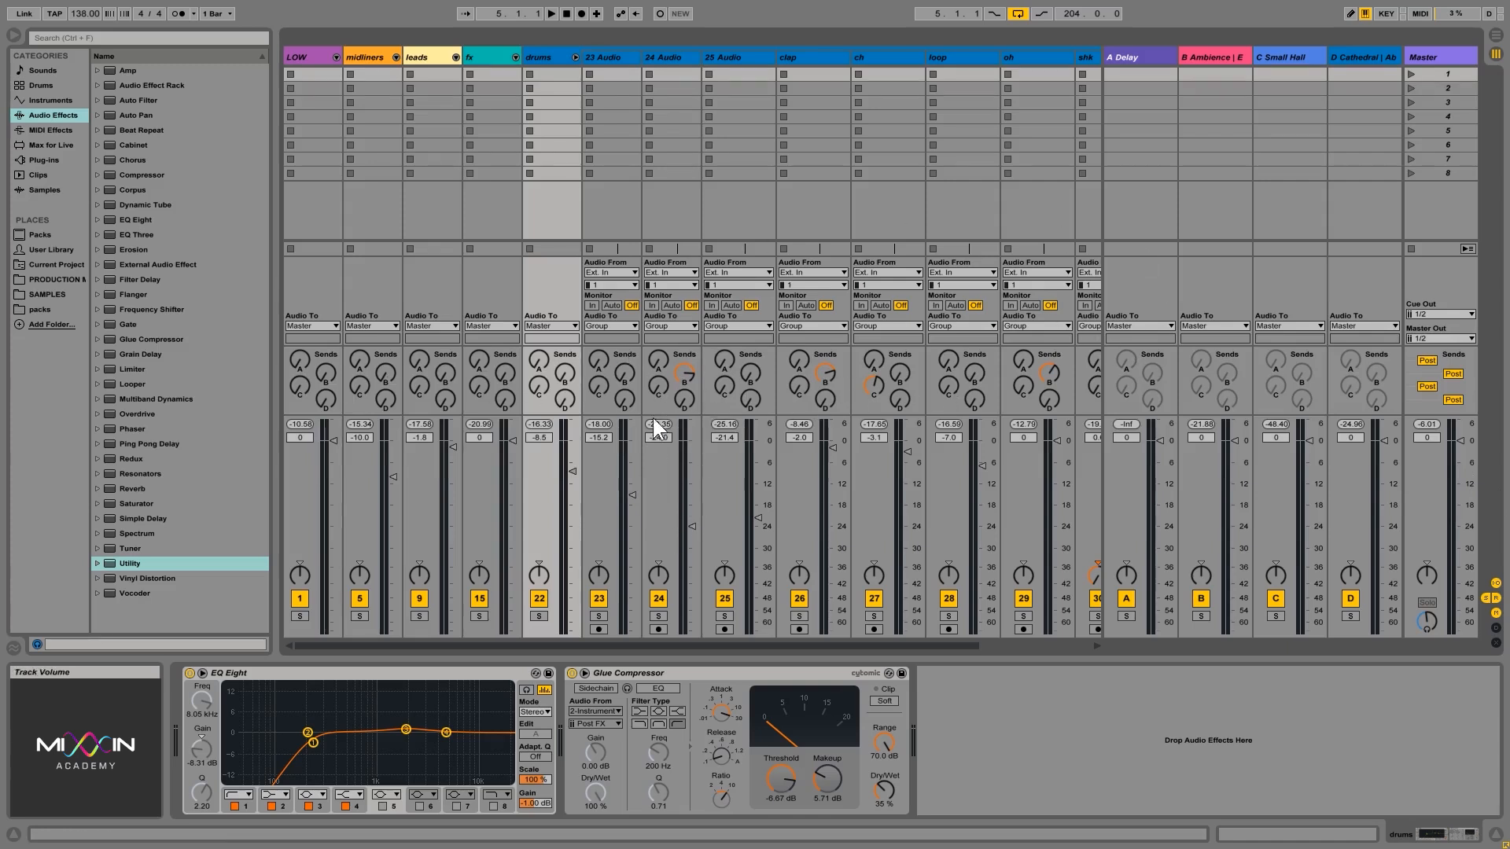
Examine the send B level on the 24 Audio track and the device chains of return tracks A to D.
{"action": "left_click", "coordinate": [672, 58]}
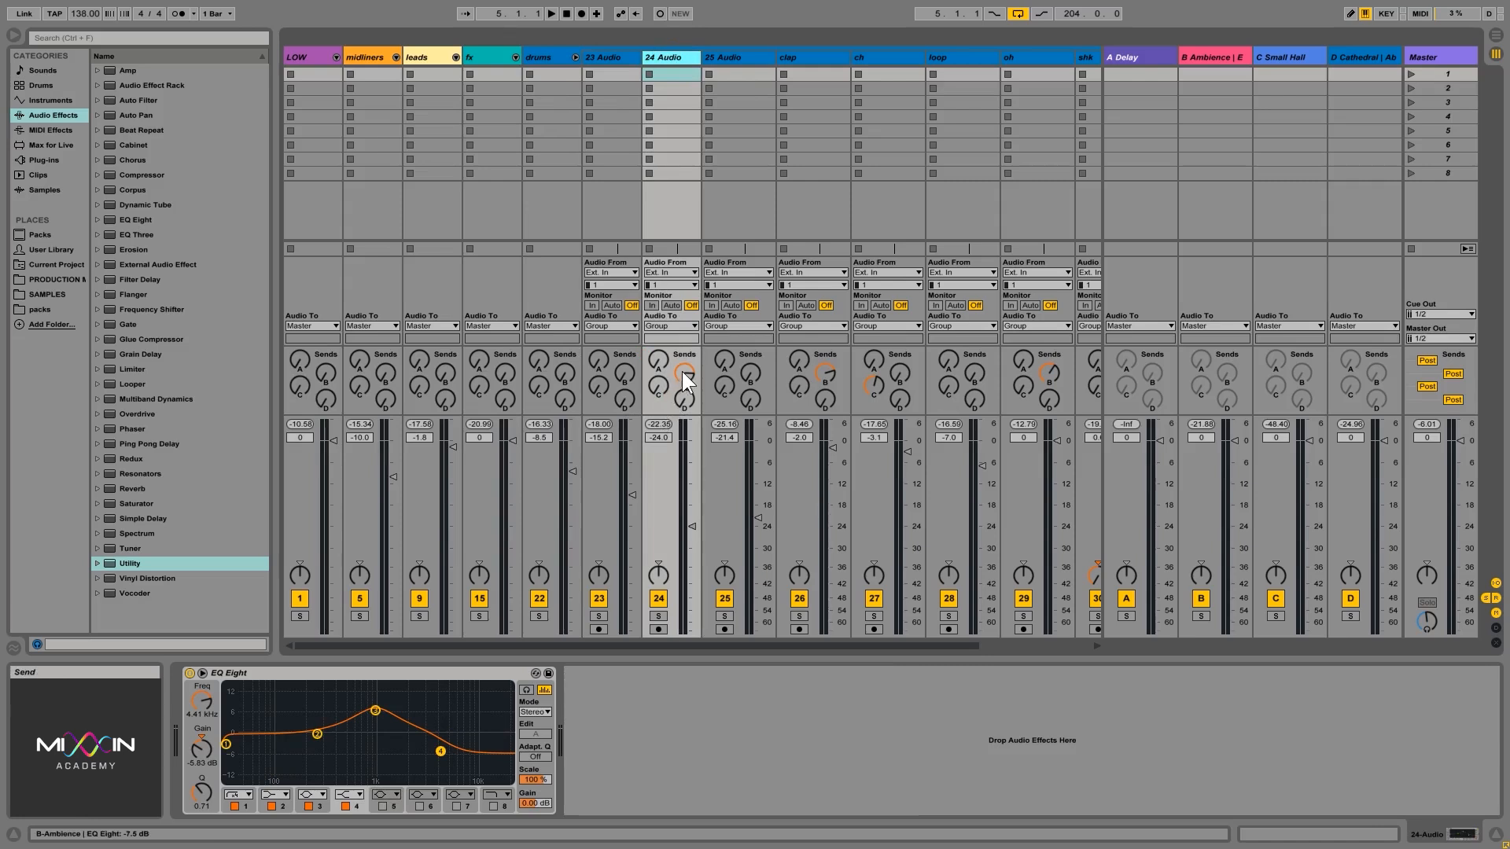
{"action": "left_click", "coordinate": [682, 371]}
{"action": "left_click_drag", "start_coordinate": [683, 372], "coordinate": [683, 346]}
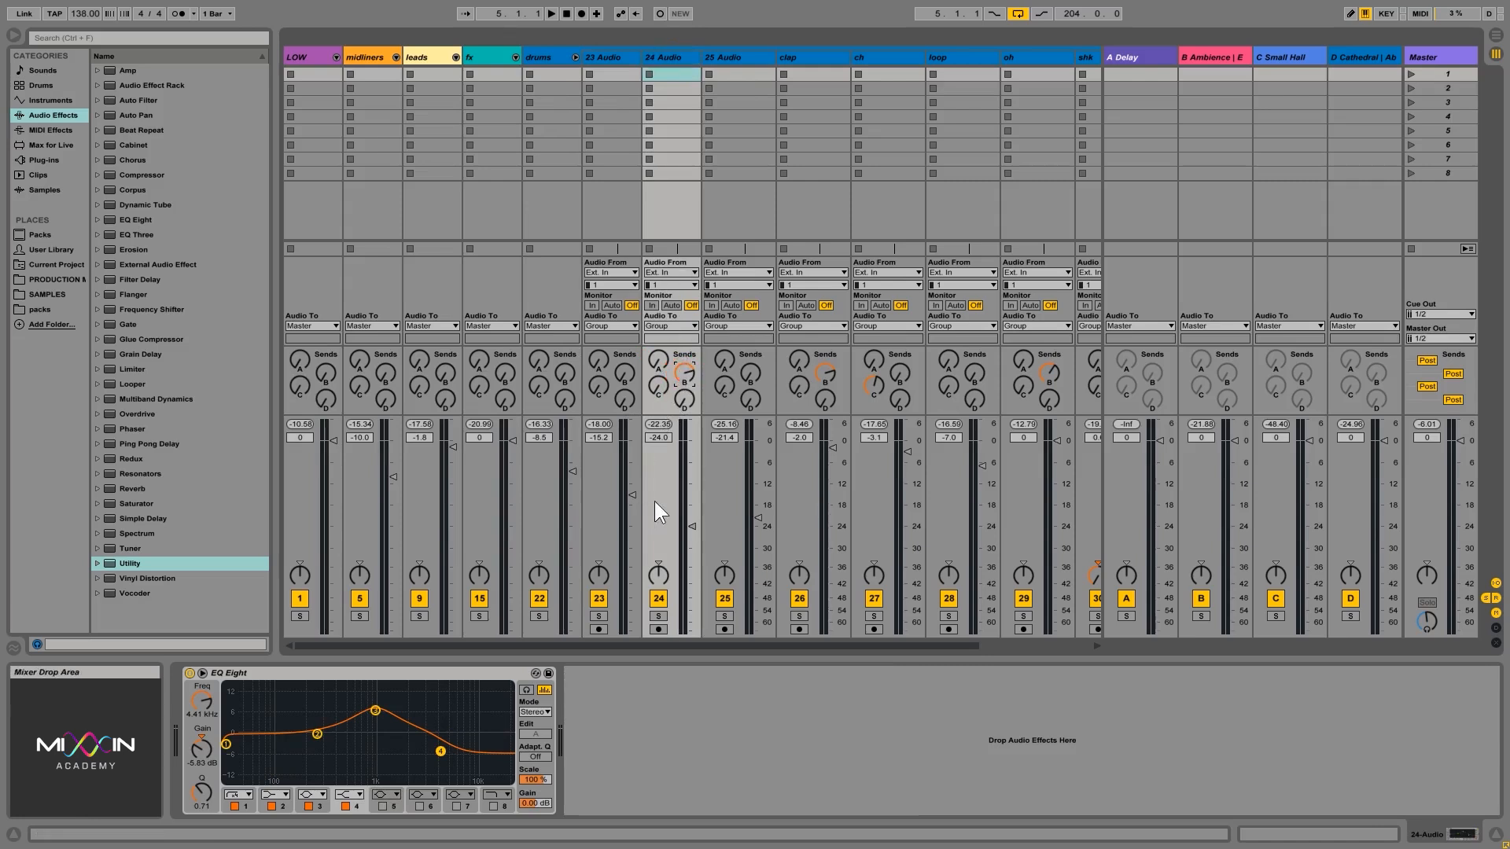
{"action": "left_click", "coordinate": [1158, 55]}
{"action": "left_click", "coordinate": [1215, 55]}
{"action": "left_click", "coordinate": [1290, 55]}
{"action": "left_click", "coordinate": [1351, 55]}
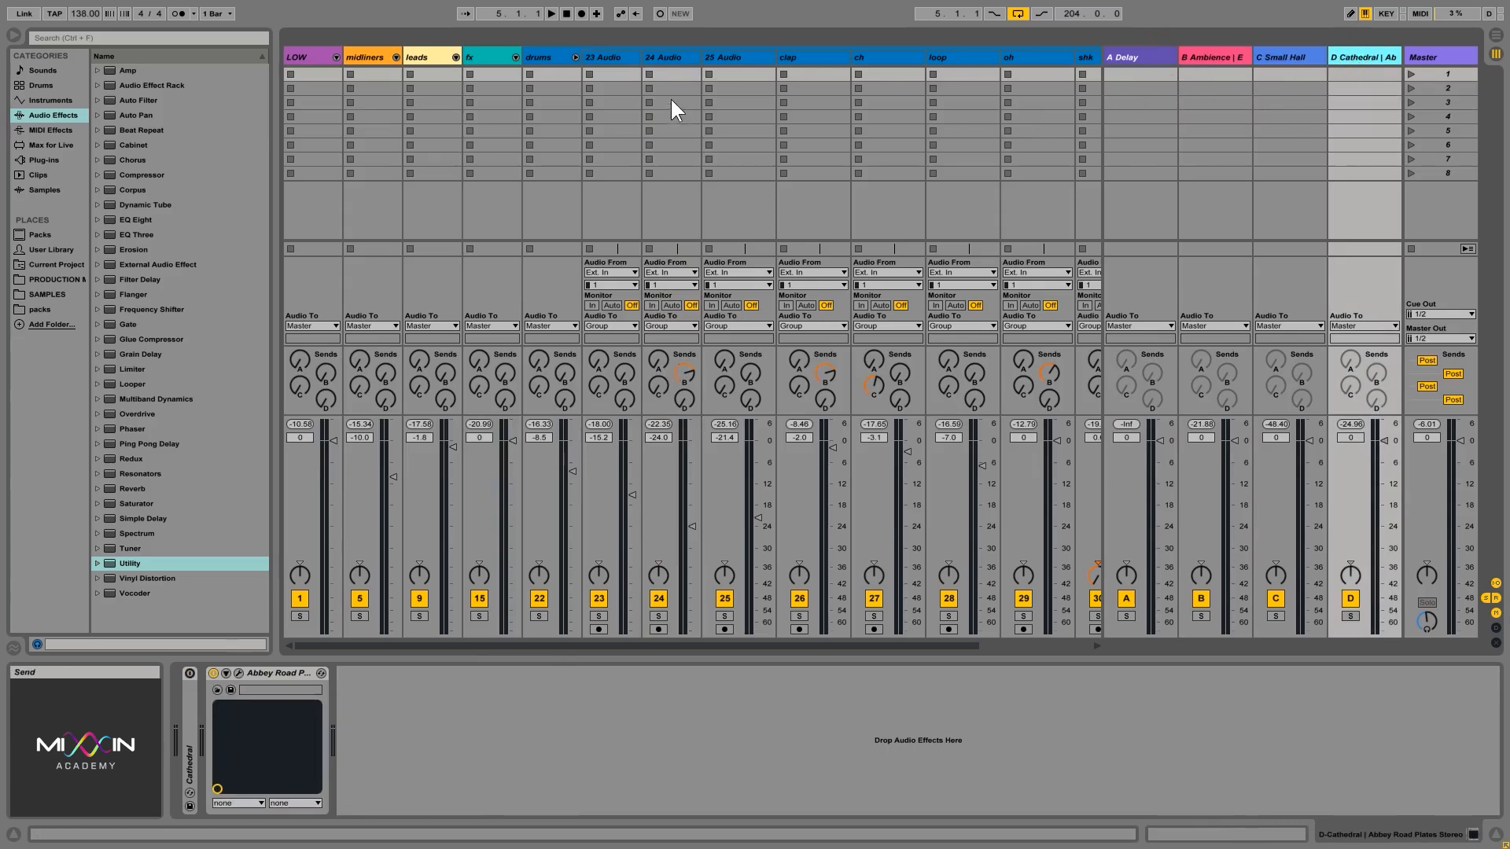
{"action": "left_click", "coordinate": [677, 57]}
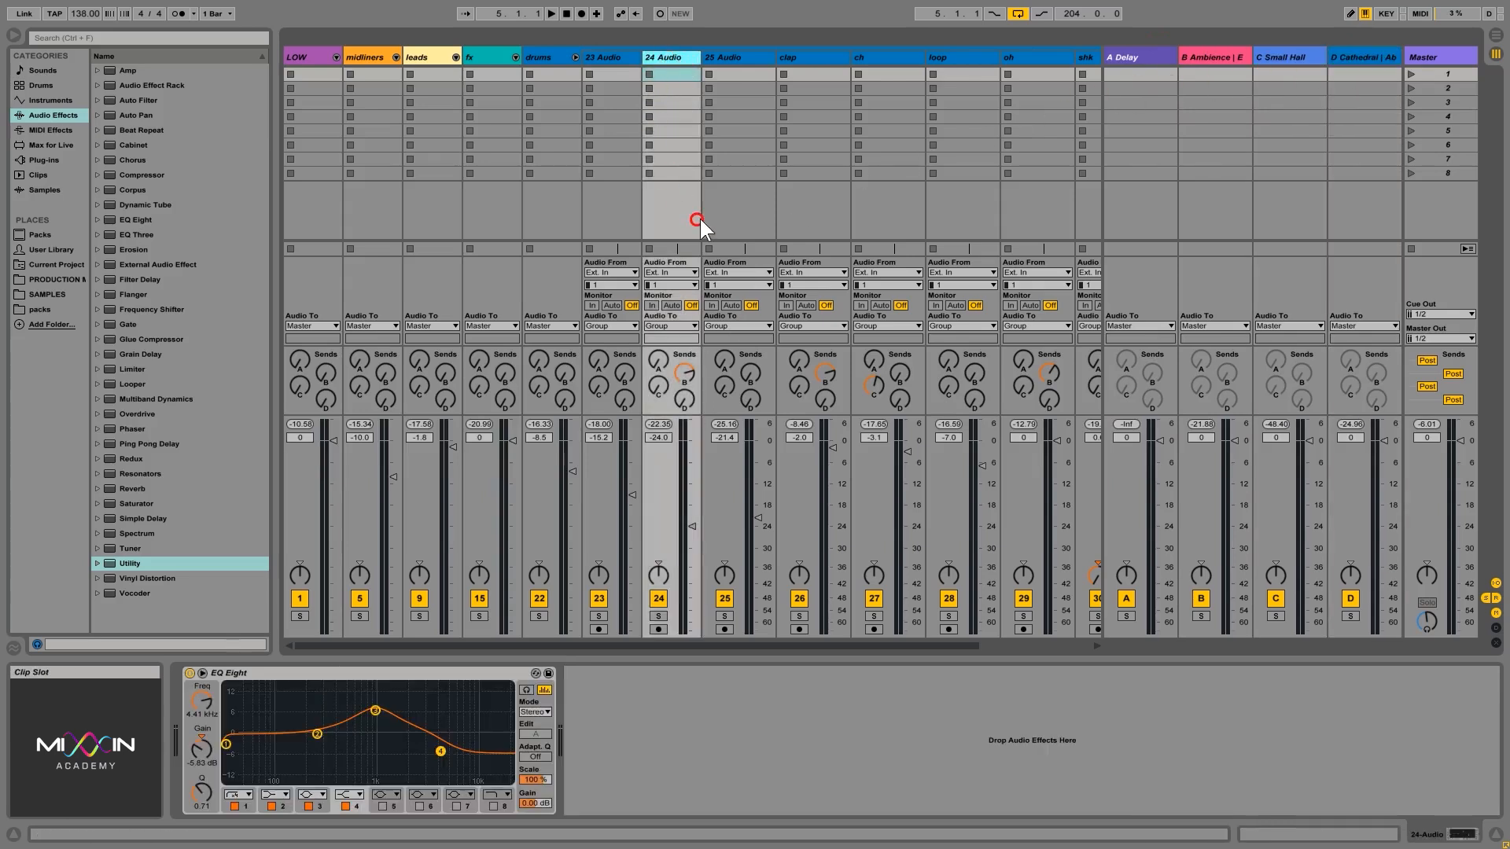
{"action": "left_click", "coordinate": [679, 376]}
Turn on the Ambience and EQ Eight devices on the B Ambience return track.
{"action": "left_click", "coordinate": [1214, 56]}
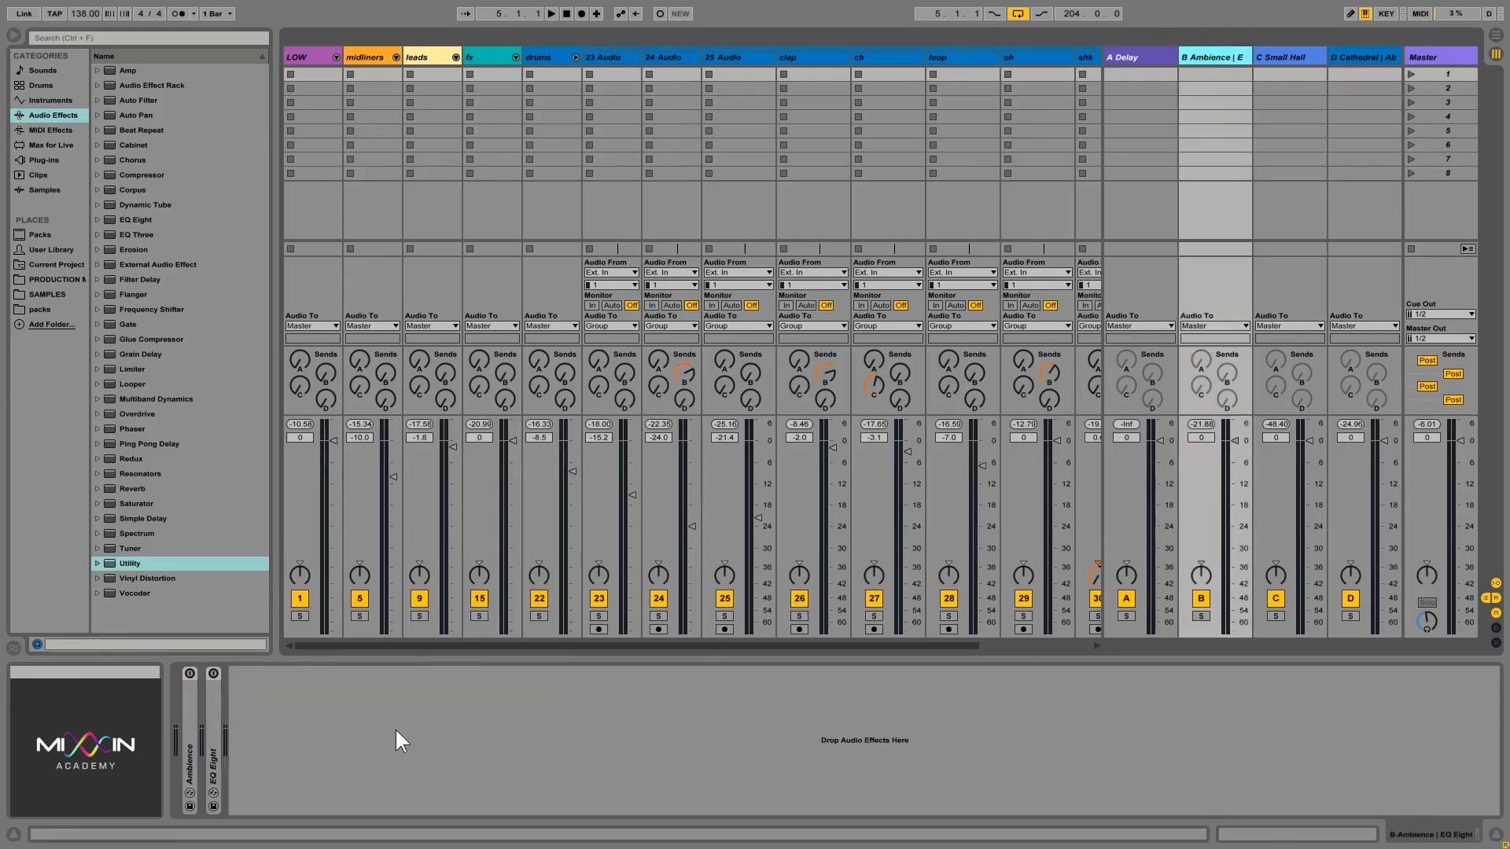
{"action": "left_click", "coordinate": [190, 674]}
{"action": "left_click", "coordinate": [213, 674]}
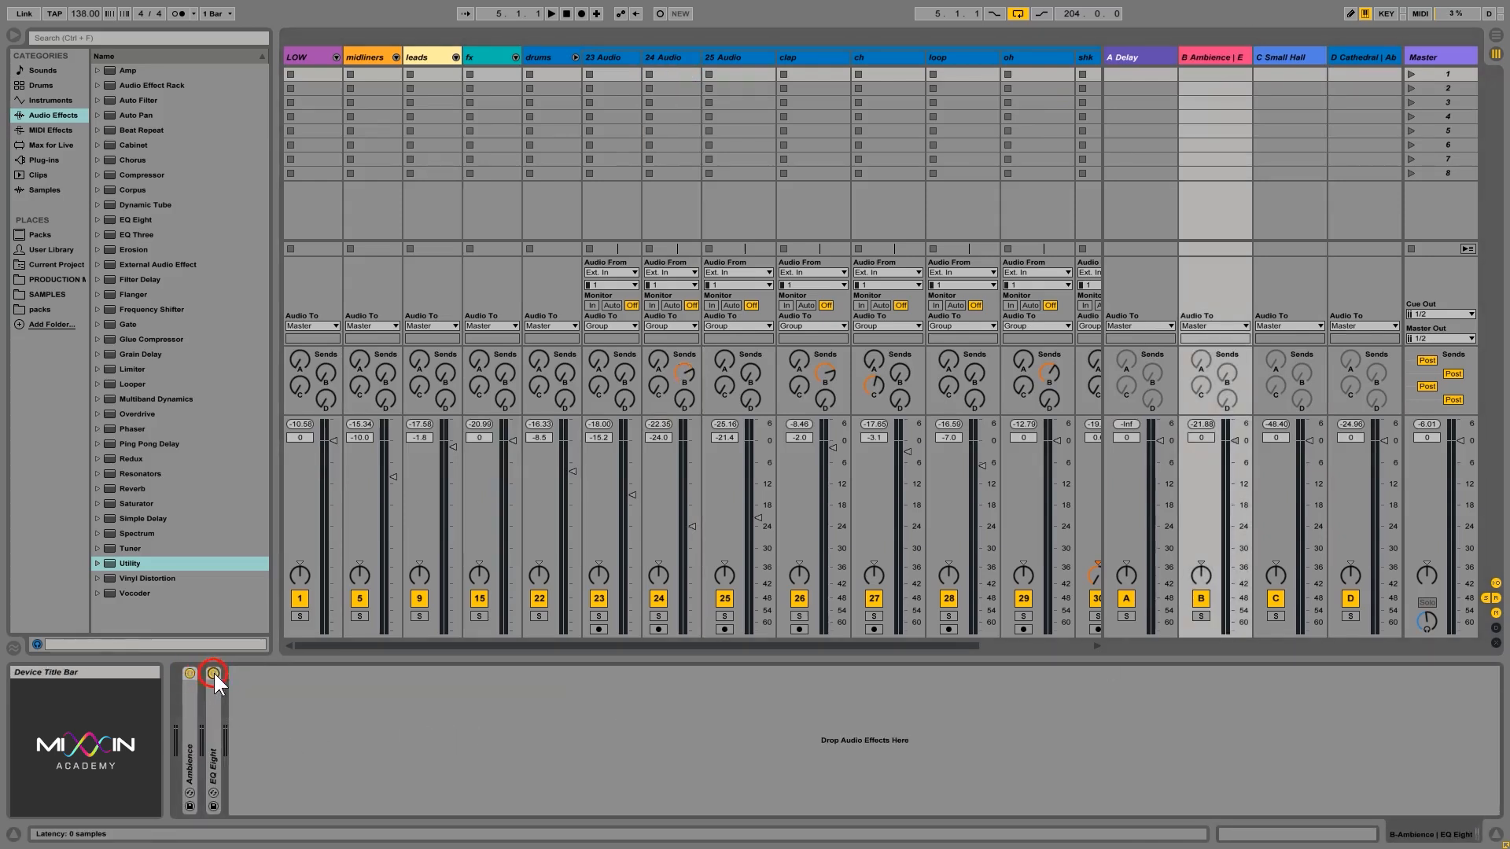
Compare the device chains of 24 Audio, B Ambience, the drums group and the Master to trace the signal routing.
{"action": "left_click", "coordinate": [1205, 57]}
{"action": "left_click", "coordinate": [669, 59]}
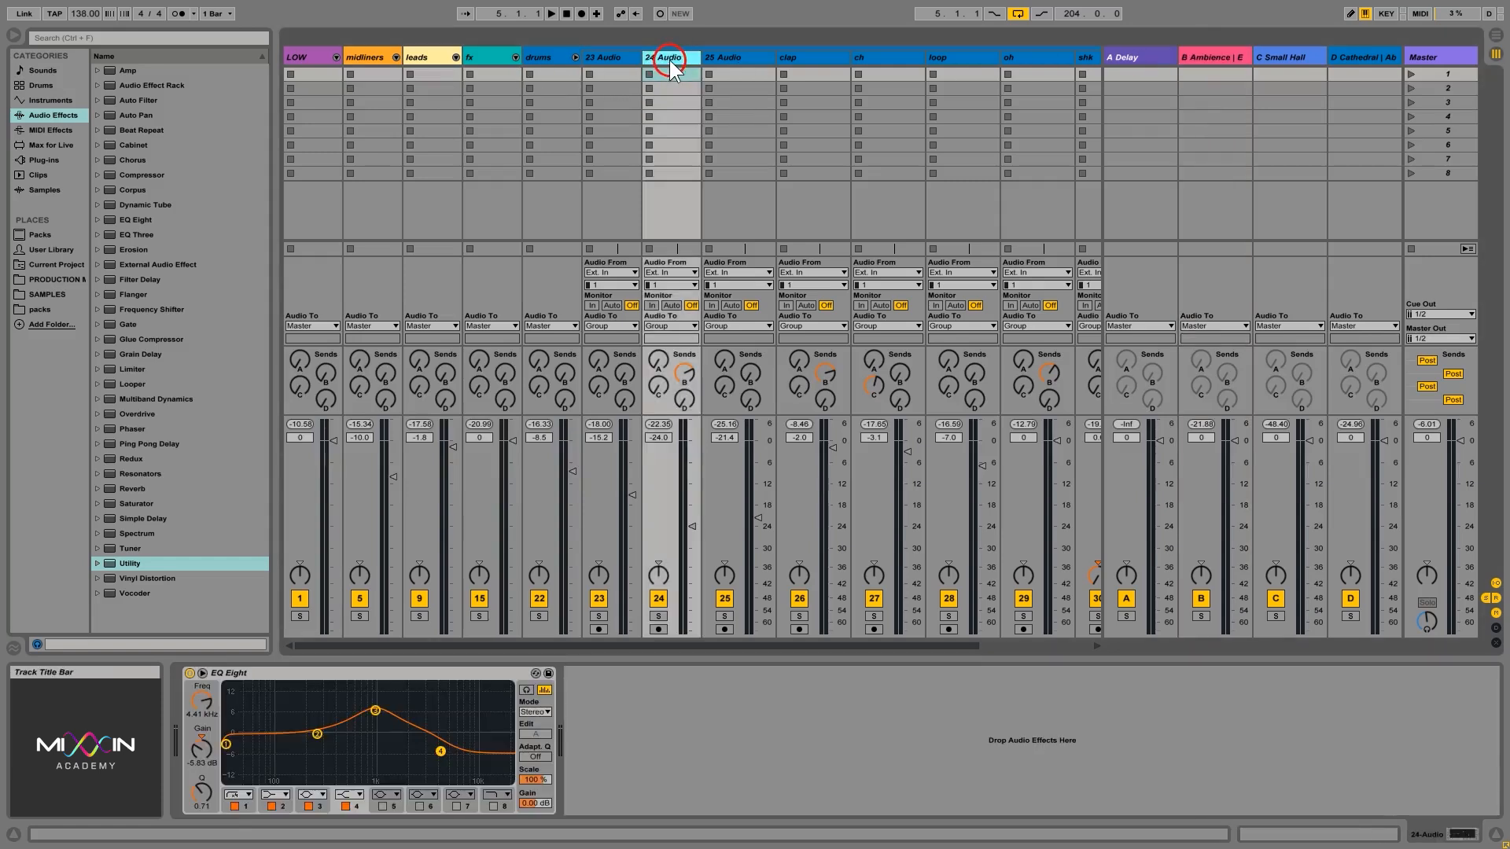
{"action": "left_click", "coordinate": [1230, 56]}
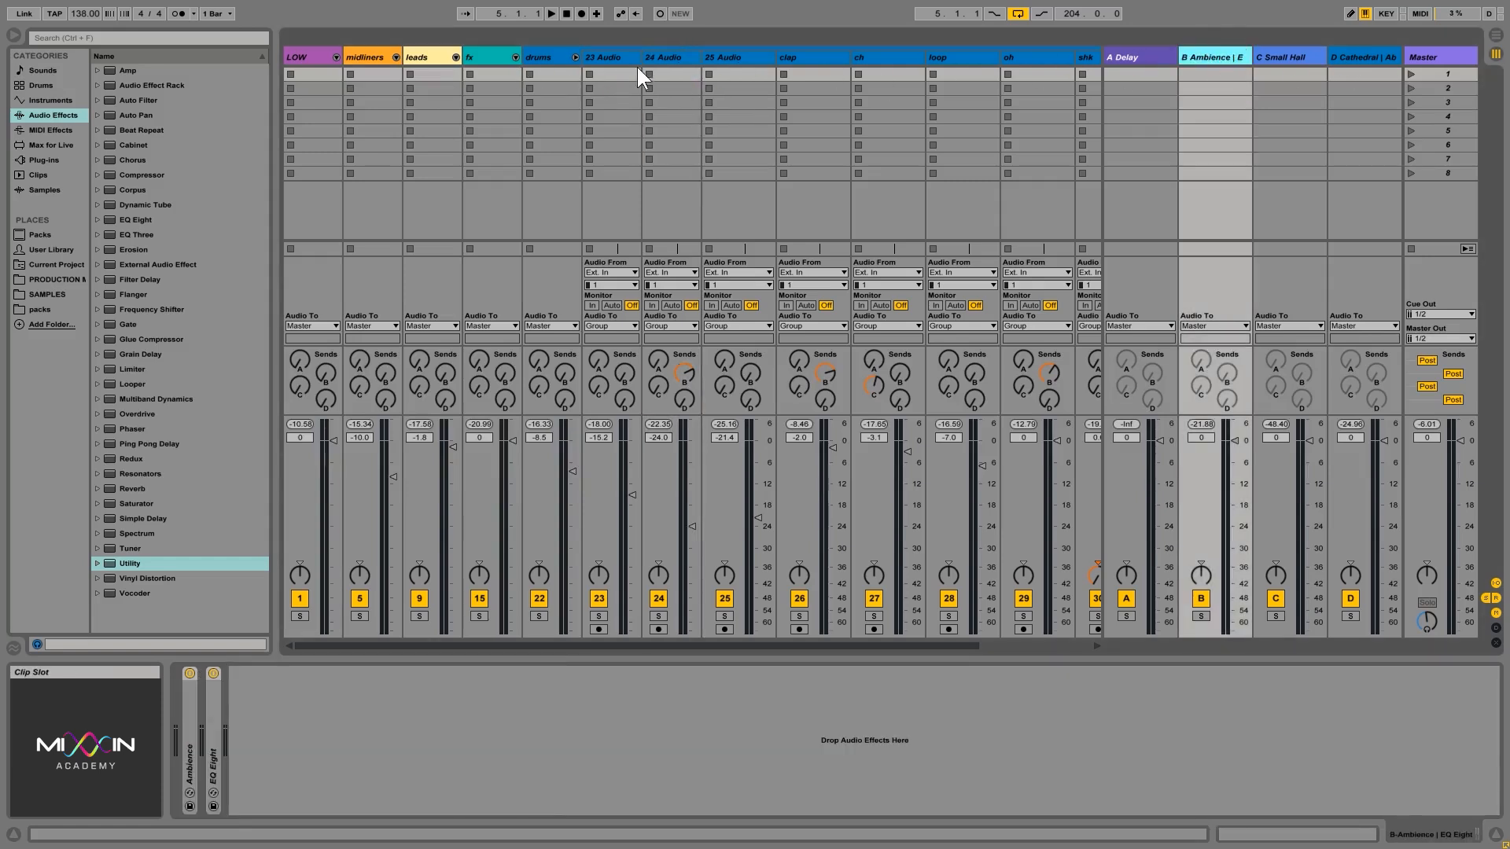
{"action": "left_click", "coordinate": [689, 54]}
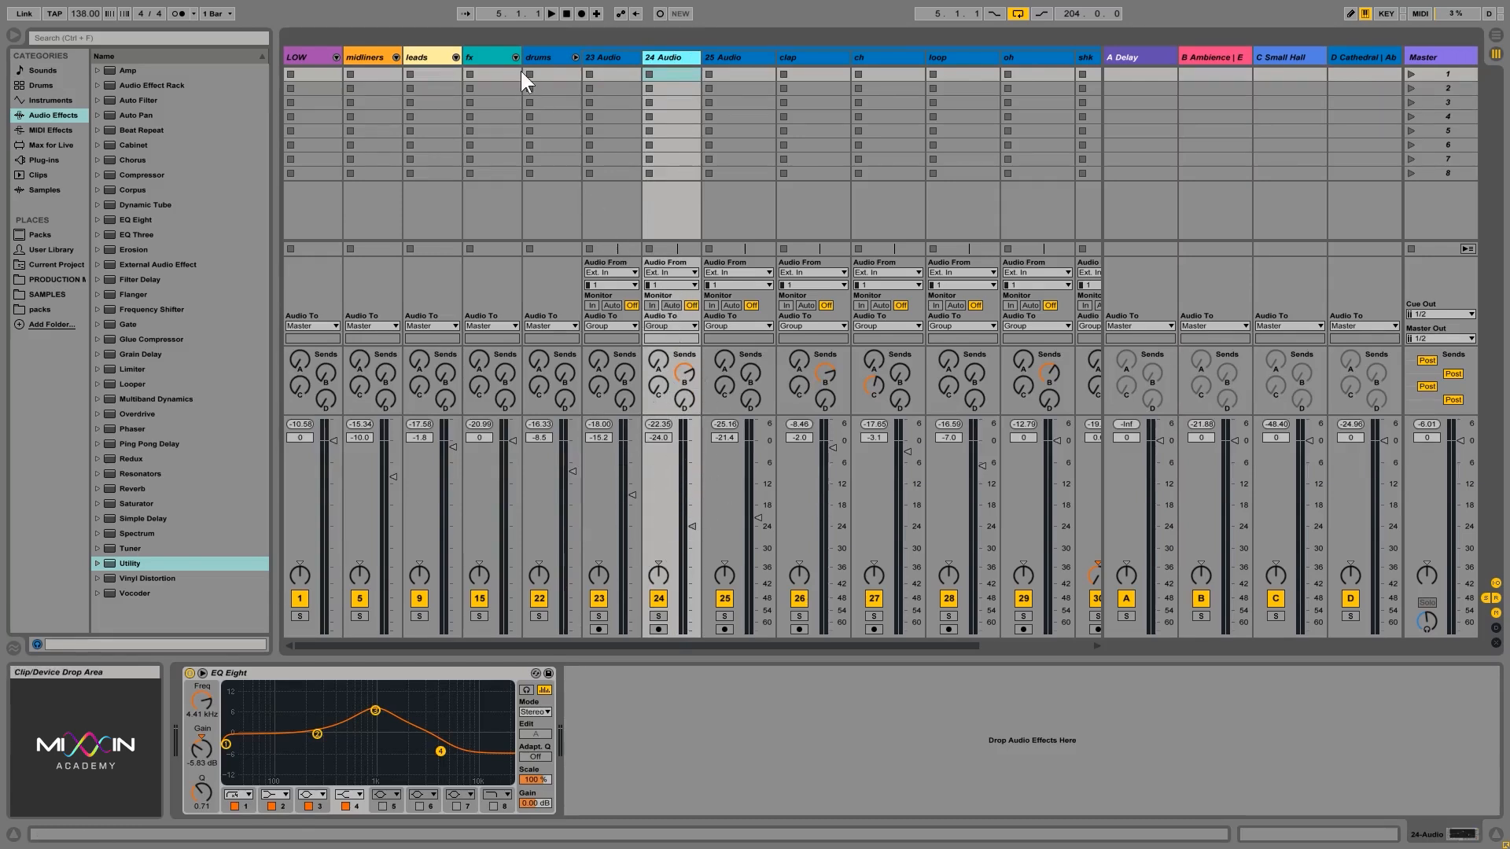
{"action": "left_click", "coordinate": [550, 77]}
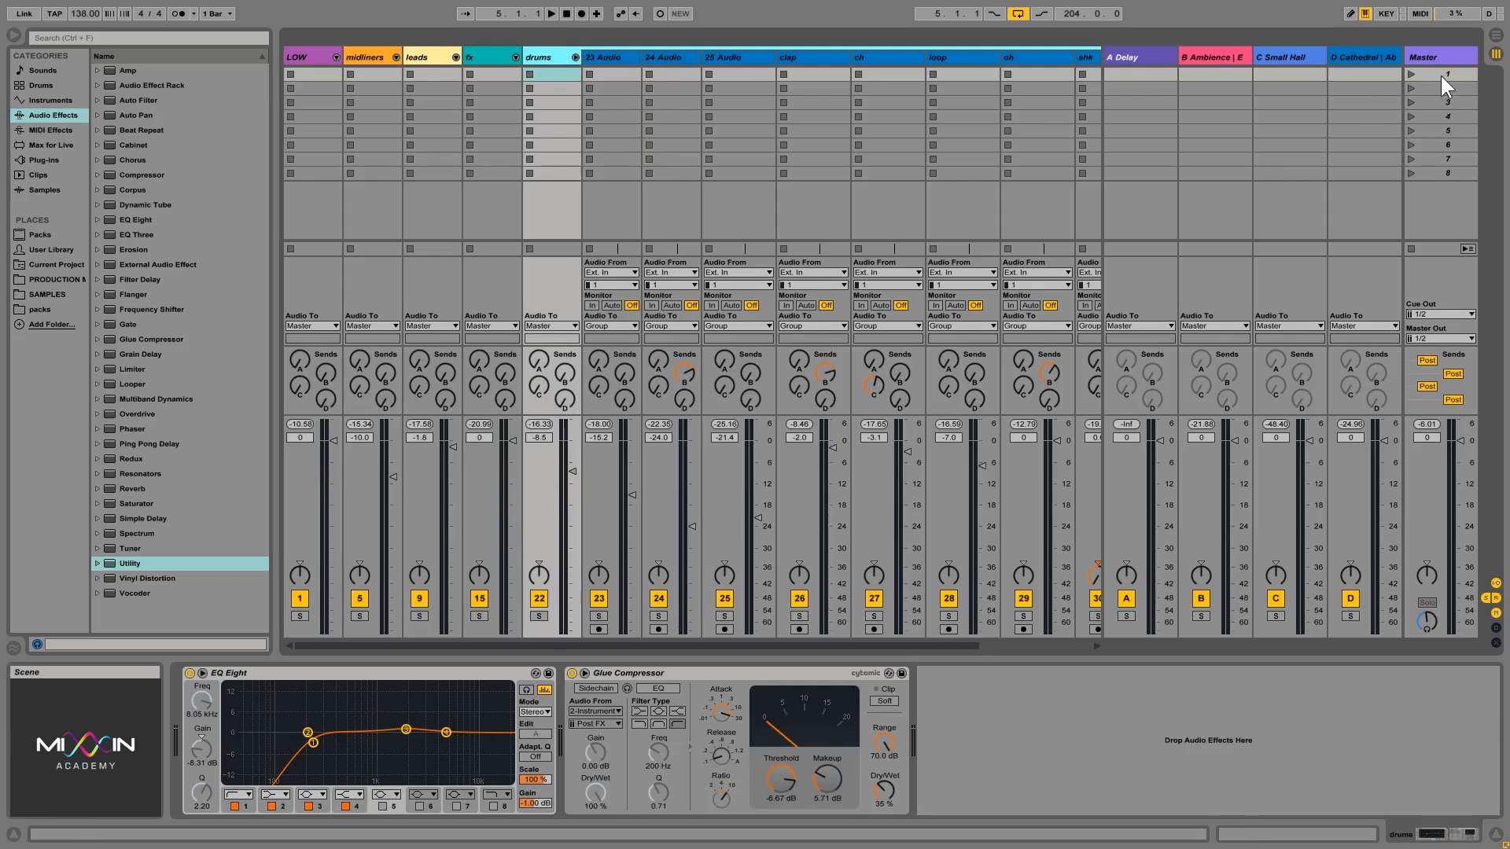
{"action": "left_click", "coordinate": [1440, 52]}
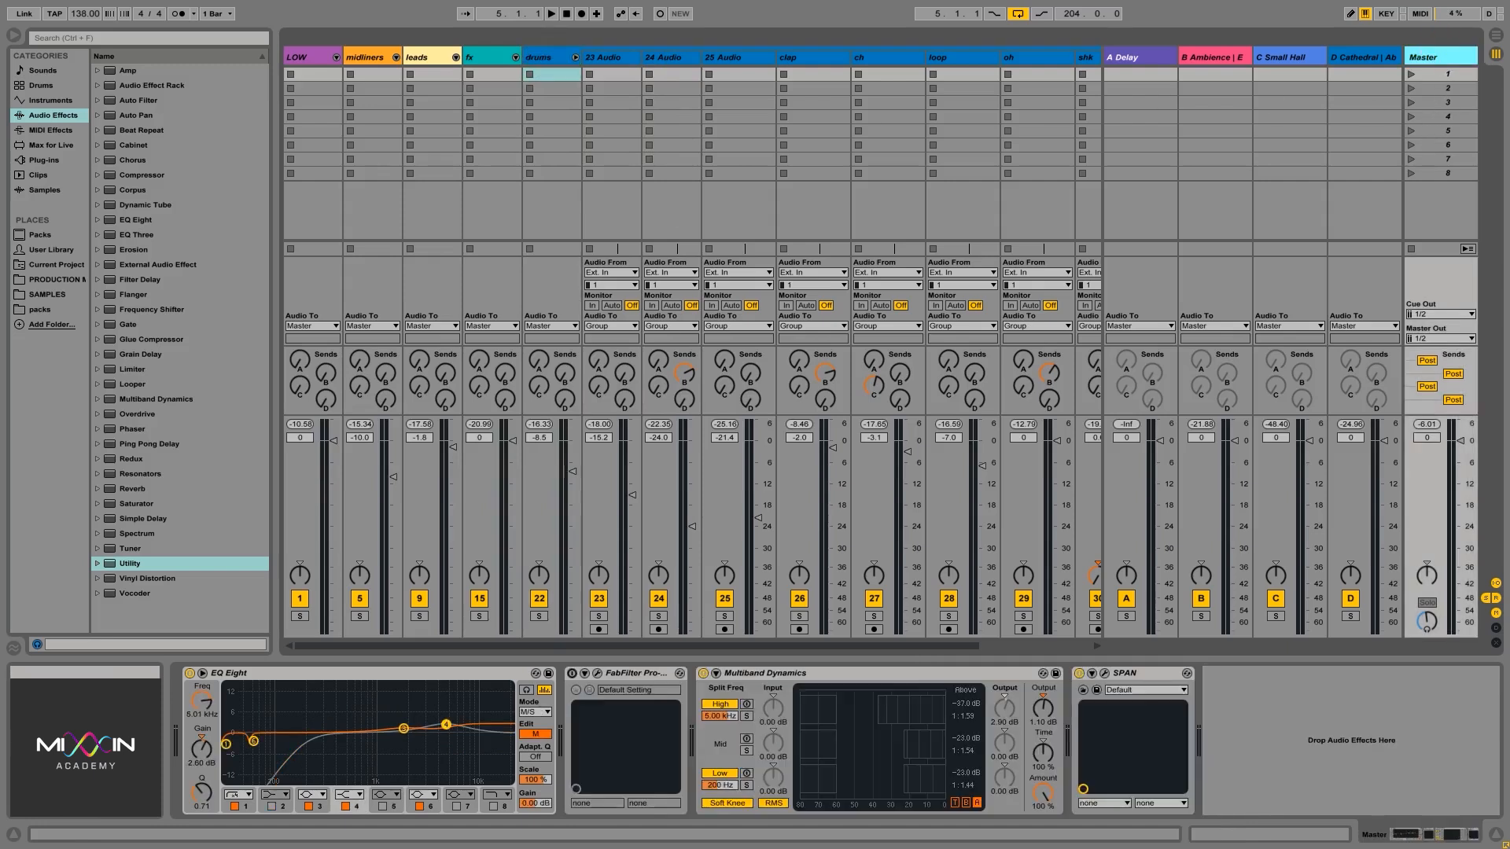
{"action": "left_click", "coordinate": [671, 59]}
{"action": "left_click", "coordinate": [1201, 53]}
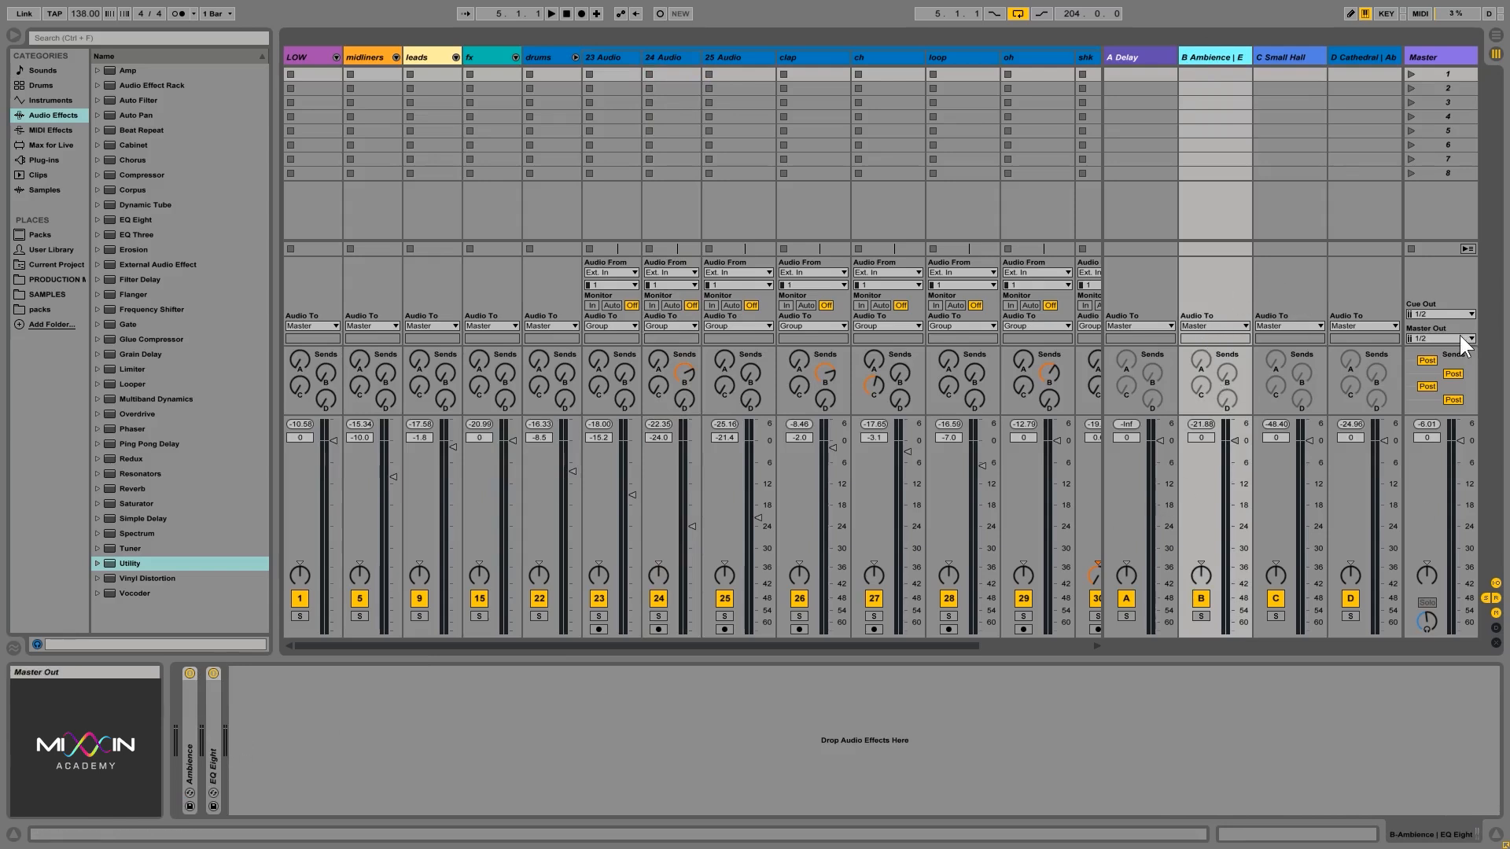
{"action": "left_click", "coordinate": [667, 58]}
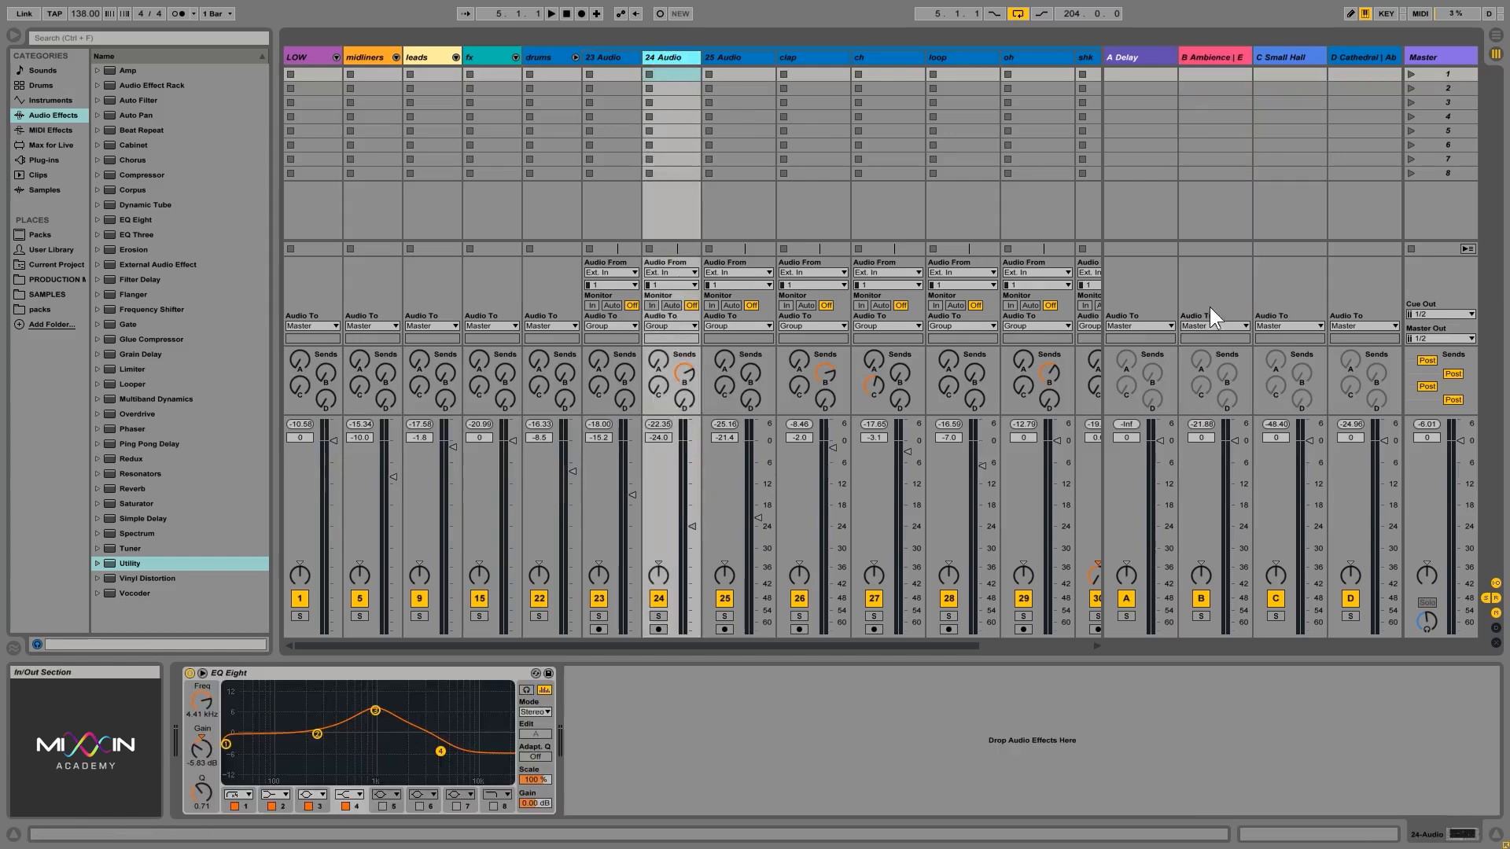
{"action": "left_click", "coordinate": [1227, 60]}
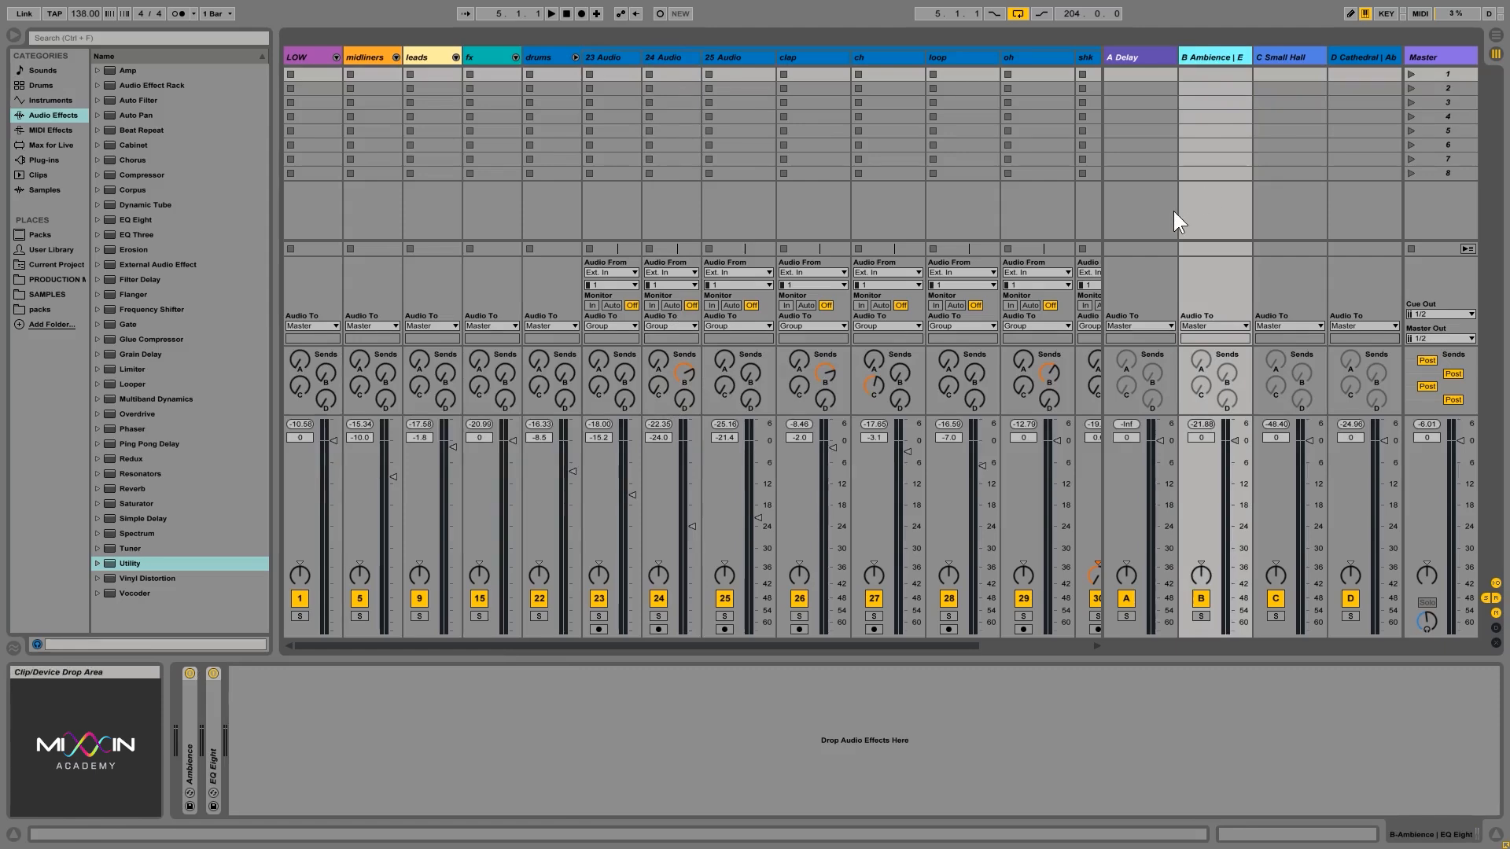
Solo the 24 Audio track and play it from bar 81 in Arrangement View.
{"action": "left_click", "coordinate": [659, 616]}
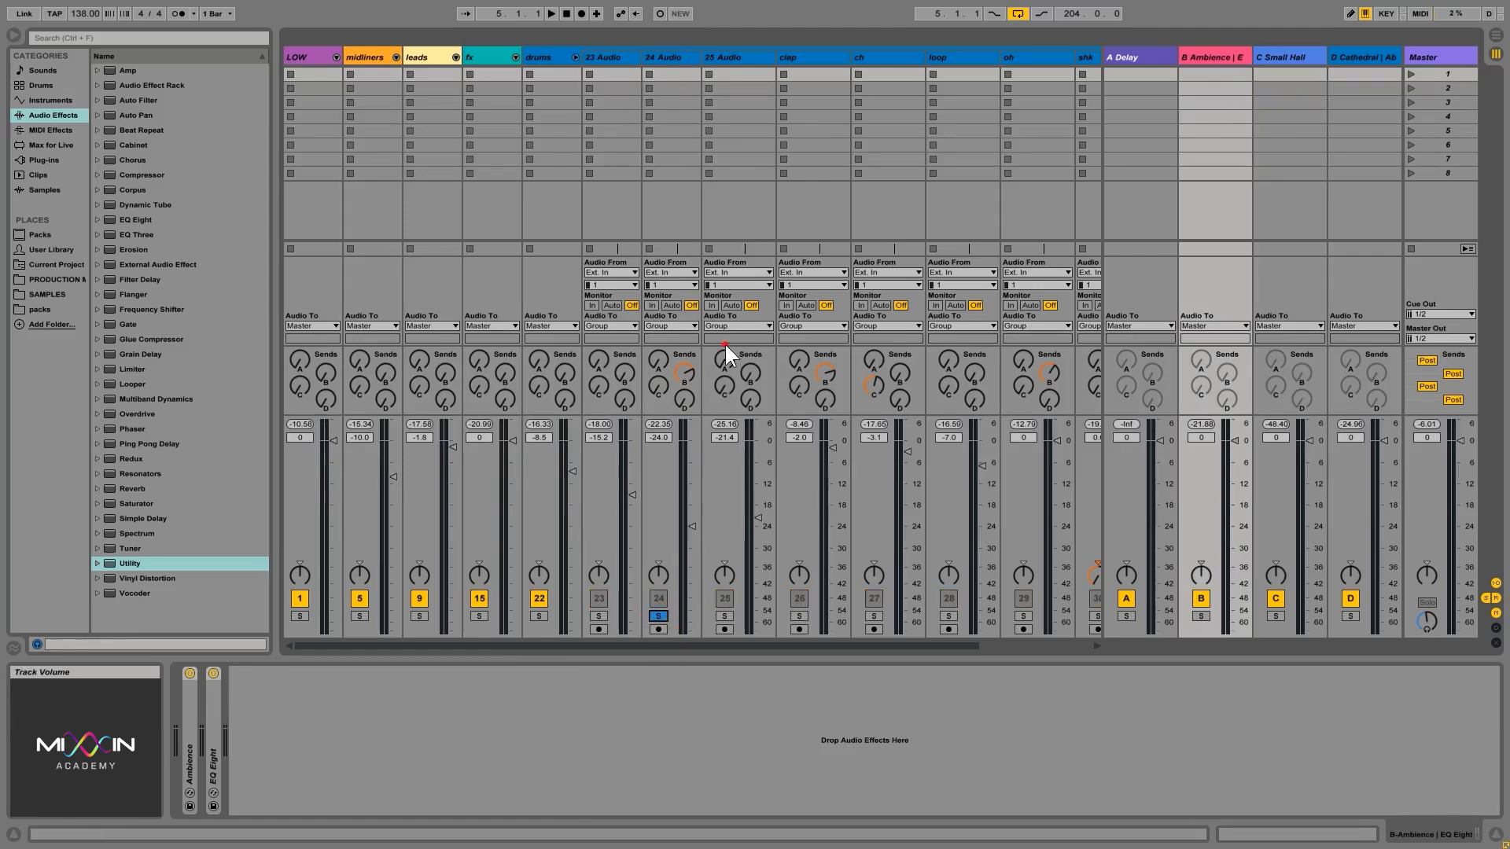
{"action": "key", "text": "space"}
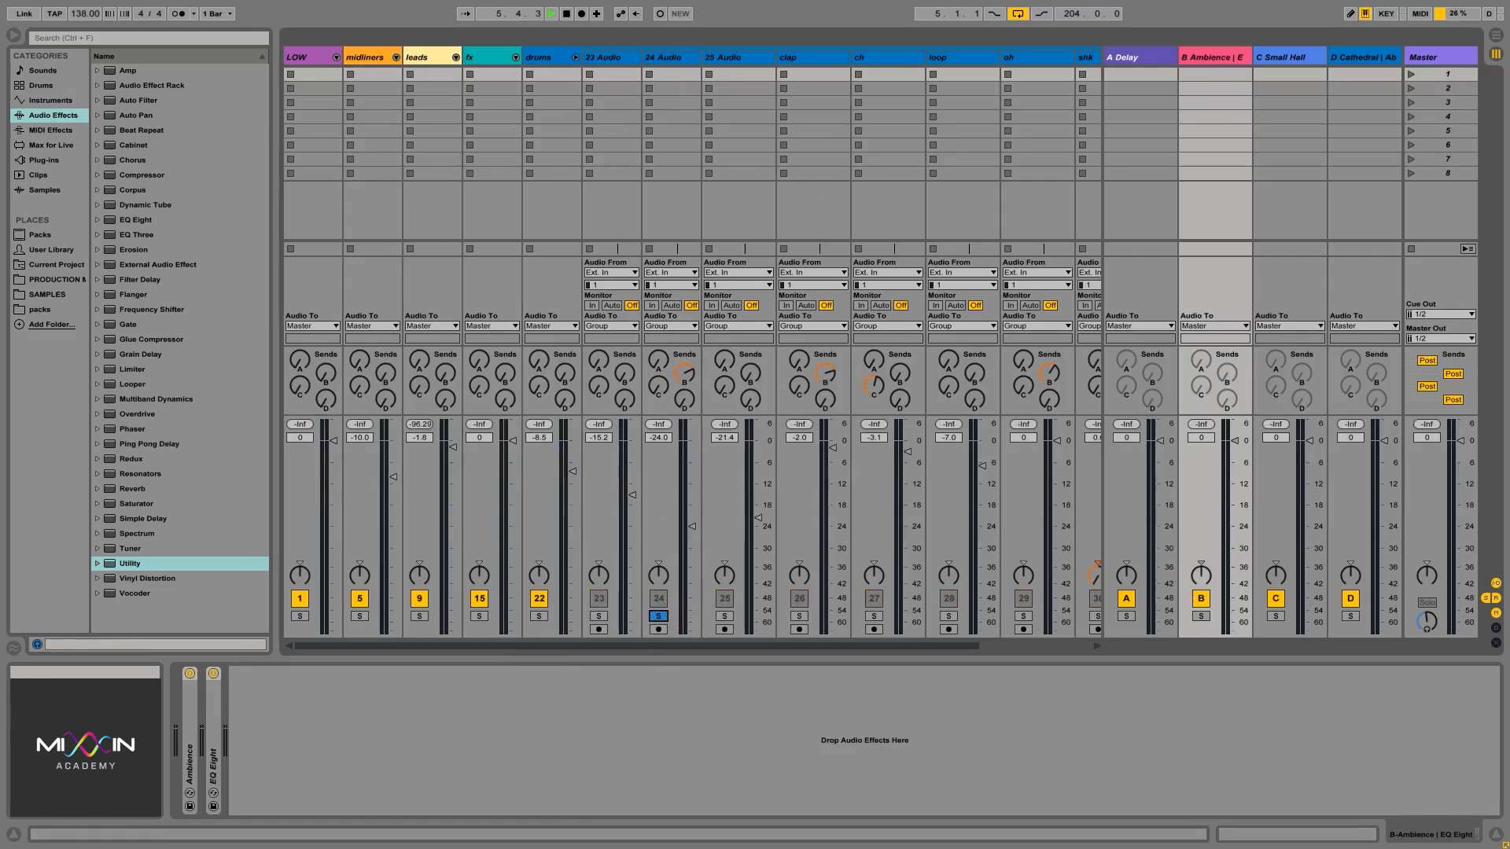
{"action": "left_click", "coordinate": [1495, 35]}
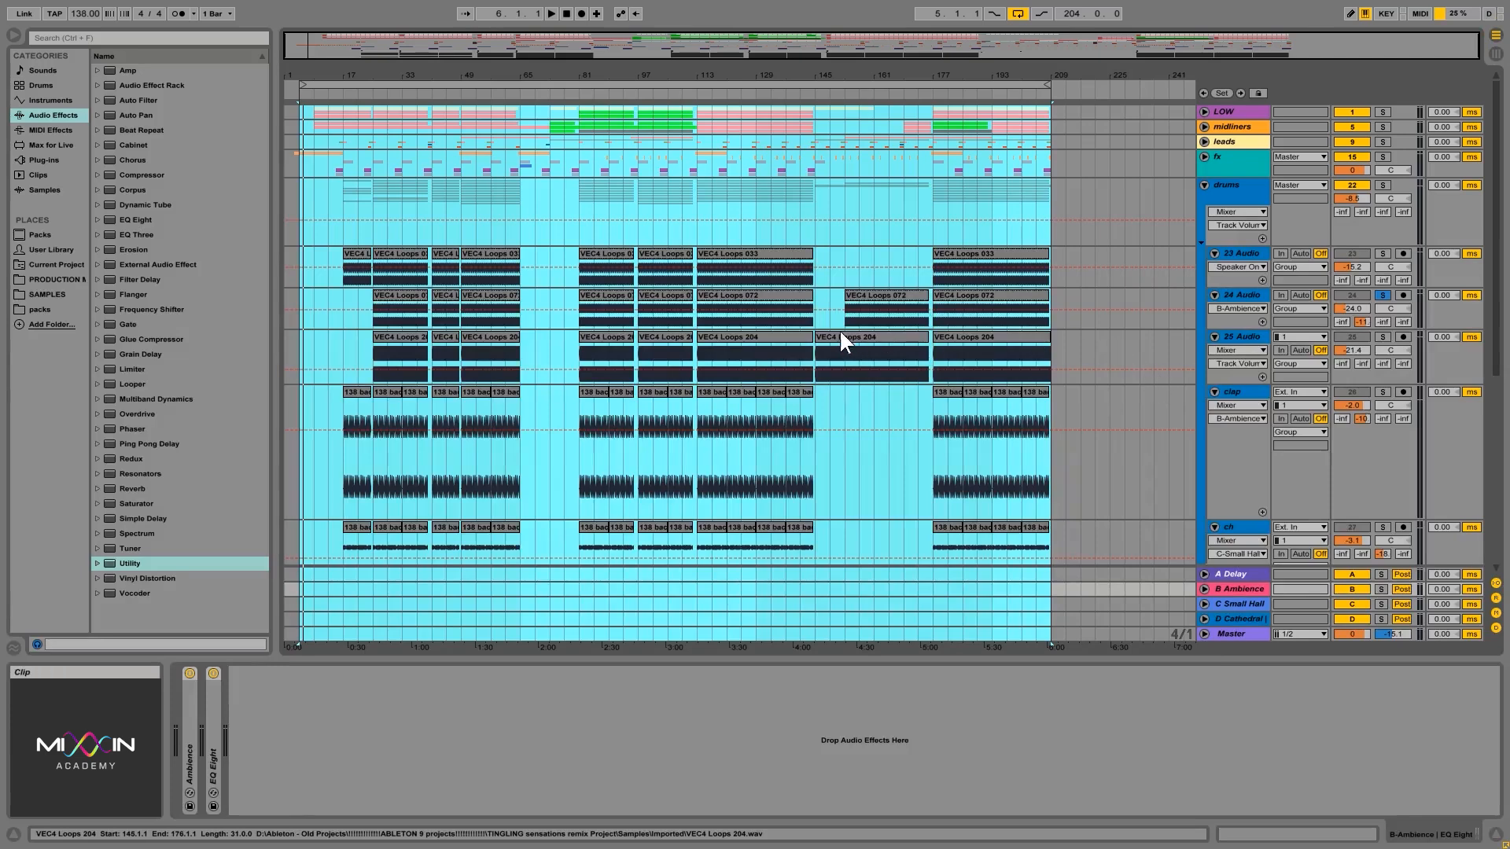
{"action": "left_click", "coordinate": [579, 318]}
{"action": "key", "text": "space"}
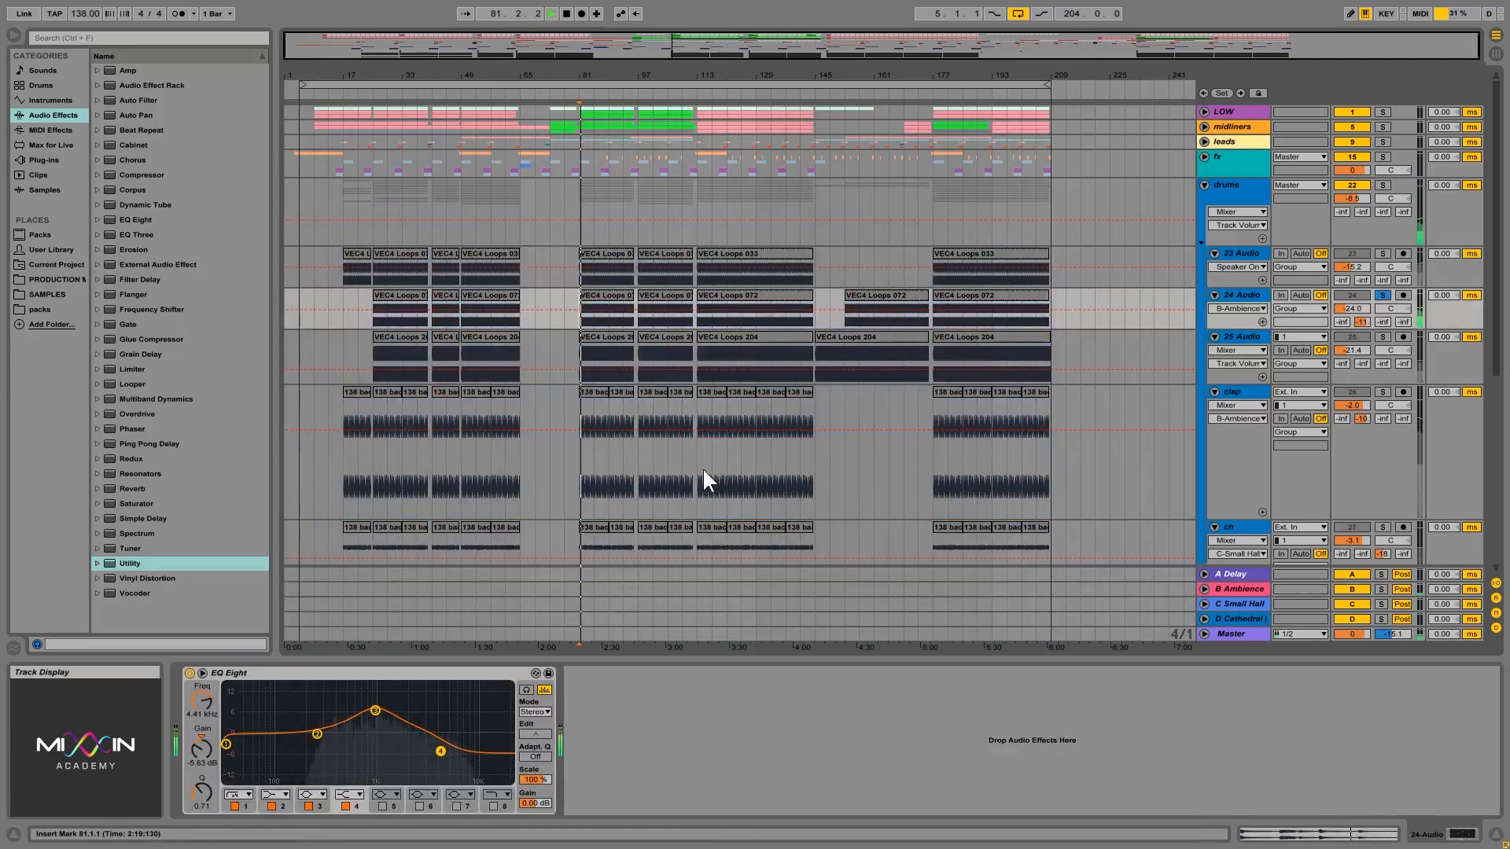
Set the 24 Audio track's volume to 0.9 dB and its B Ambience send to -3.0 dB during playback.
{"action": "left_click_drag", "start_coordinate": [1355, 305], "coordinate": [1356, 229]}
{"action": "left_click_drag", "start_coordinate": [1365, 321], "coordinate": [1361, 393]}
{"action": "left_click_drag", "start_coordinate": [1361, 324], "coordinate": [1360, 303]}
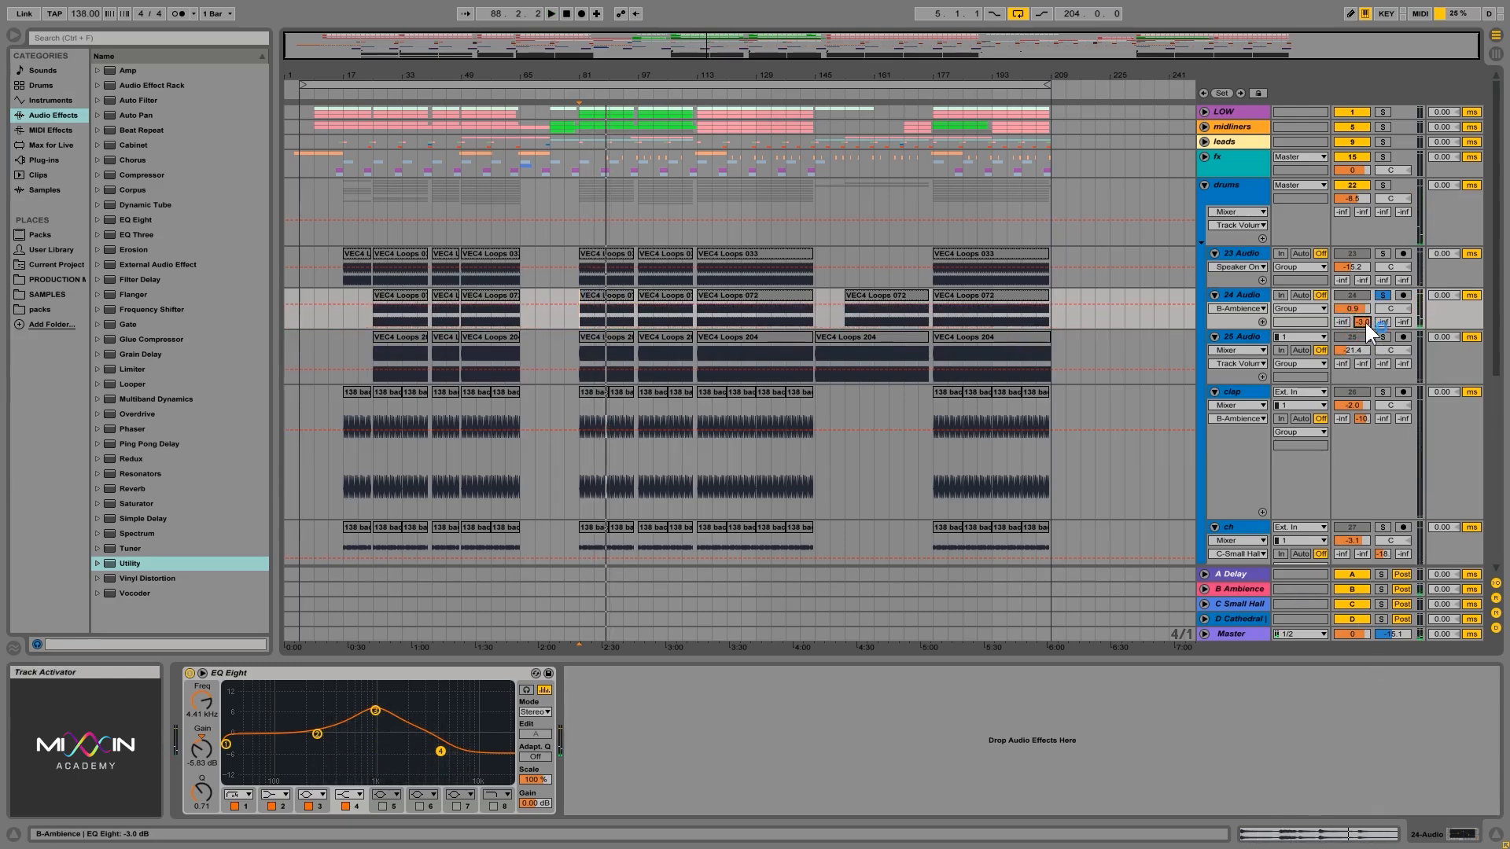
Enlarge the 24 Audio track and expand the B Ambience return track in the arrangement.
{"action": "left_click", "coordinate": [1244, 295]}
{"action": "left_click_drag", "start_coordinate": [1249, 330], "coordinate": [1249, 340]}
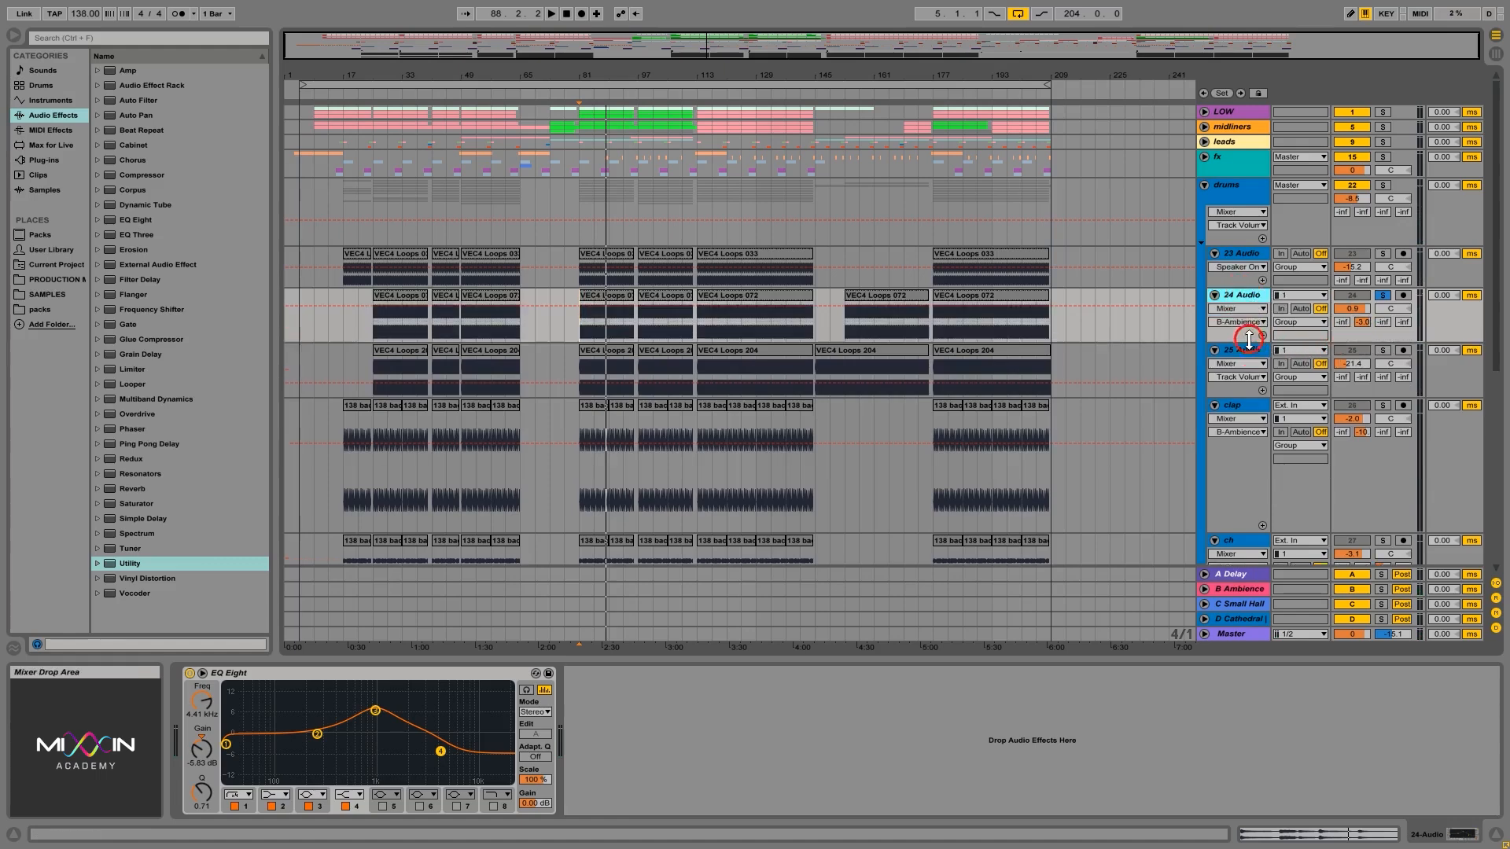
{"action": "left_click", "coordinate": [1250, 589]}
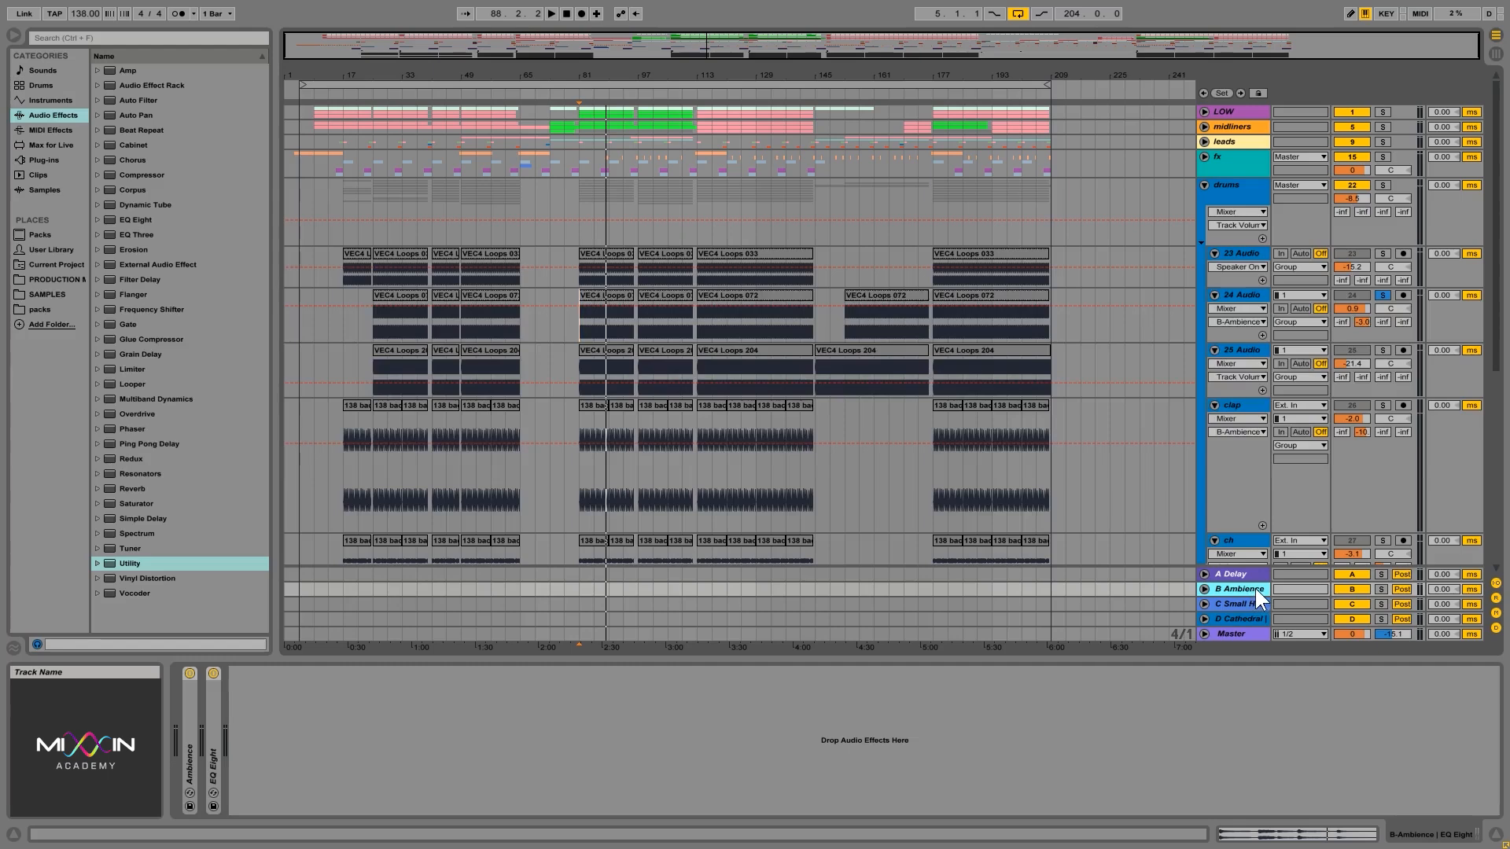
{"action": "left_click_drag", "start_coordinate": [1237, 583], "coordinate": [1243, 529]}
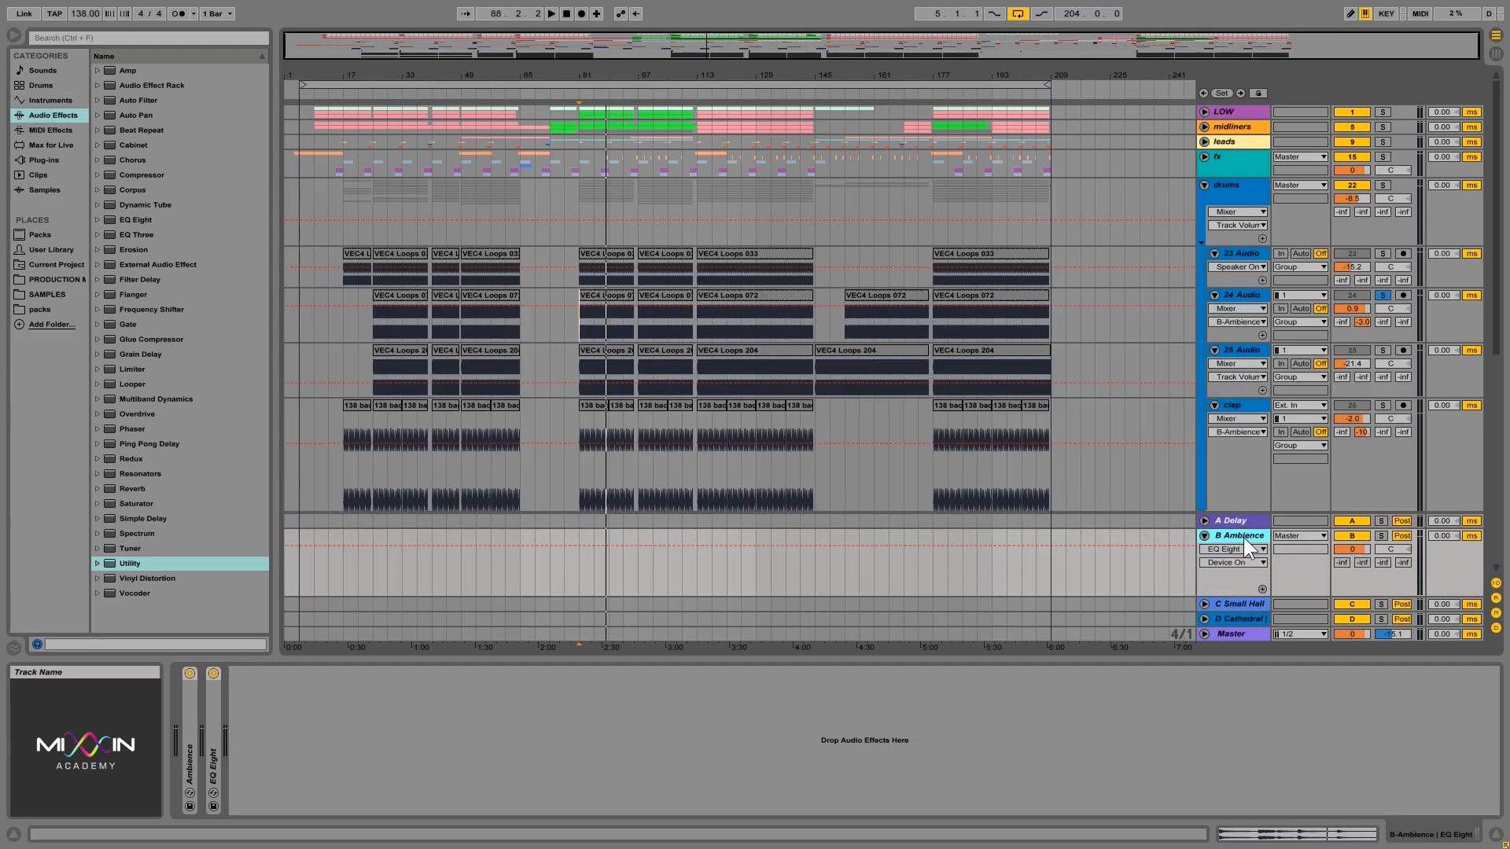
Solo the B Ambience return track and listen to it from bar 81.
{"action": "left_click", "coordinate": [1380, 535]}
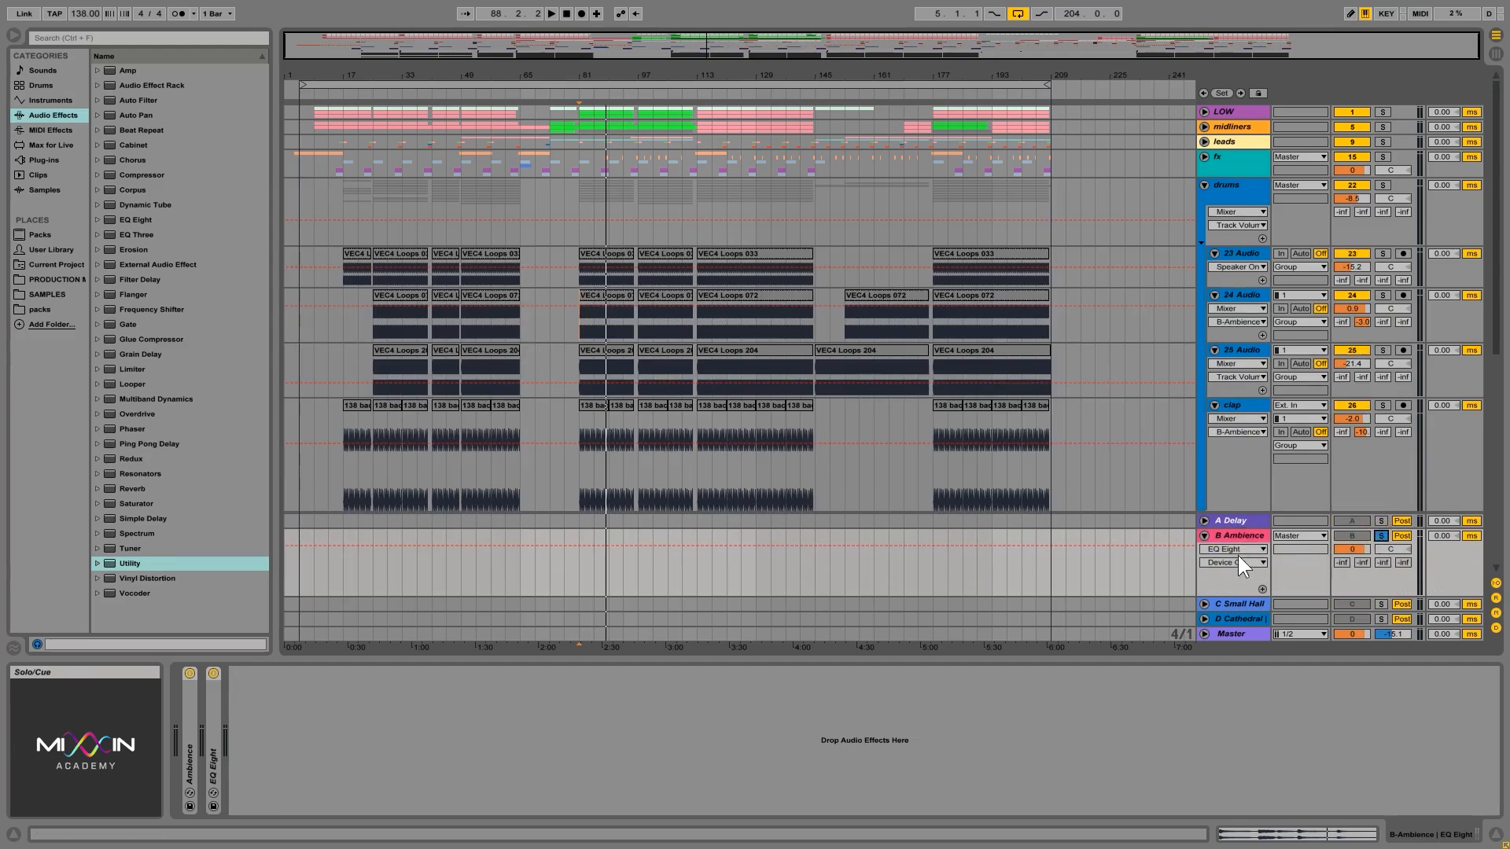
{"action": "left_click", "coordinate": [578, 324]}
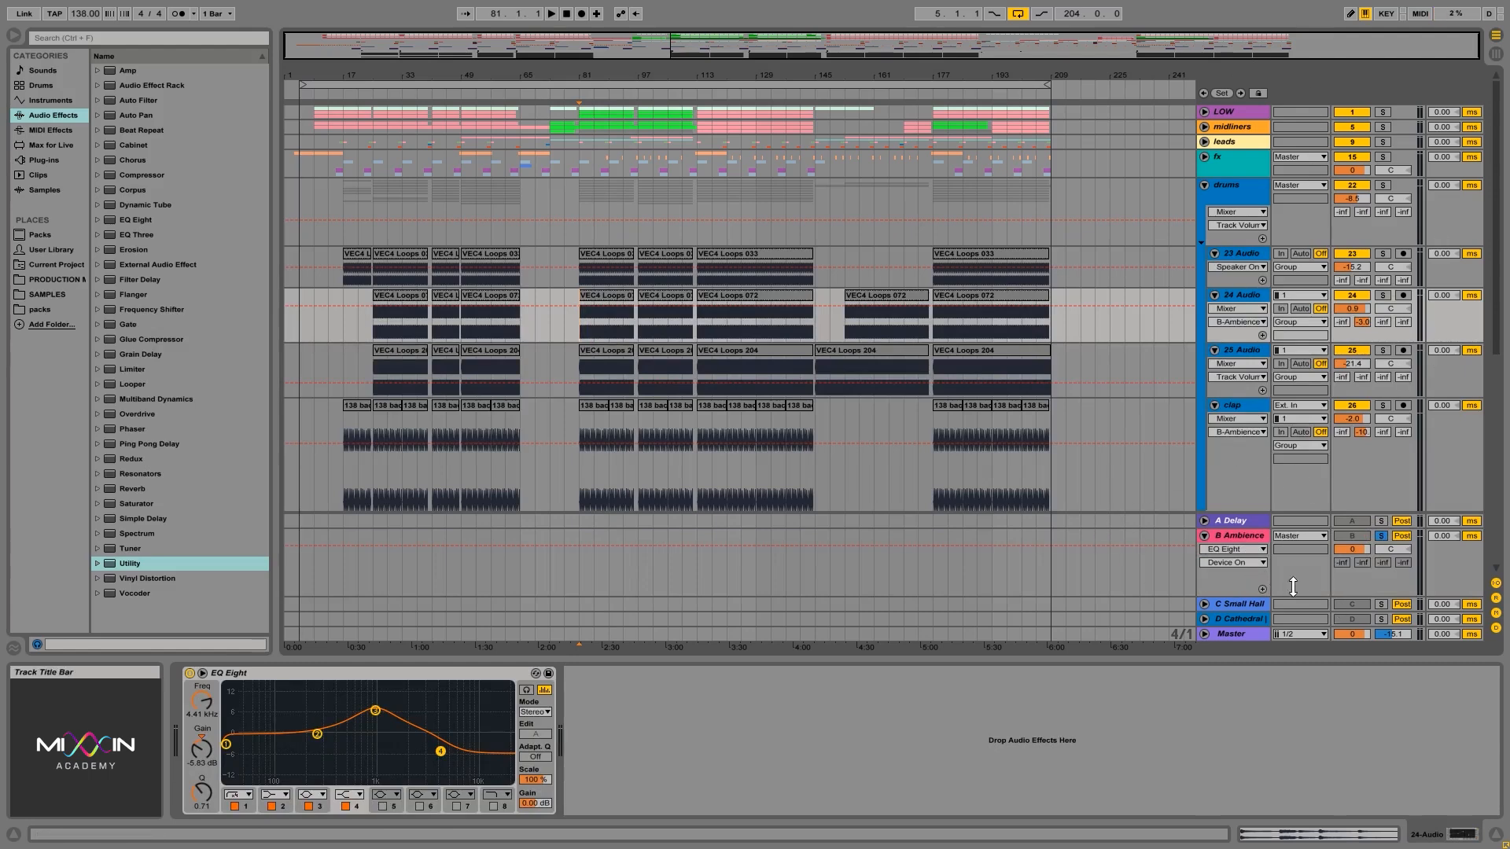
{"action": "left_click", "coordinate": [1229, 572]}
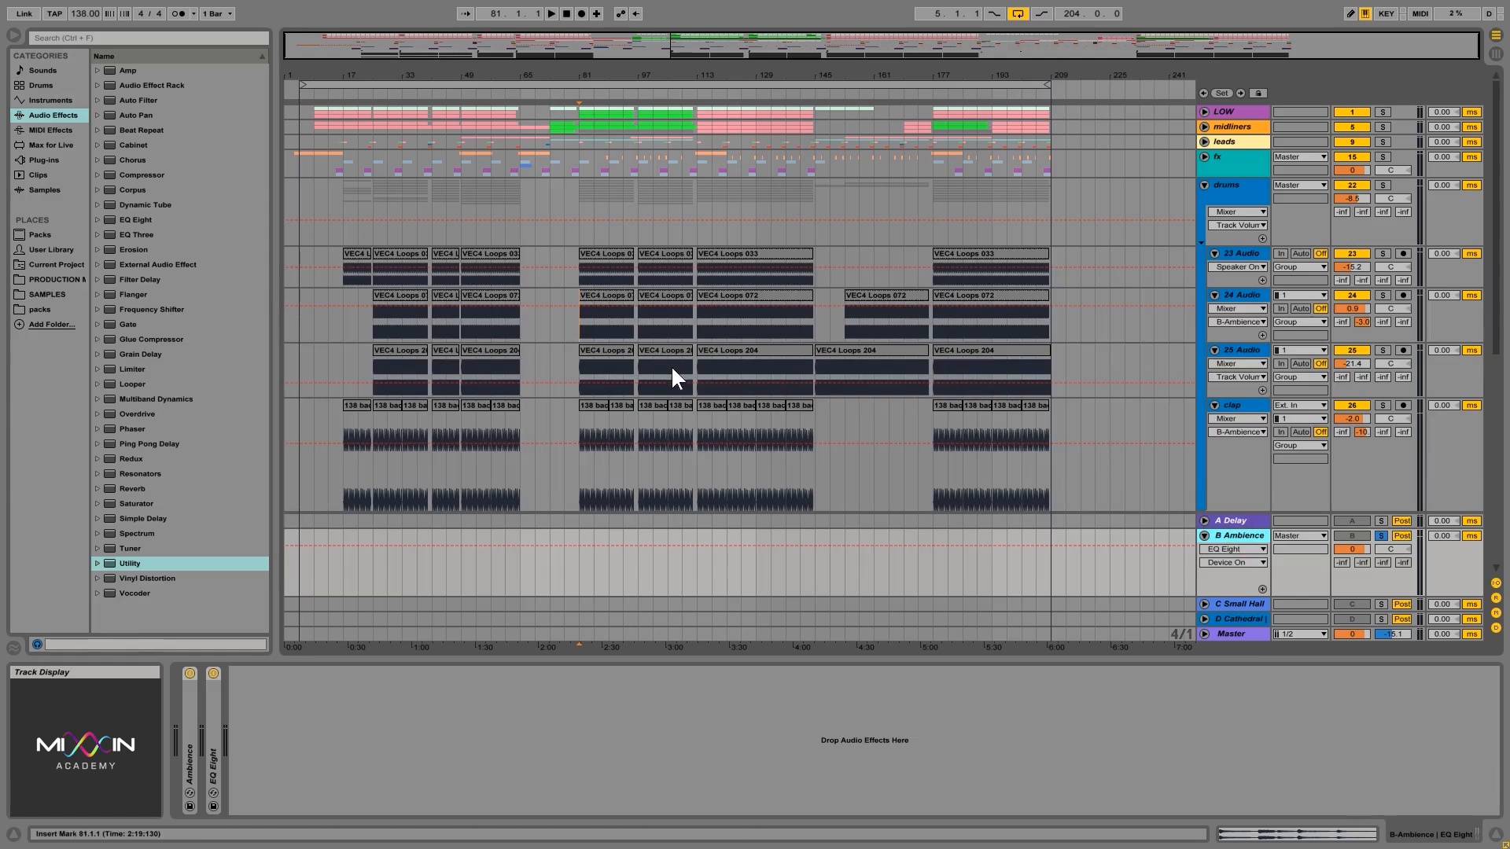
{"action": "key", "text": "space"}
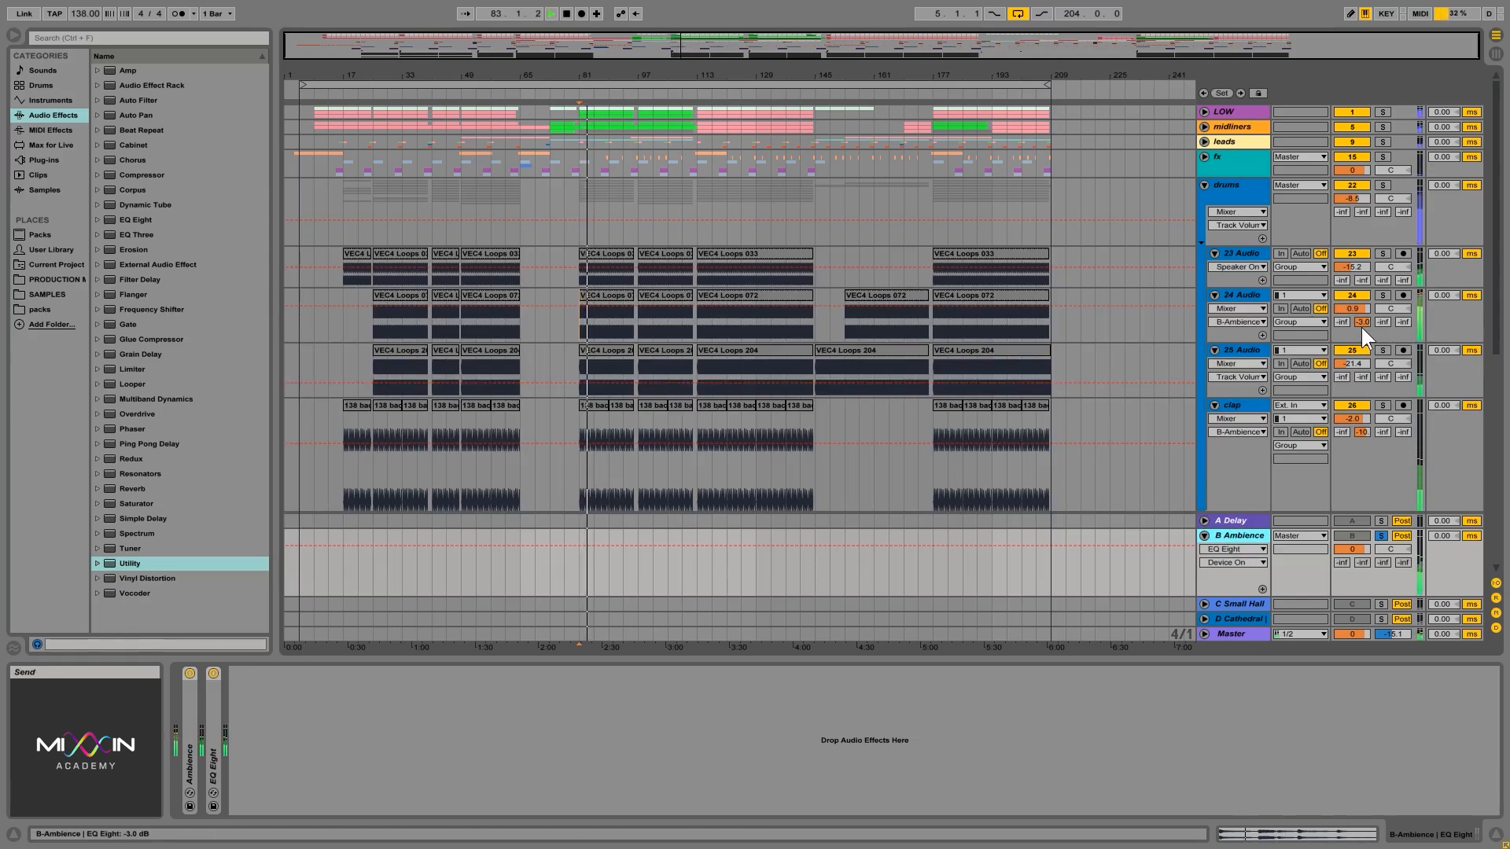
{"action": "key", "text": "space"}
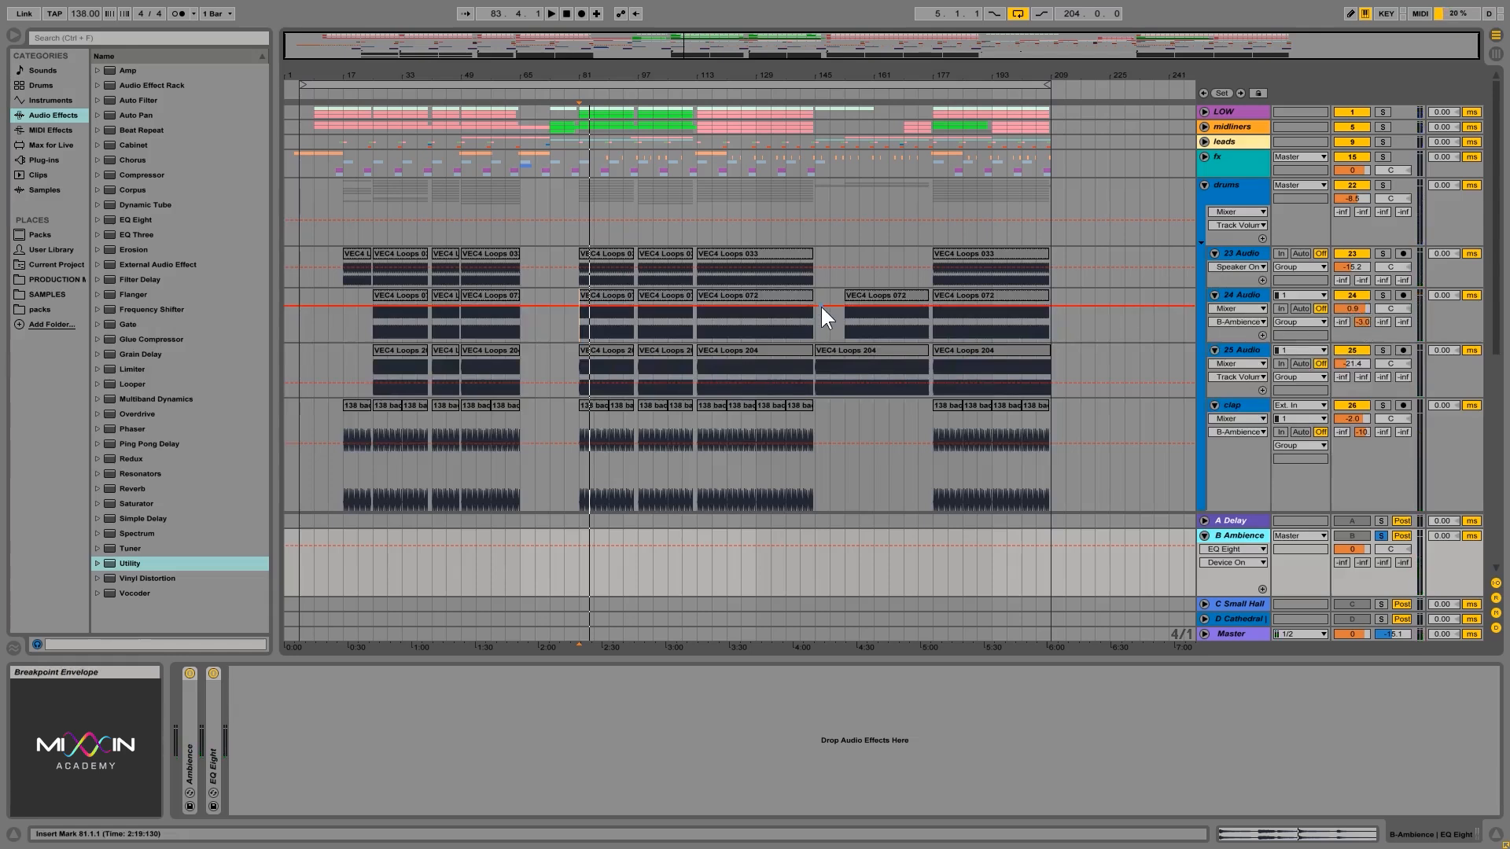
Lower the 24 Audio track's volume to -23.8 dB and play the soloed return from bar 81 again.
{"action": "left_click_drag", "start_coordinate": [1351, 308], "coordinate": [1349, 327]}
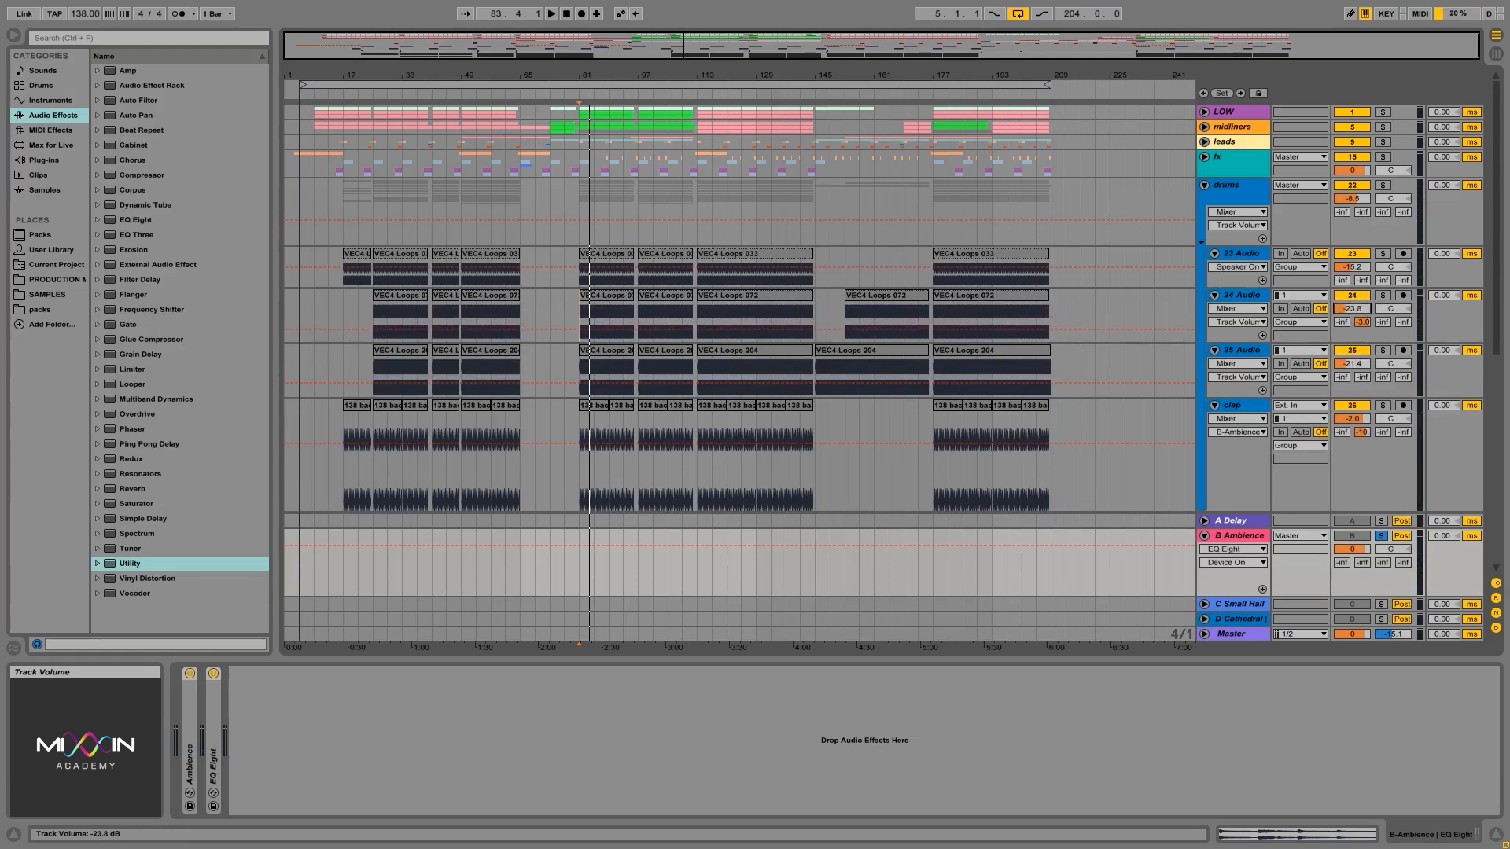
{"action": "key", "text": "space"}
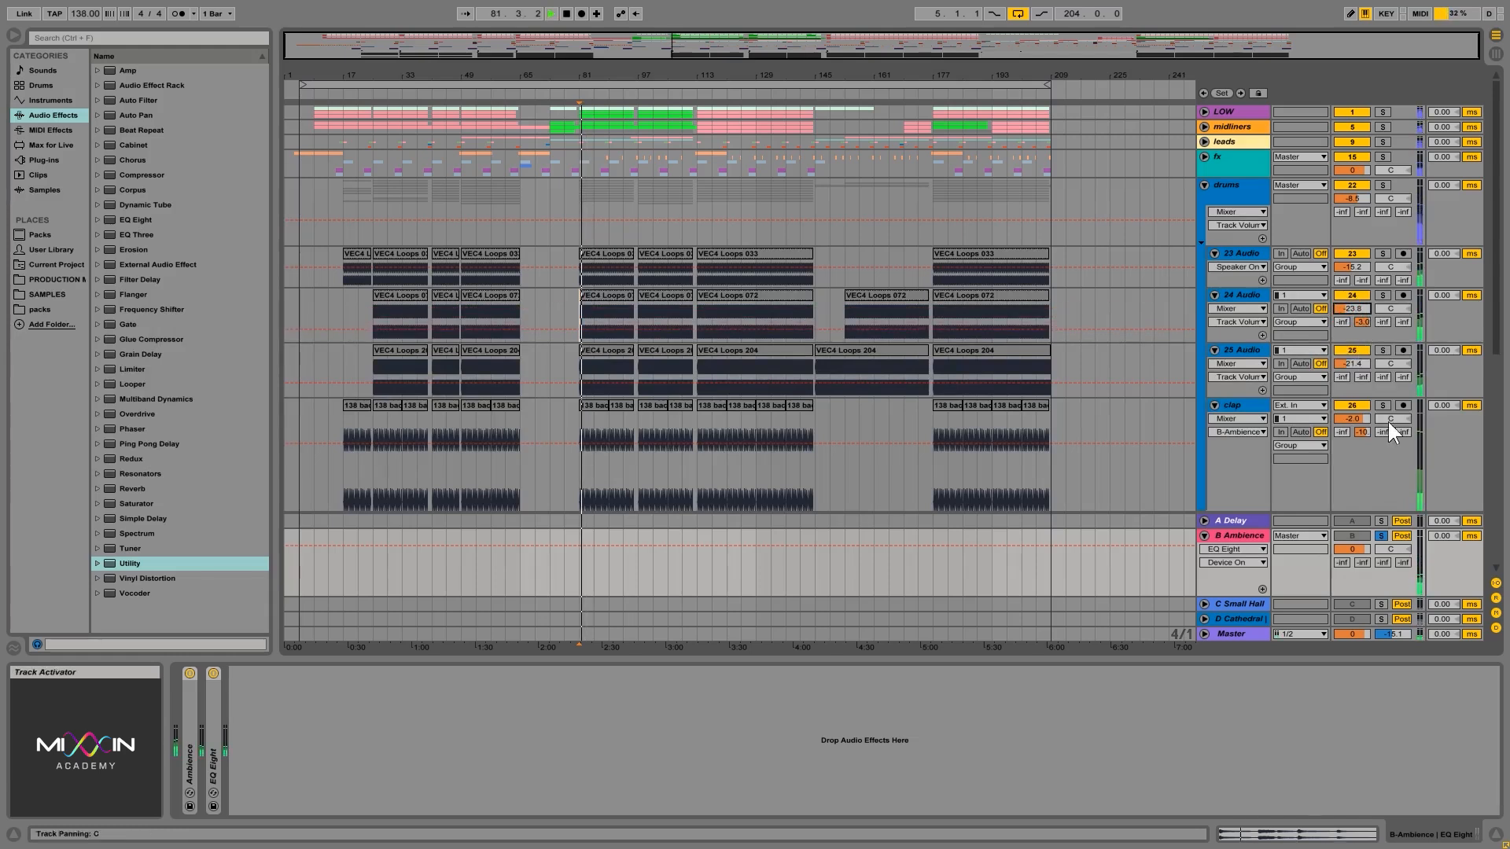
Raise the B Ambience return's volume to 6.0 dB, try the Master at 6.0 dB and reset it to 0.
{"action": "left_click", "coordinate": [1352, 548]}
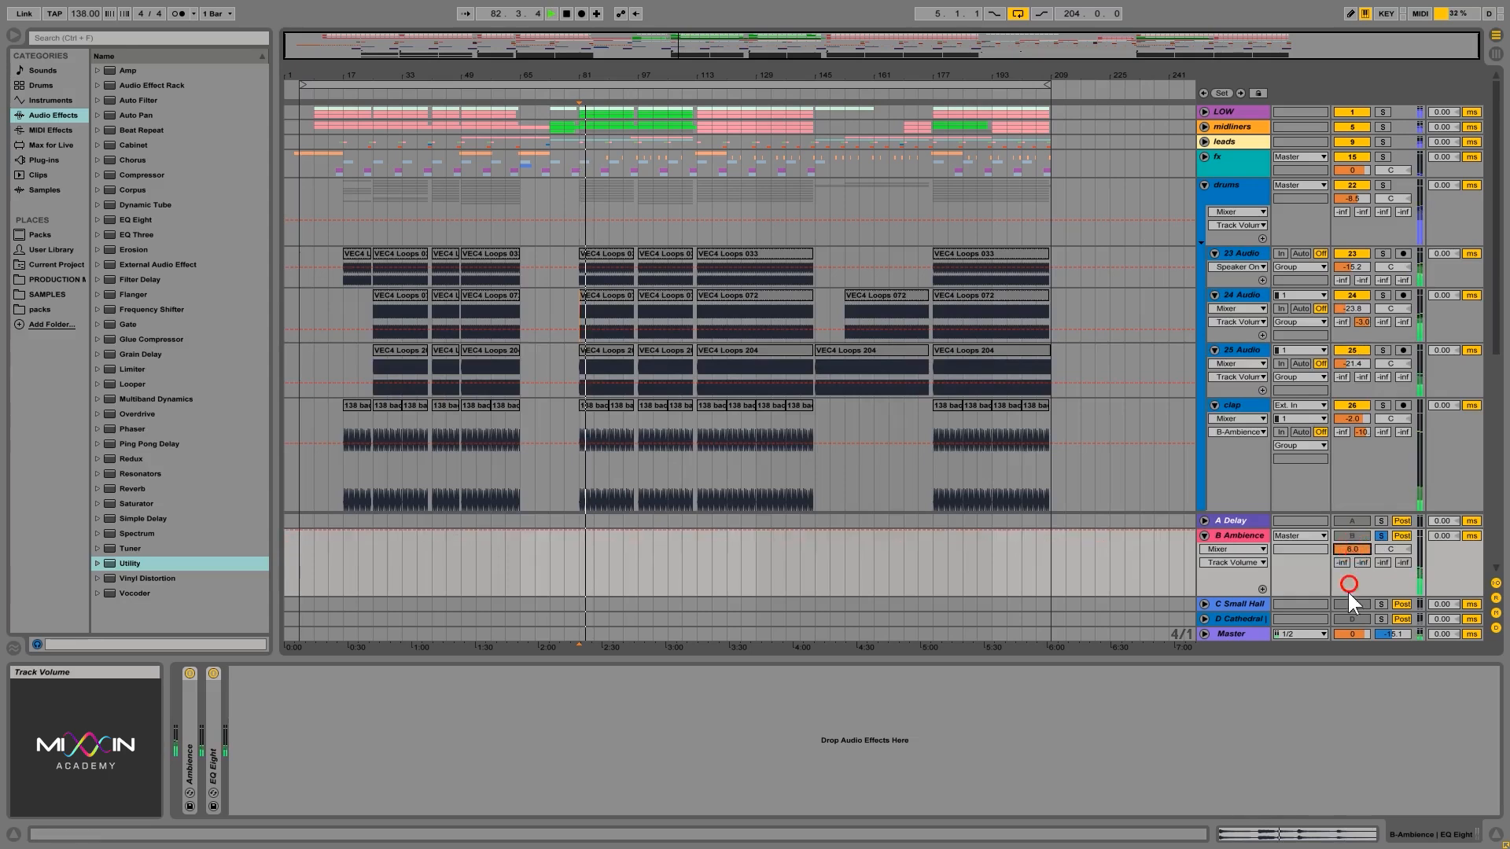
{"action": "left_click_drag", "start_coordinate": [1353, 636], "coordinate": [1352, 626]}
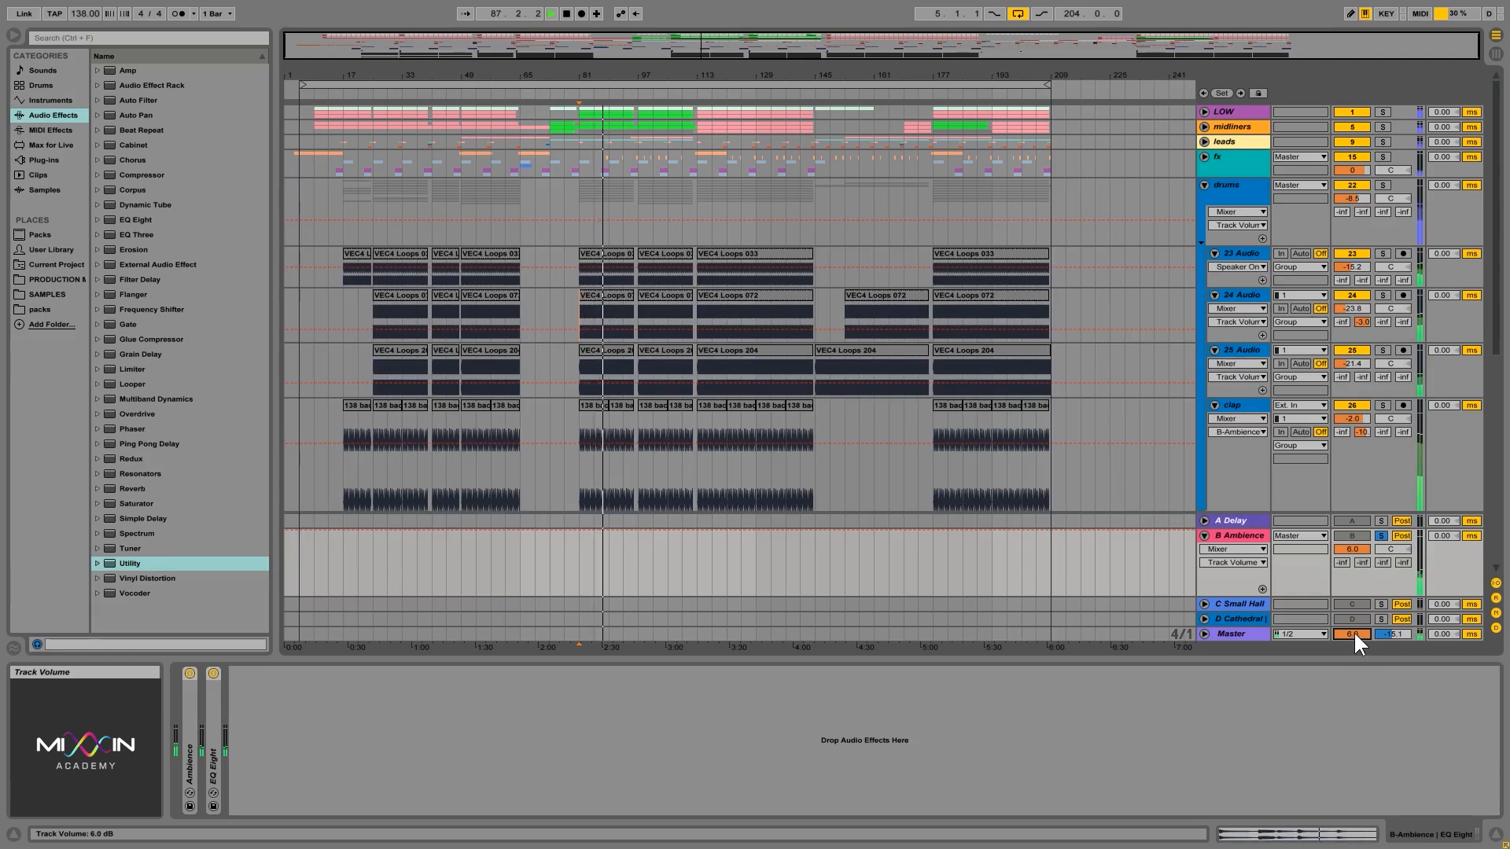
{"action": "double_click", "coordinate": [1353, 633]}
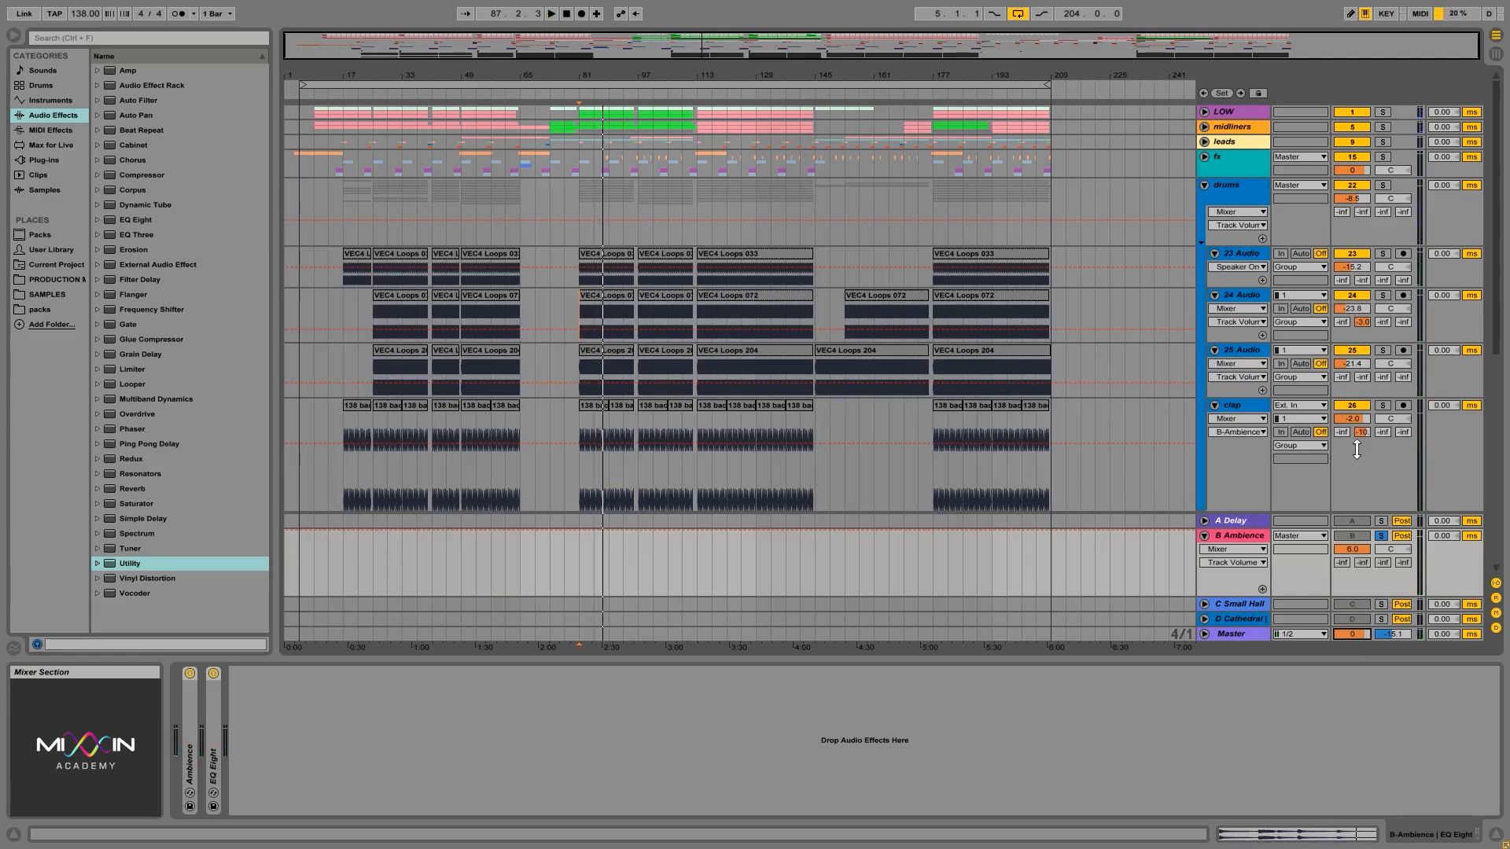
Reset the B Ambience return's volume to 0, then check the 24 Audio and clap tracks that feed it.
{"action": "left_click", "coordinate": [1356, 548]}
{"action": "double_click", "coordinate": [1357, 548]}
{"action": "left_click", "coordinate": [1224, 297]}
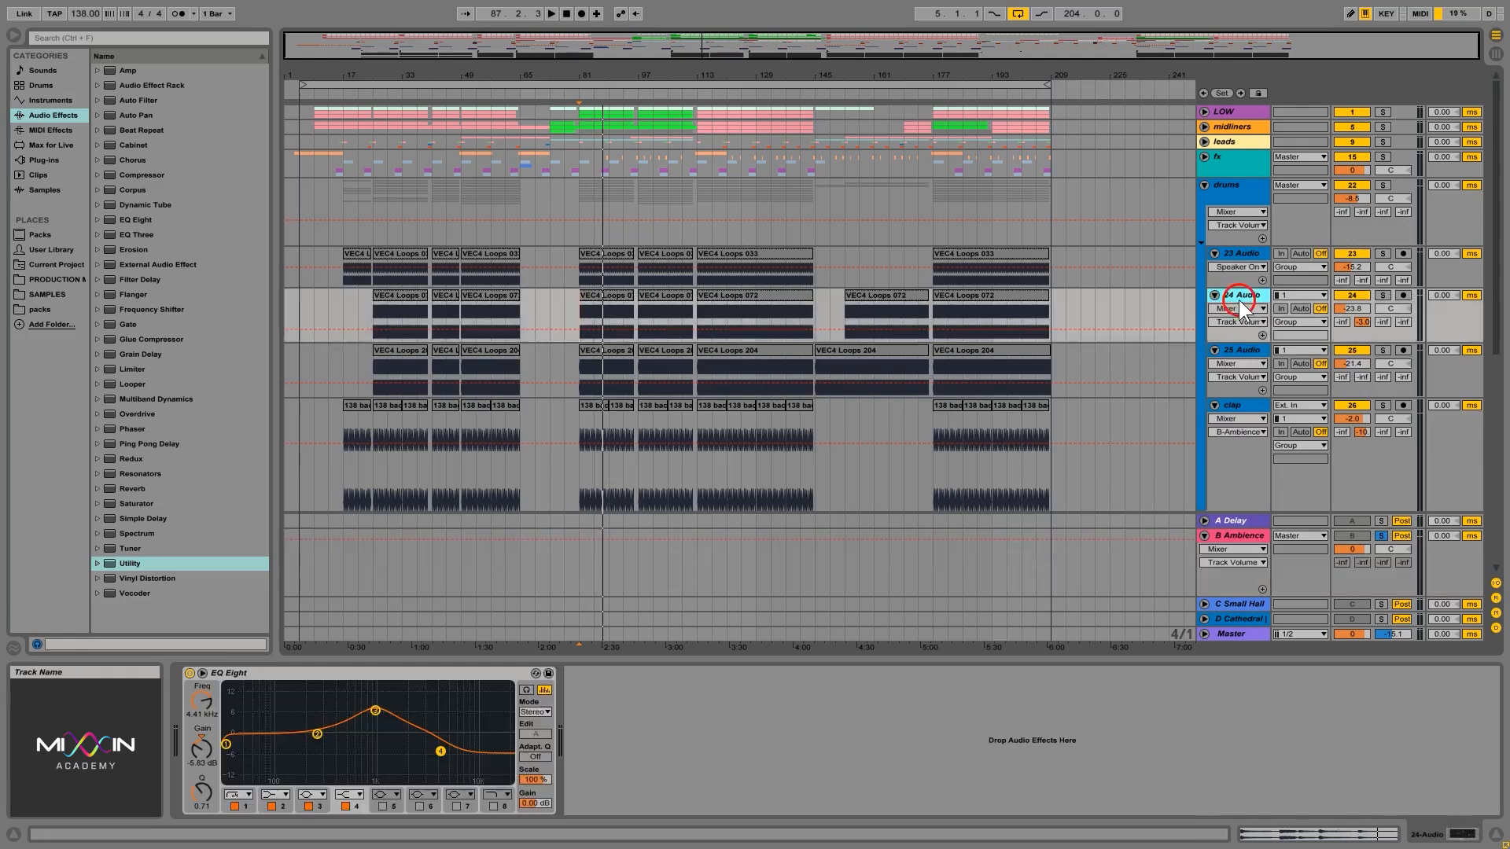
{"action": "left_click", "coordinate": [1245, 407]}
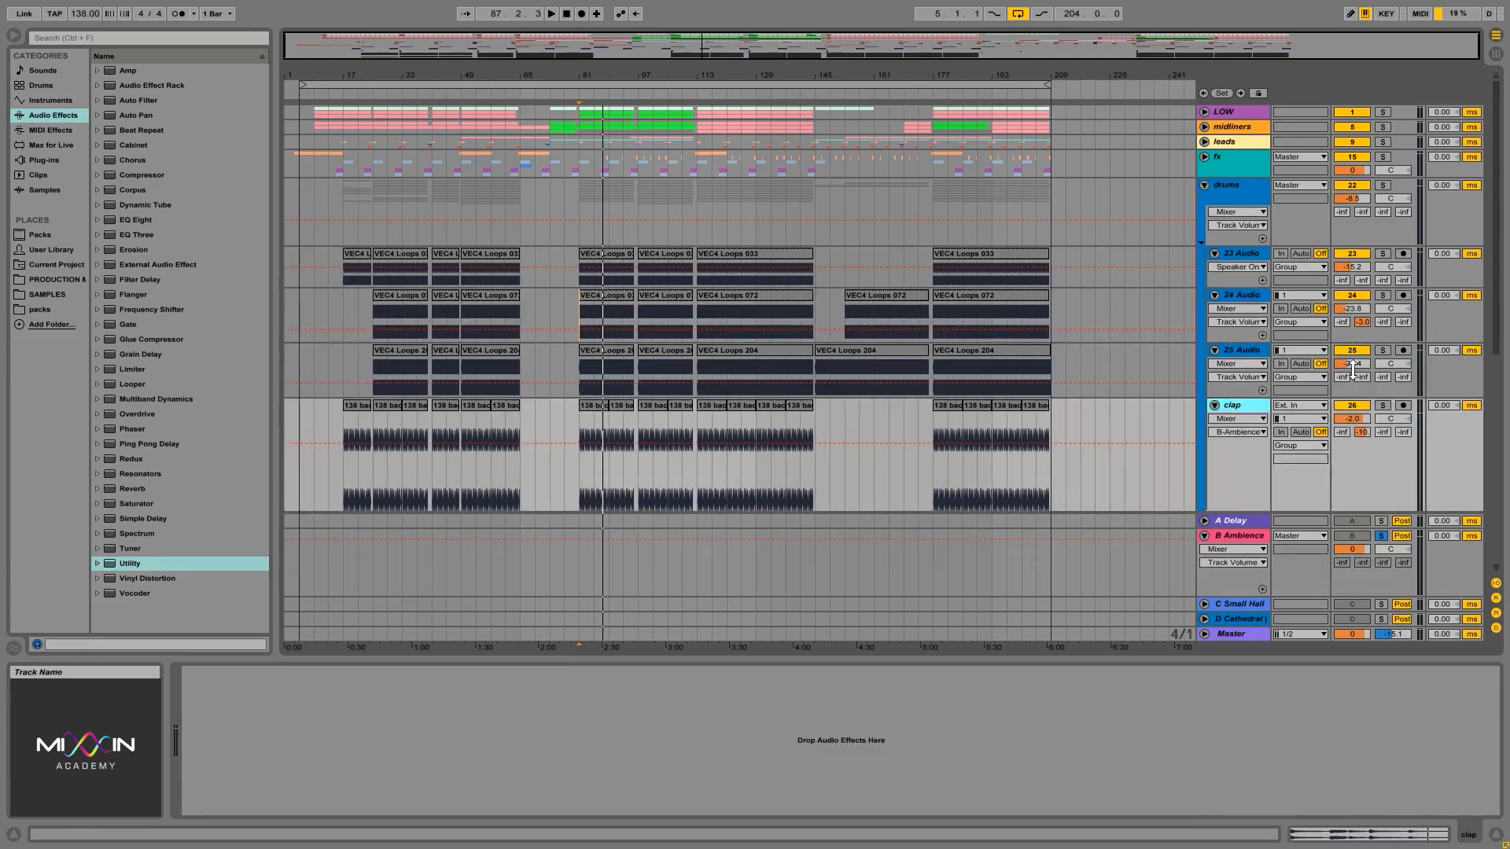
Show the B Ambience return's device chain and unfold its Ambience reverb to inspect the Dry/Wet setting.
{"action": "left_click", "coordinate": [1253, 540]}
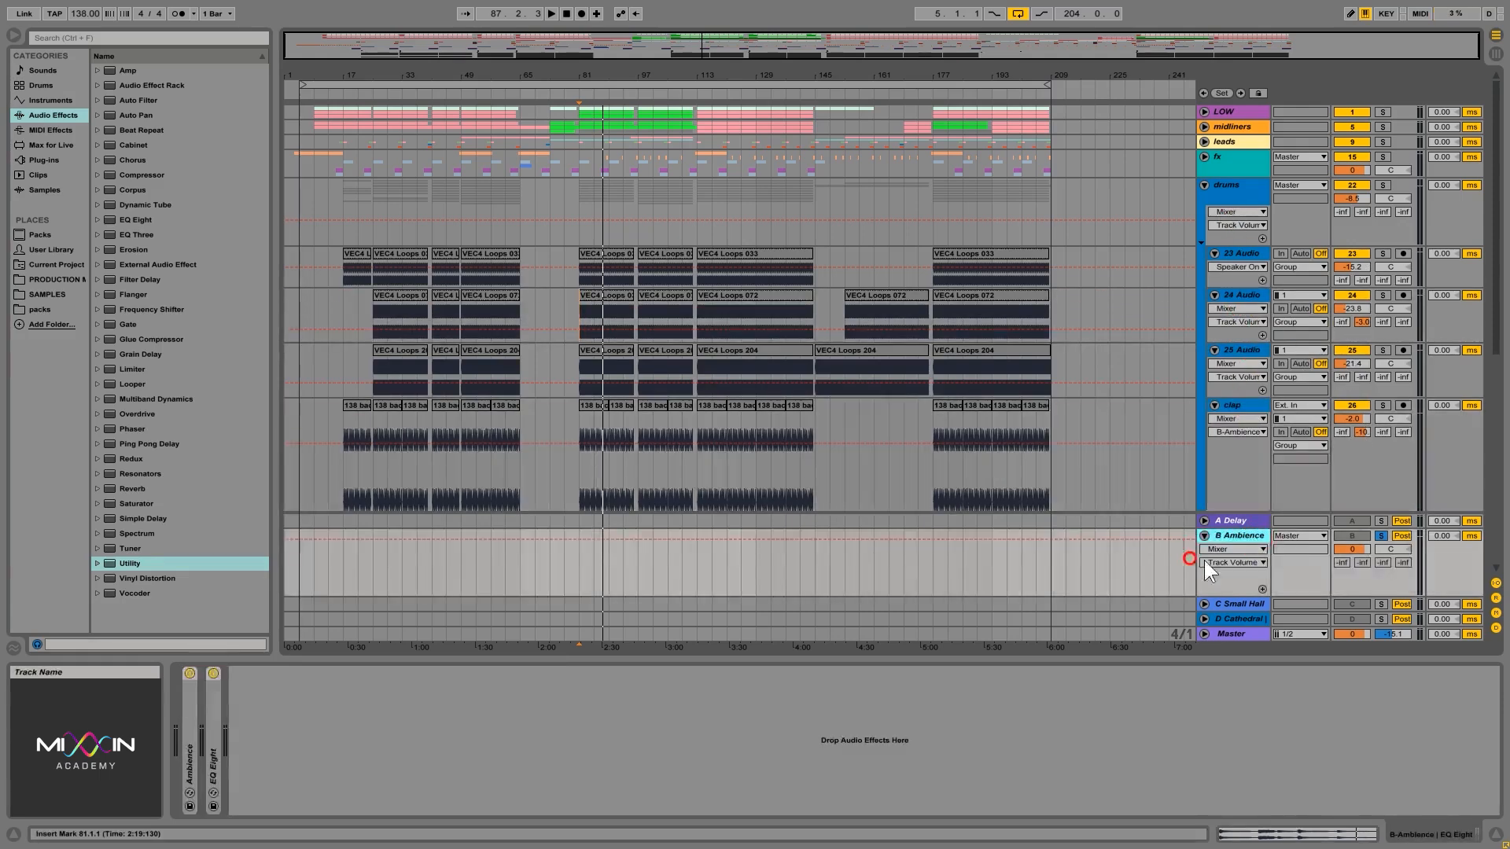
{"action": "double_click", "coordinate": [187, 719]}
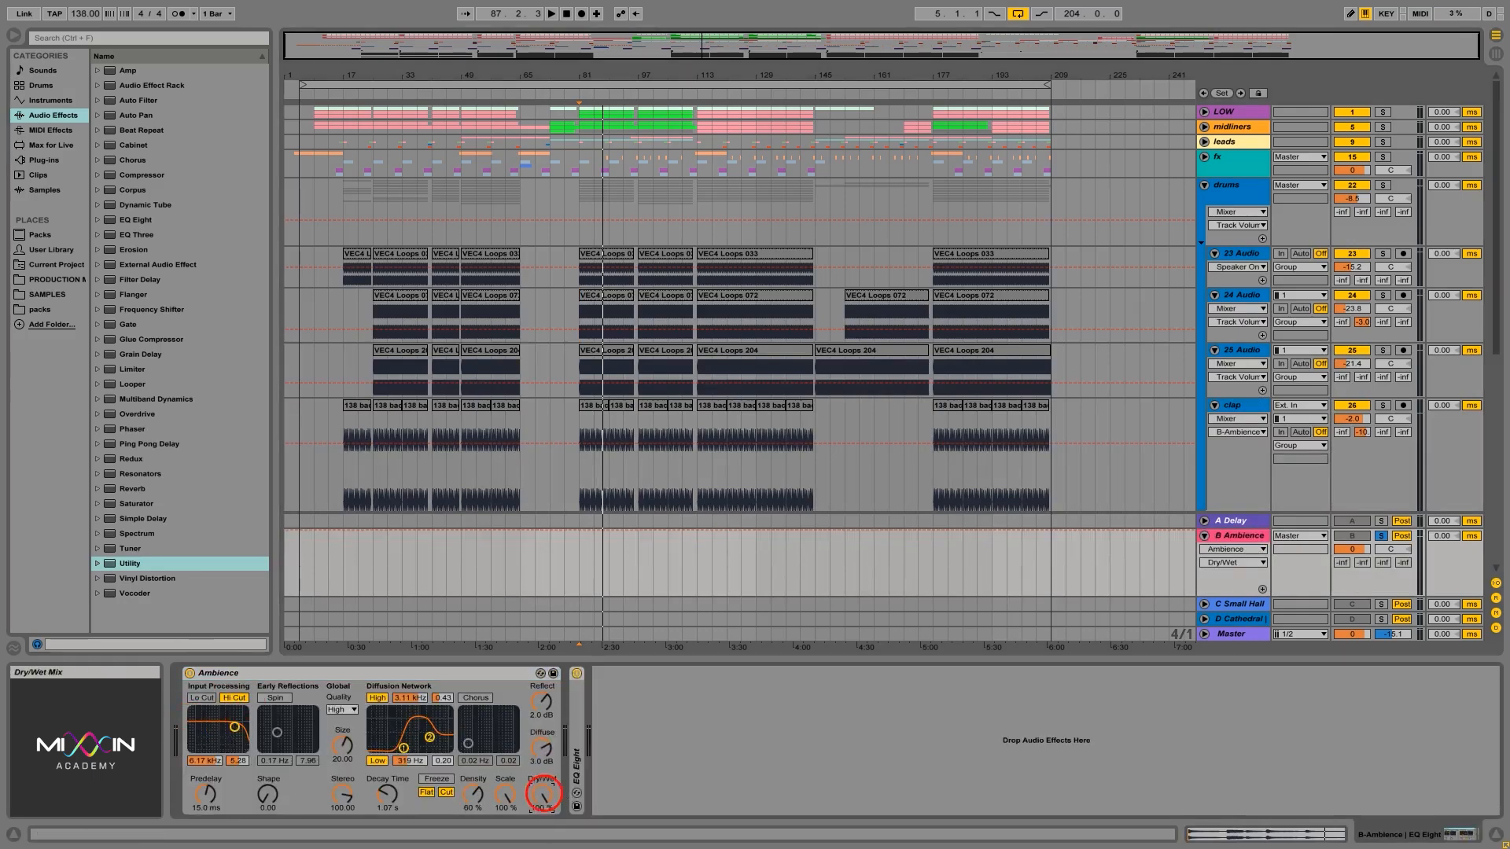
{"action": "left_click", "coordinate": [454, 677]}
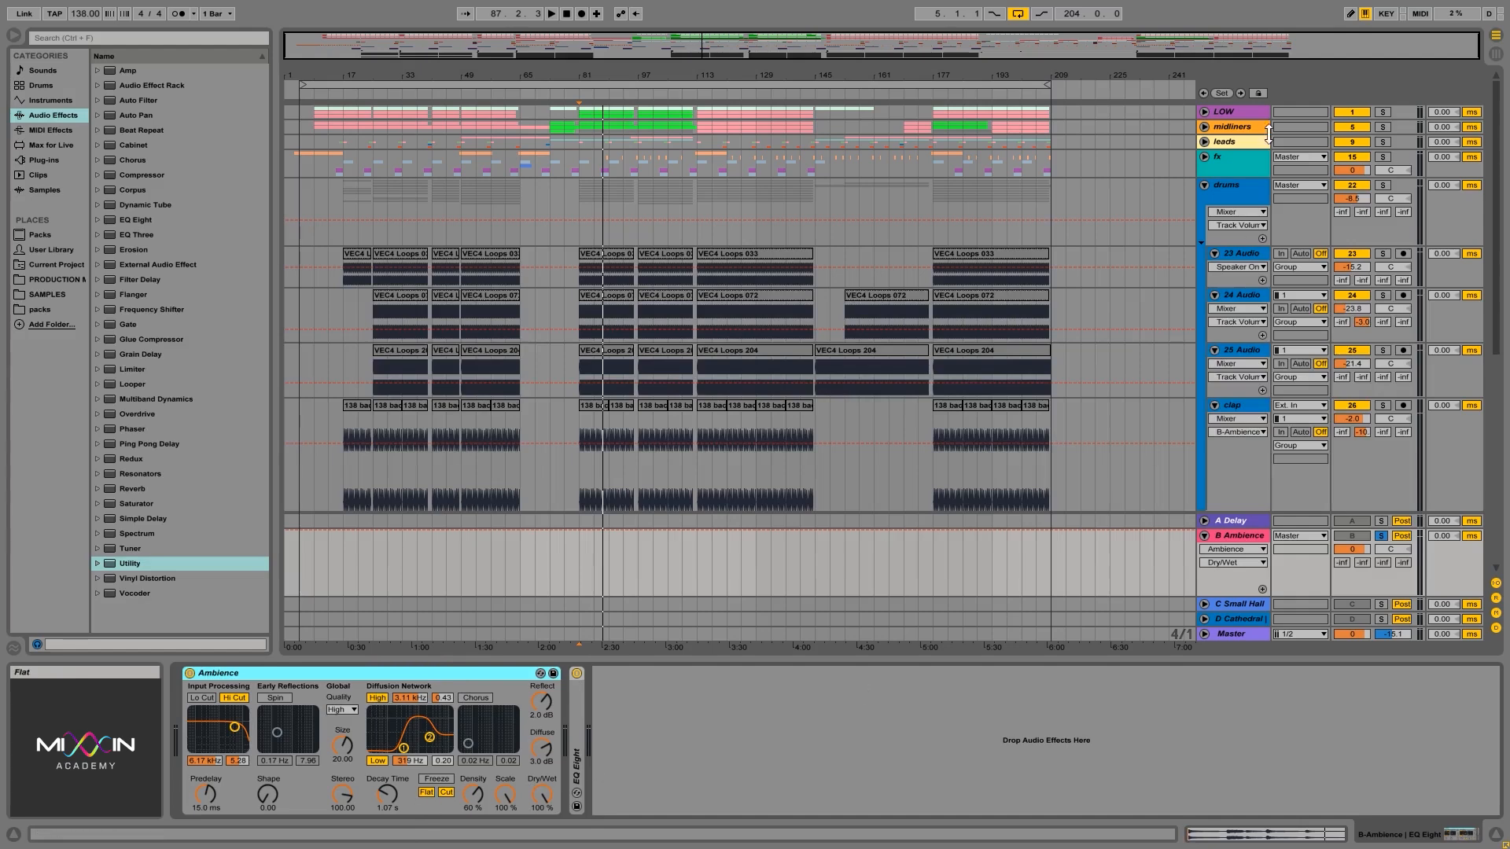
Unfold the midliners group and compare the 7 Audio track's send with the B Ambience return it feeds.
{"action": "left_click", "coordinate": [1204, 128]}
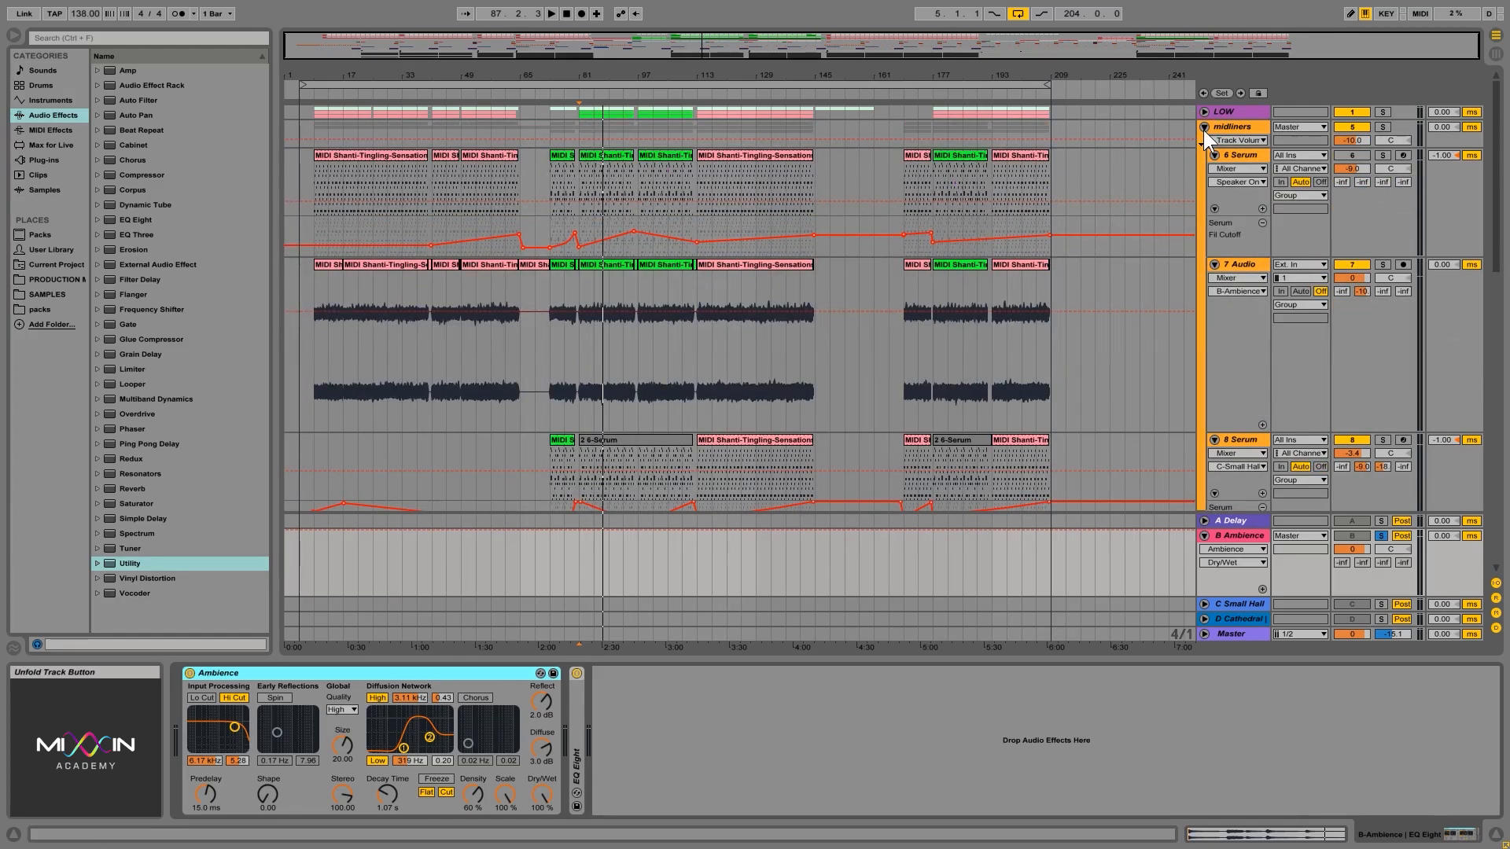
{"action": "left_click", "coordinate": [1320, 292]}
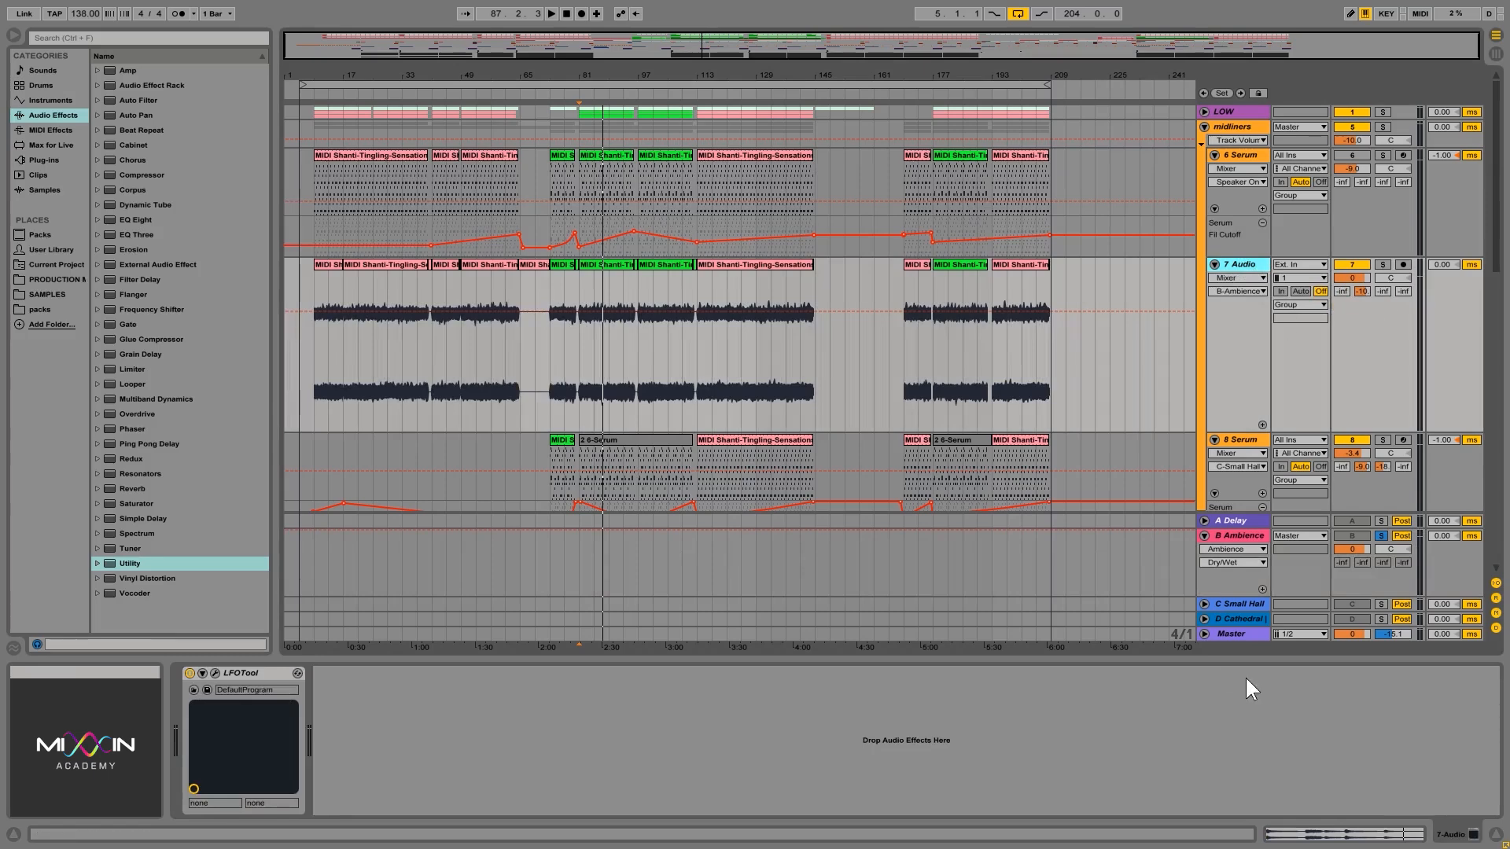
{"action": "left_click", "coordinate": [1231, 542]}
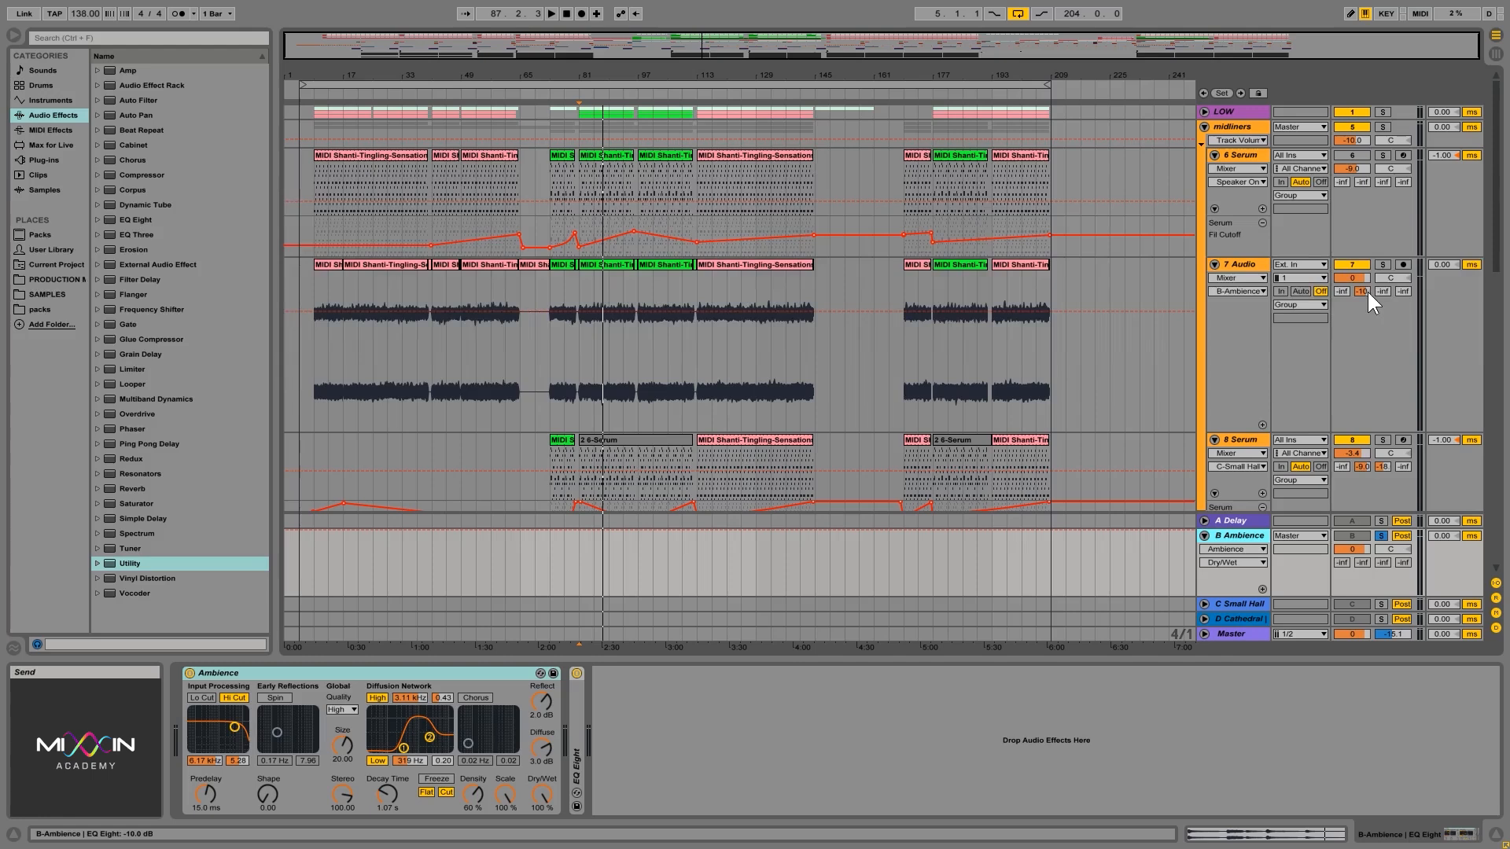
{"action": "scroll", "coordinate": [1394, 451], "scroll_direction": "down", "scroll_amount": 3}
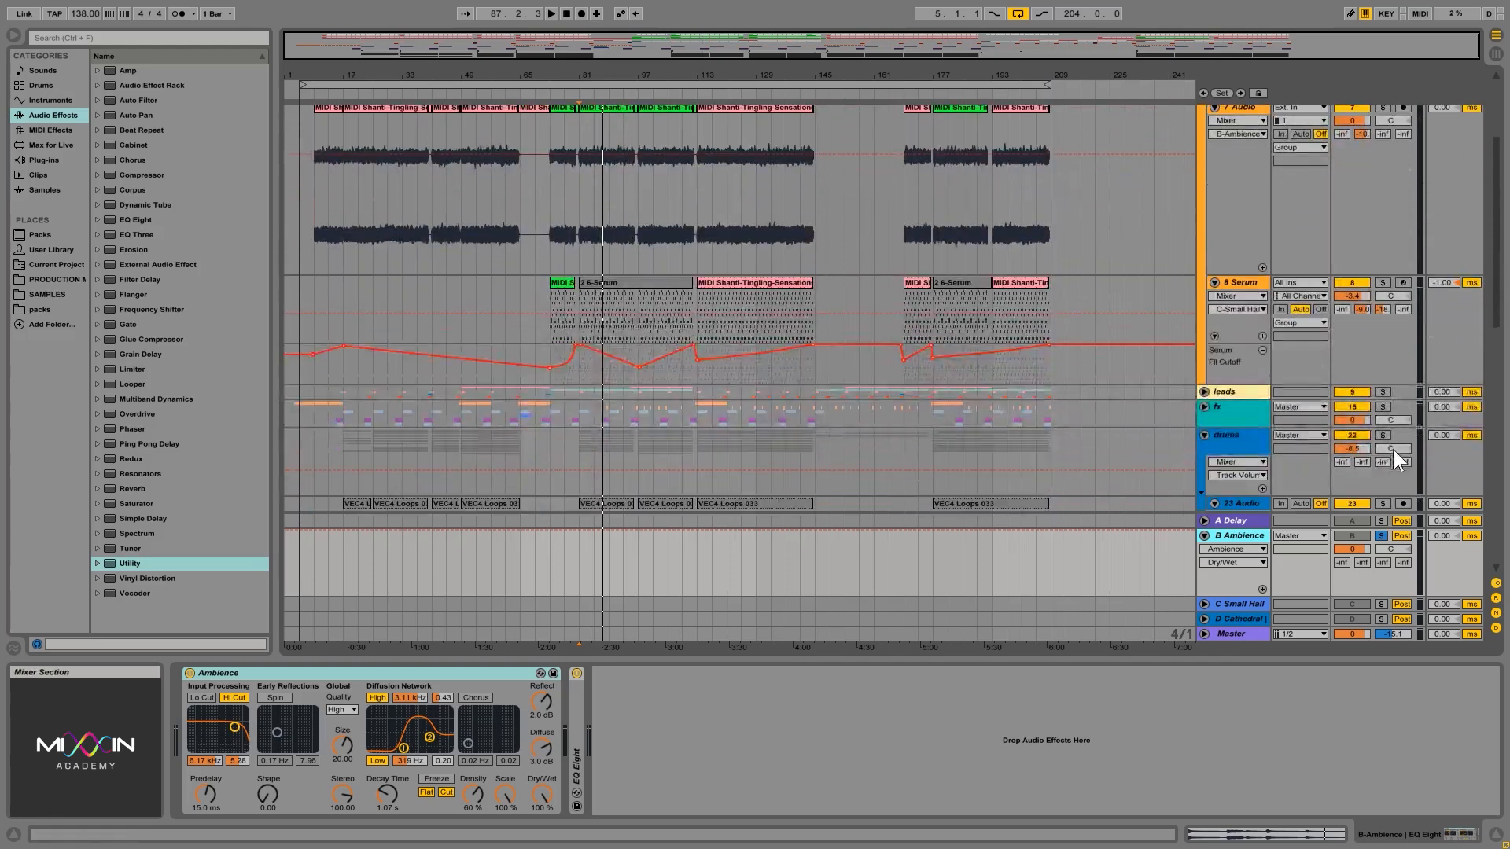
{"action": "scroll", "coordinate": [1362, 357], "scroll_direction": "up", "scroll_amount": 4}
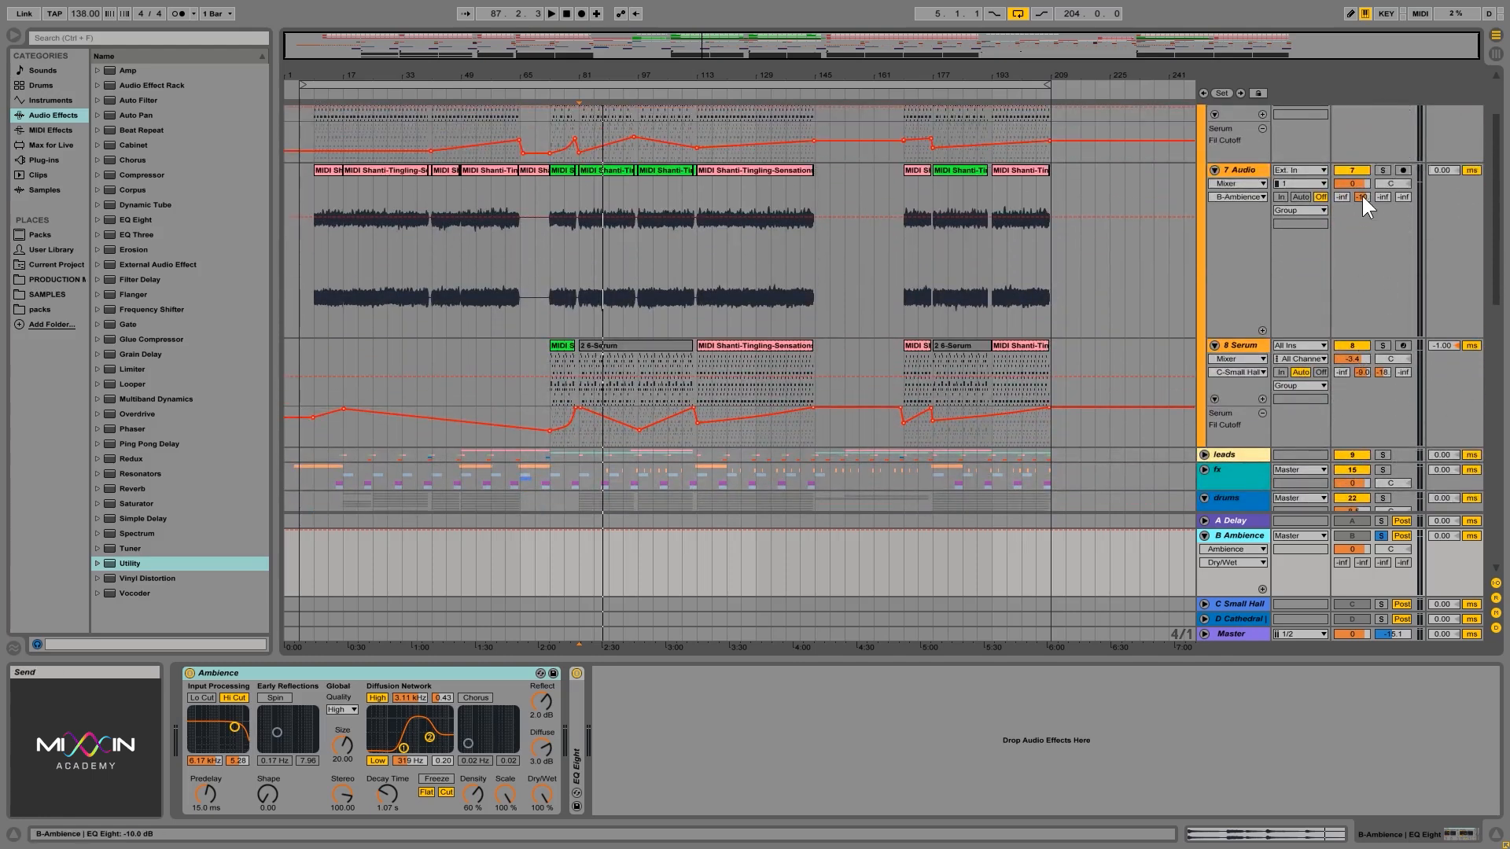
{"action": "left_click", "coordinate": [1243, 170]}
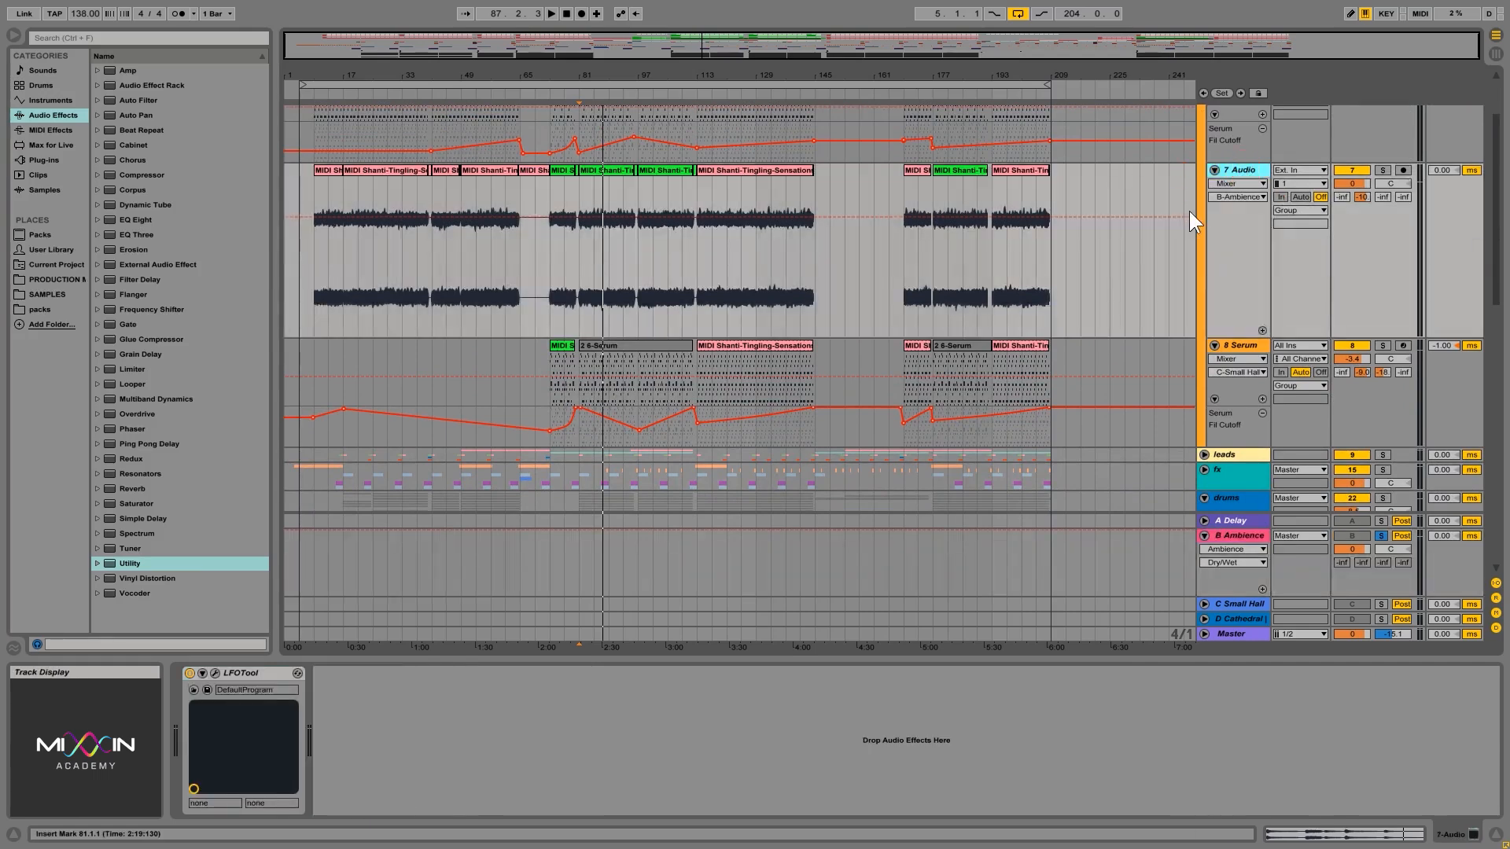
Set the B Ambience send to -12 dB on the 8 Serum track and to -8.7 dB on the 7 Audio track.
{"action": "left_click", "coordinate": [1251, 346]}
{"action": "left_click_drag", "start_coordinate": [1358, 371], "coordinate": [1358, 393]}
{"action": "left_click", "coordinate": [1247, 347]}
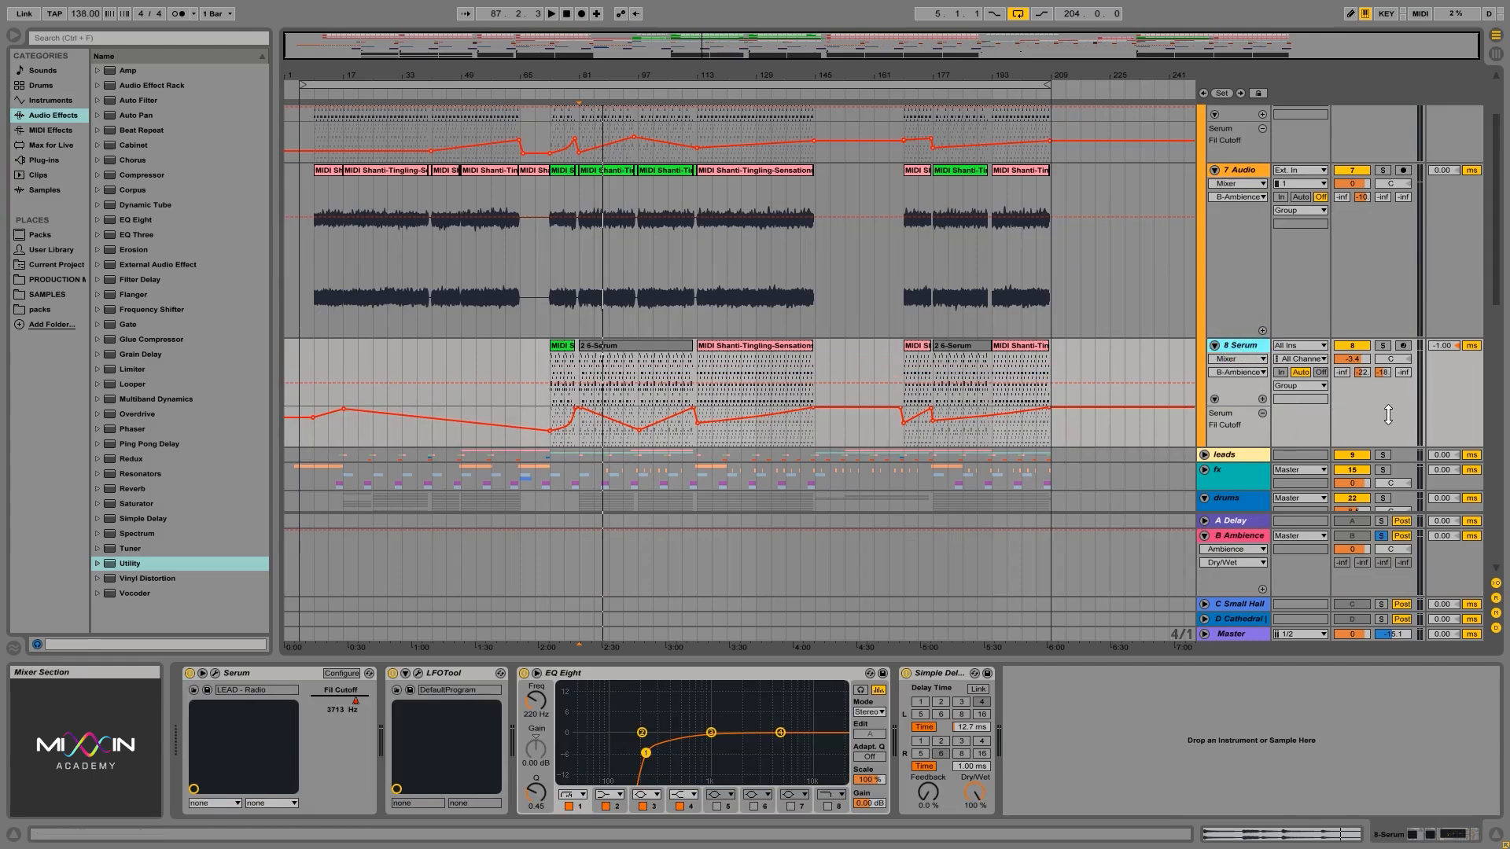
{"action": "left_click_drag", "start_coordinate": [1362, 373], "coordinate": [1364, 364]}
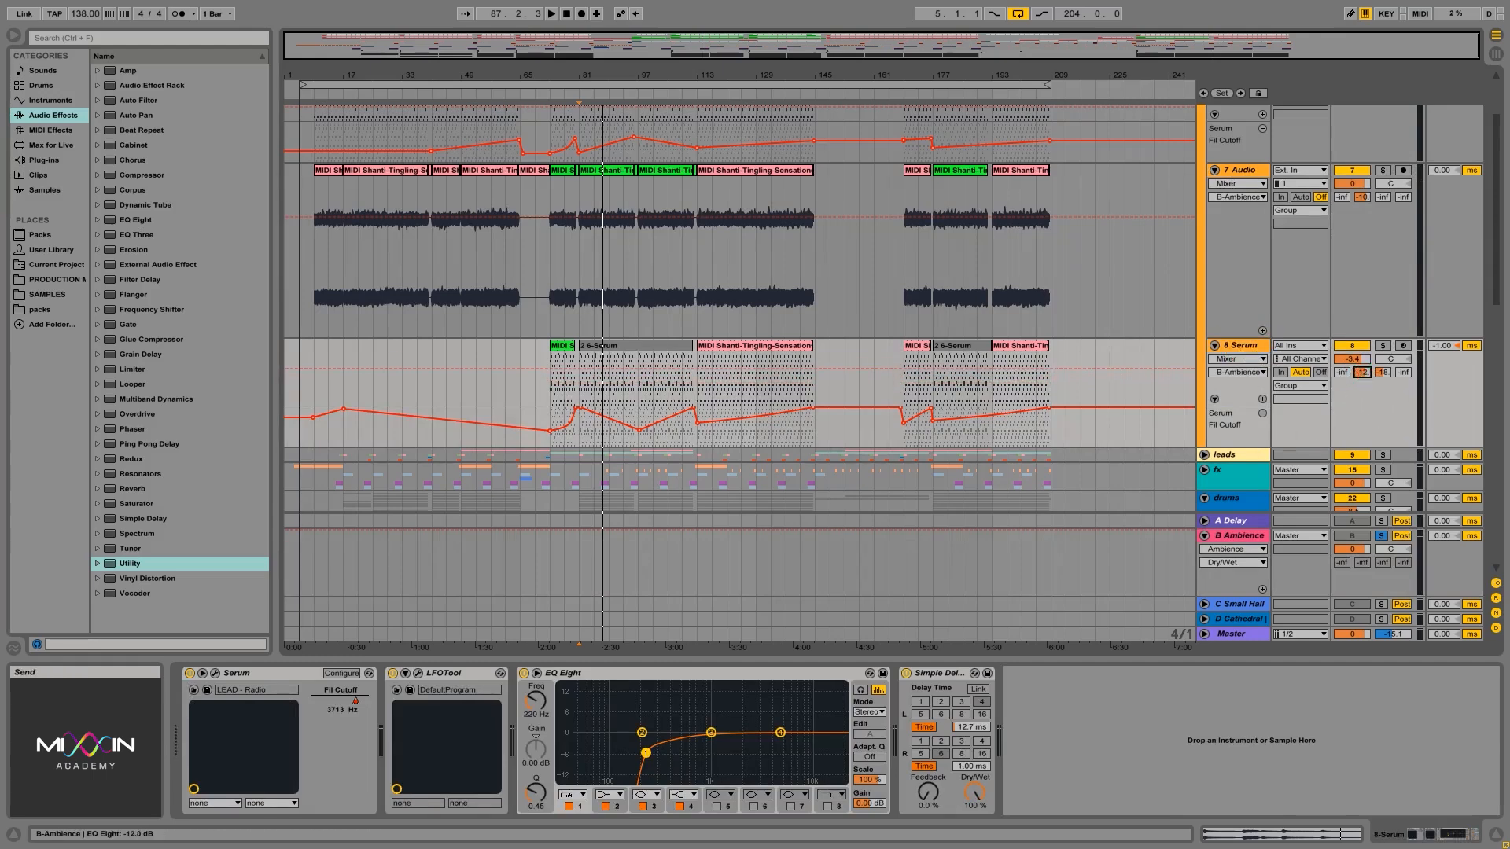
{"action": "left_click_drag", "start_coordinate": [1363, 196], "coordinate": [1365, 193]}
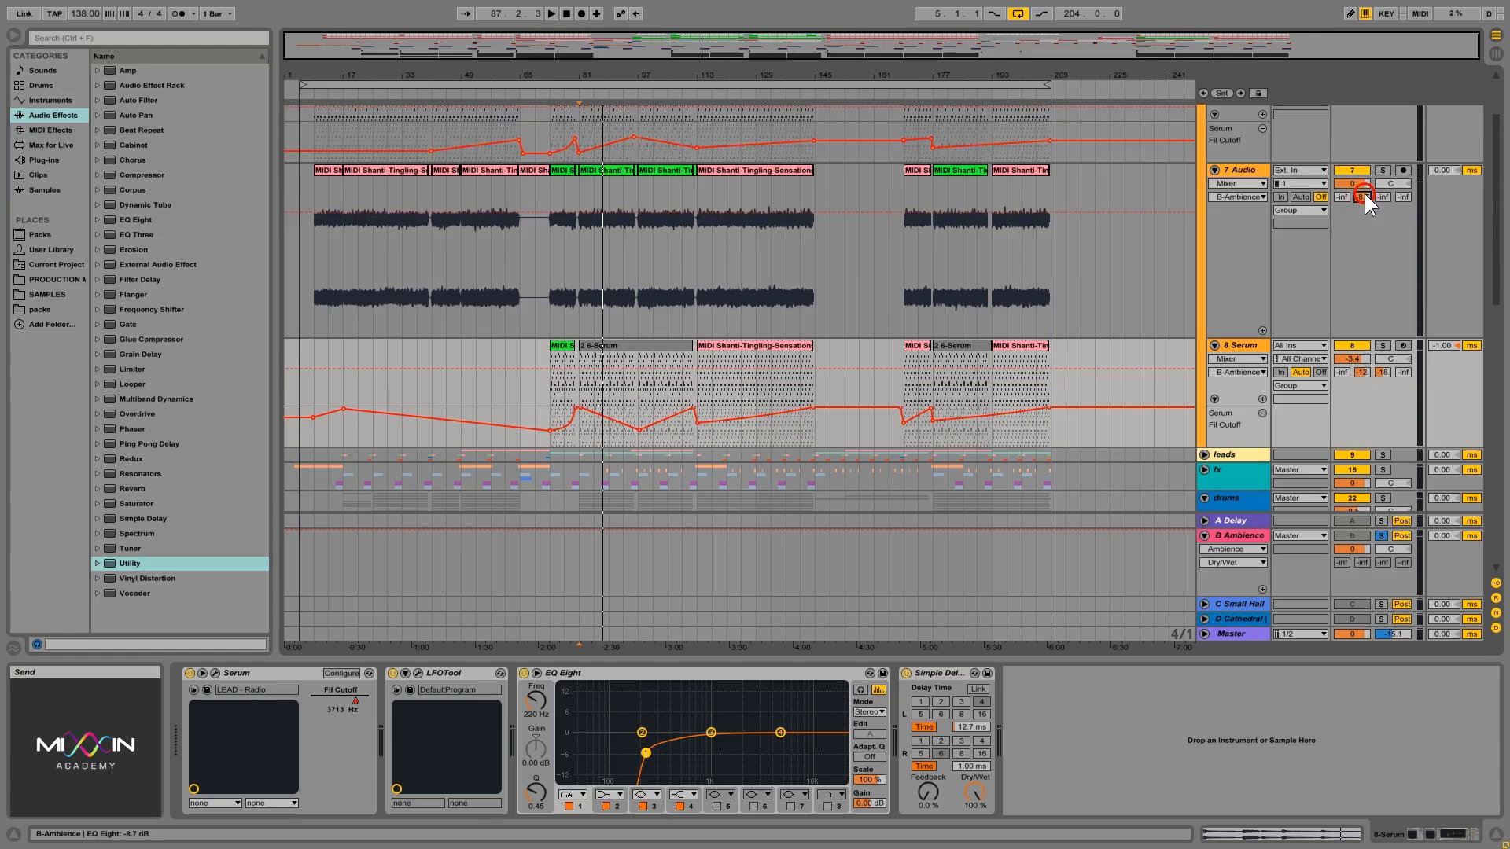
{"action": "left_click", "coordinate": [1267, 183]}
{"action": "left_click", "coordinate": [1242, 346]}
Unsolo the B Ambience return, fold it, and show the drums group's device chain.
{"action": "left_click", "coordinate": [1381, 536]}
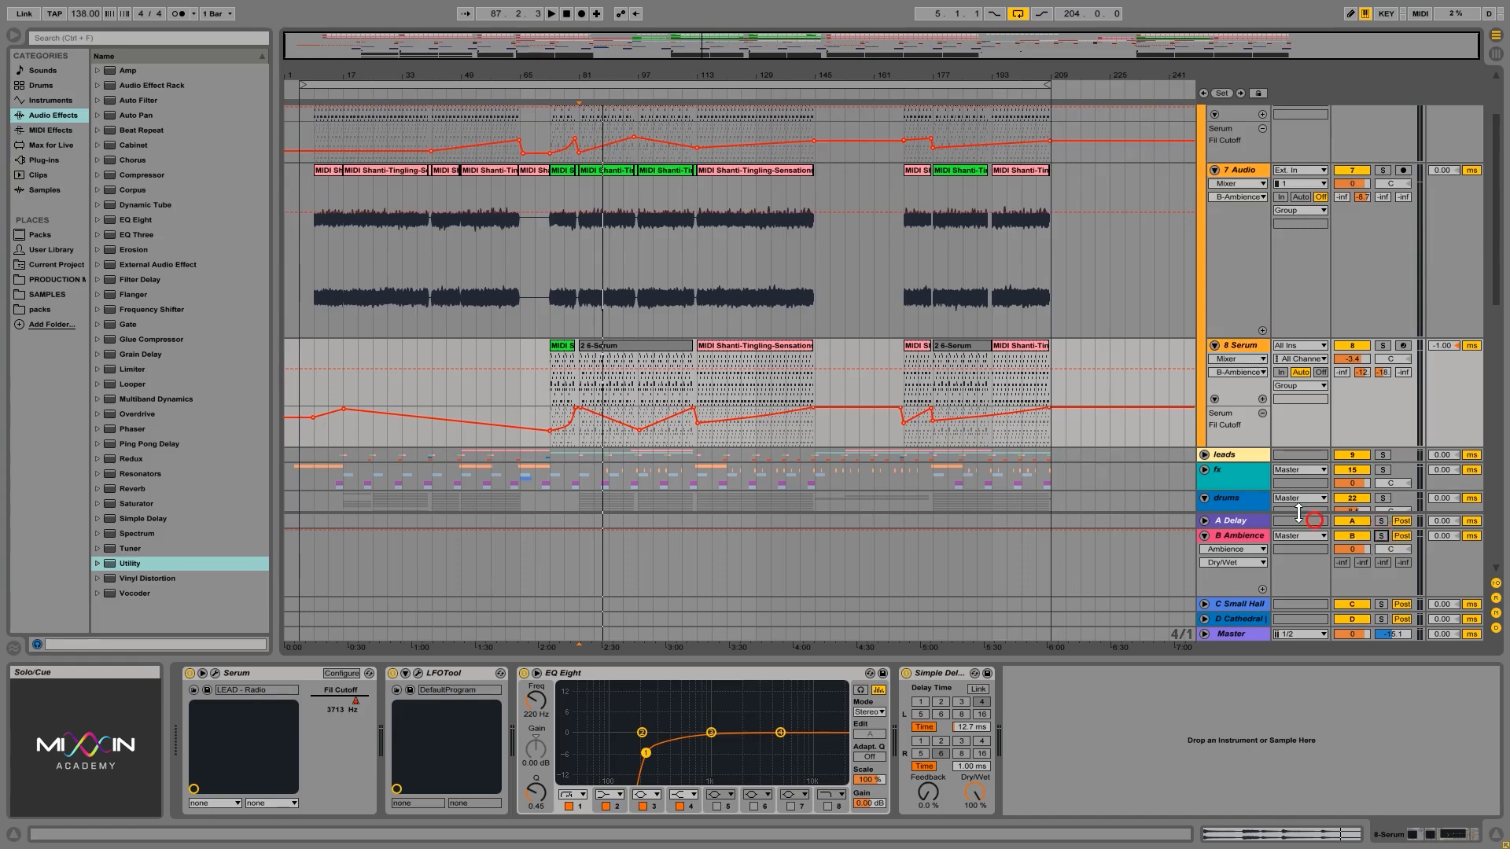
{"action": "left_click", "coordinate": [1203, 535]}
{"action": "left_click", "coordinate": [1218, 501]}
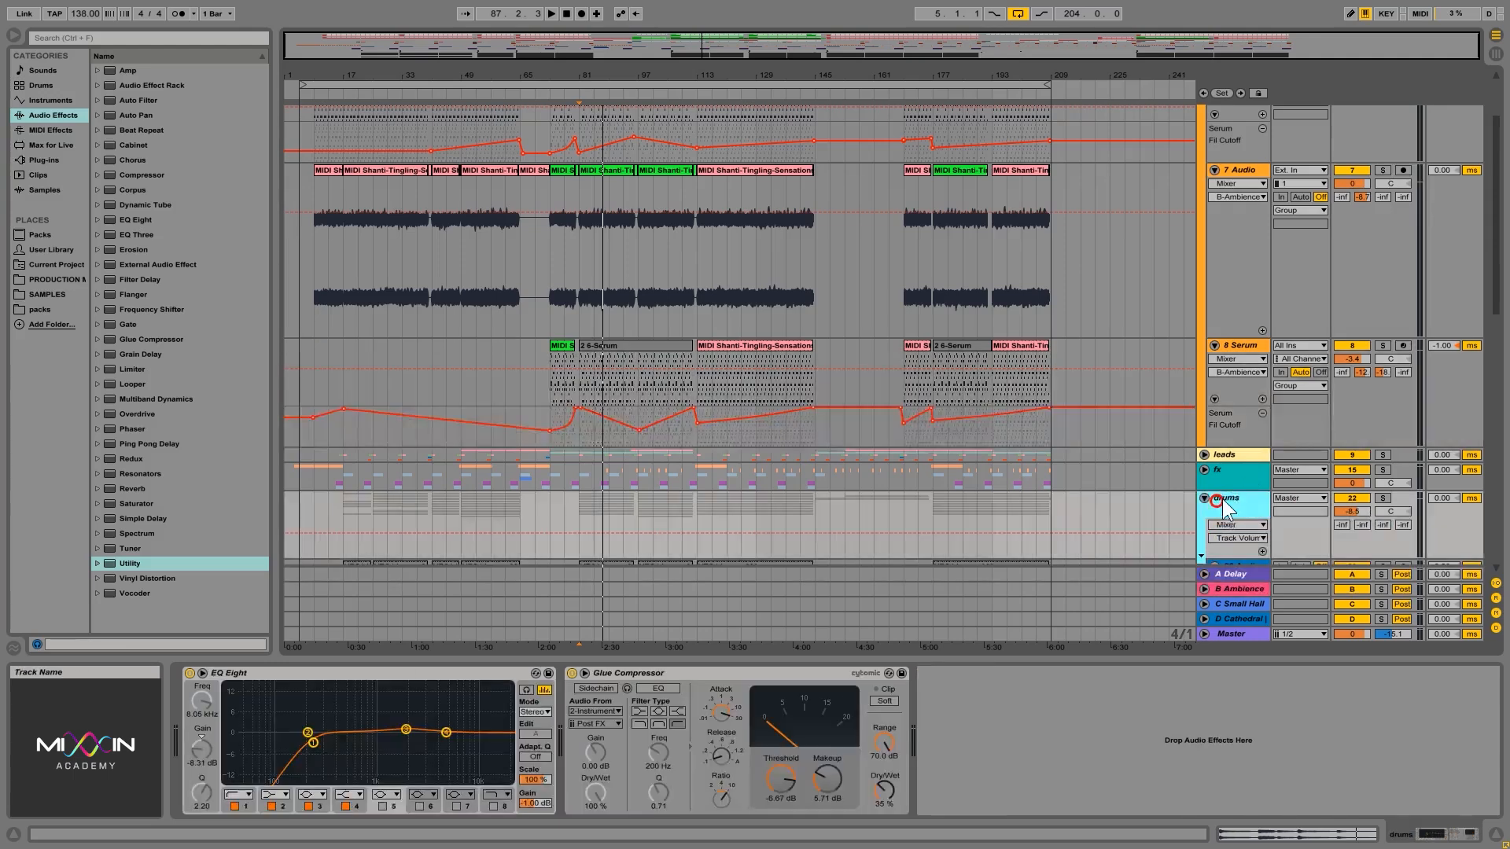
Select the 7 Audio track and place the insert marker at bar 73.
{"action": "left_click", "coordinate": [1234, 168]}
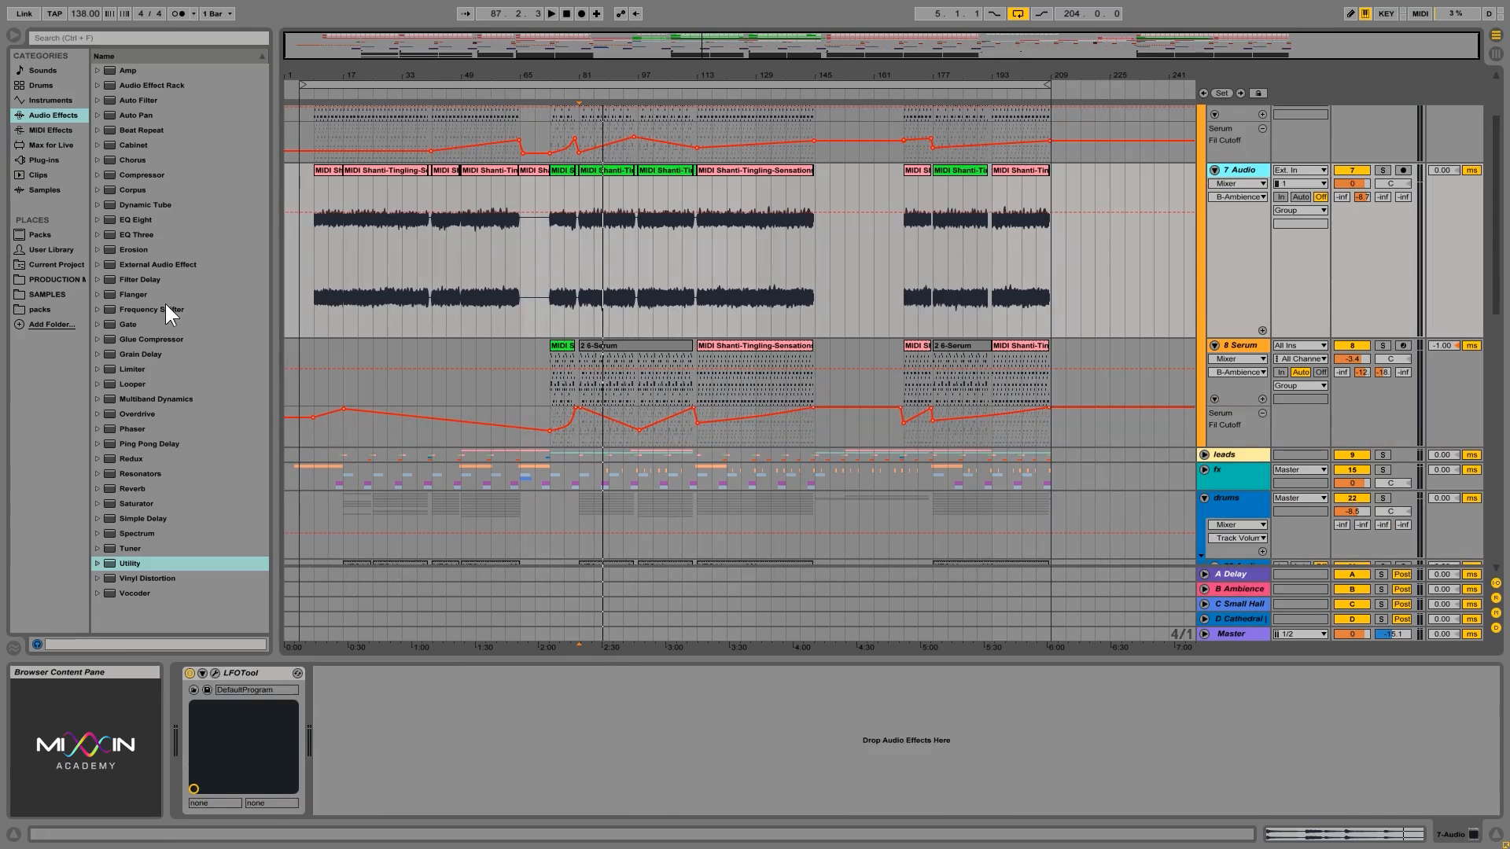
{"action": "left_click", "coordinate": [552, 267]}
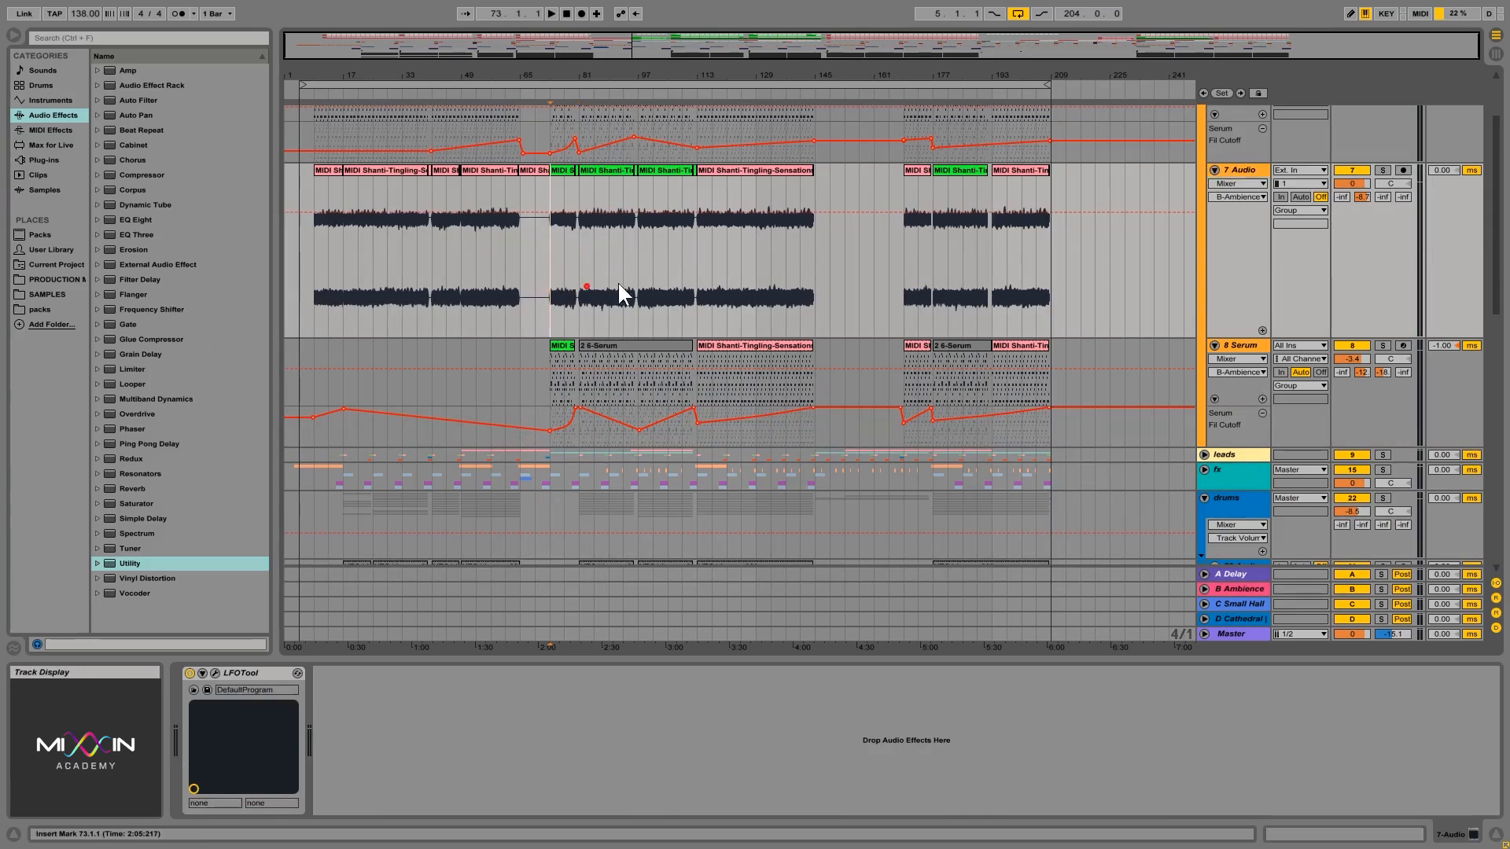
{"action": "scroll", "coordinate": [1144, 276], "scroll_direction": "down", "scroll_amount": 2}
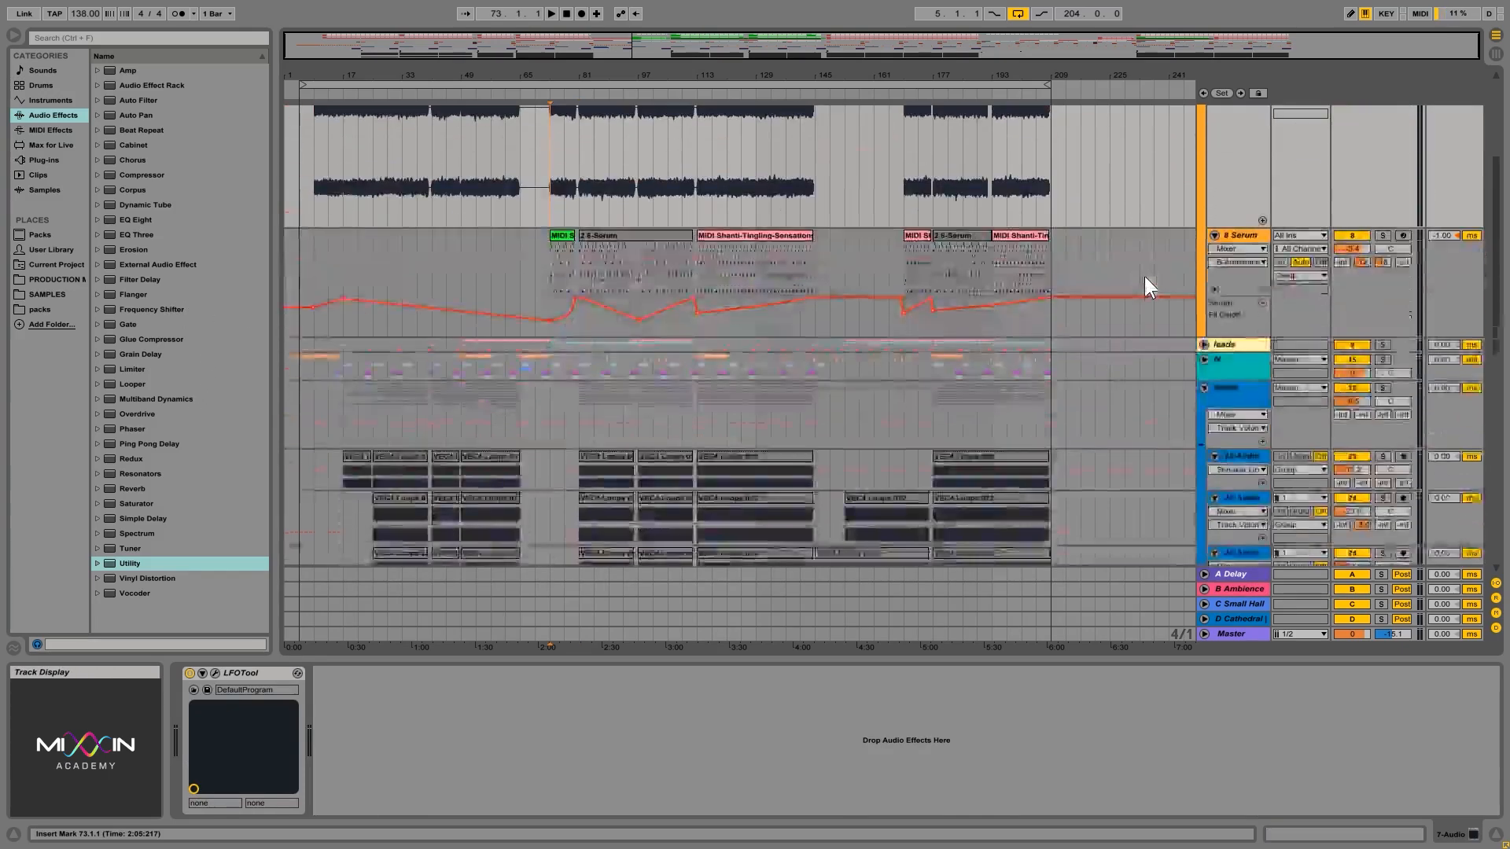
{"action": "scroll", "coordinate": [1144, 276], "scroll_direction": "up", "scroll_amount": 5}
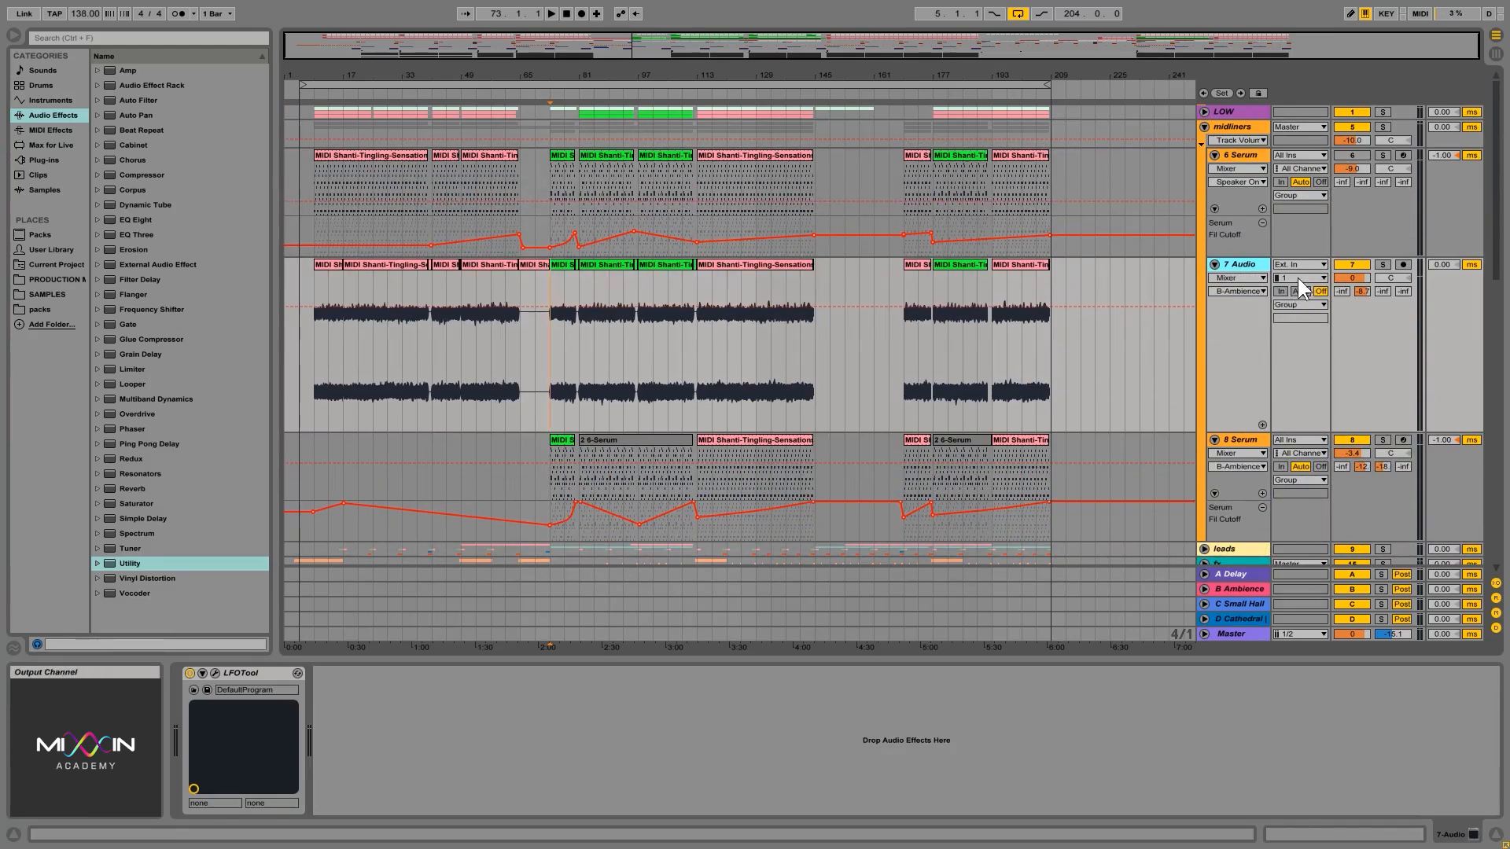
{"action": "left_click", "coordinate": [1233, 130]}
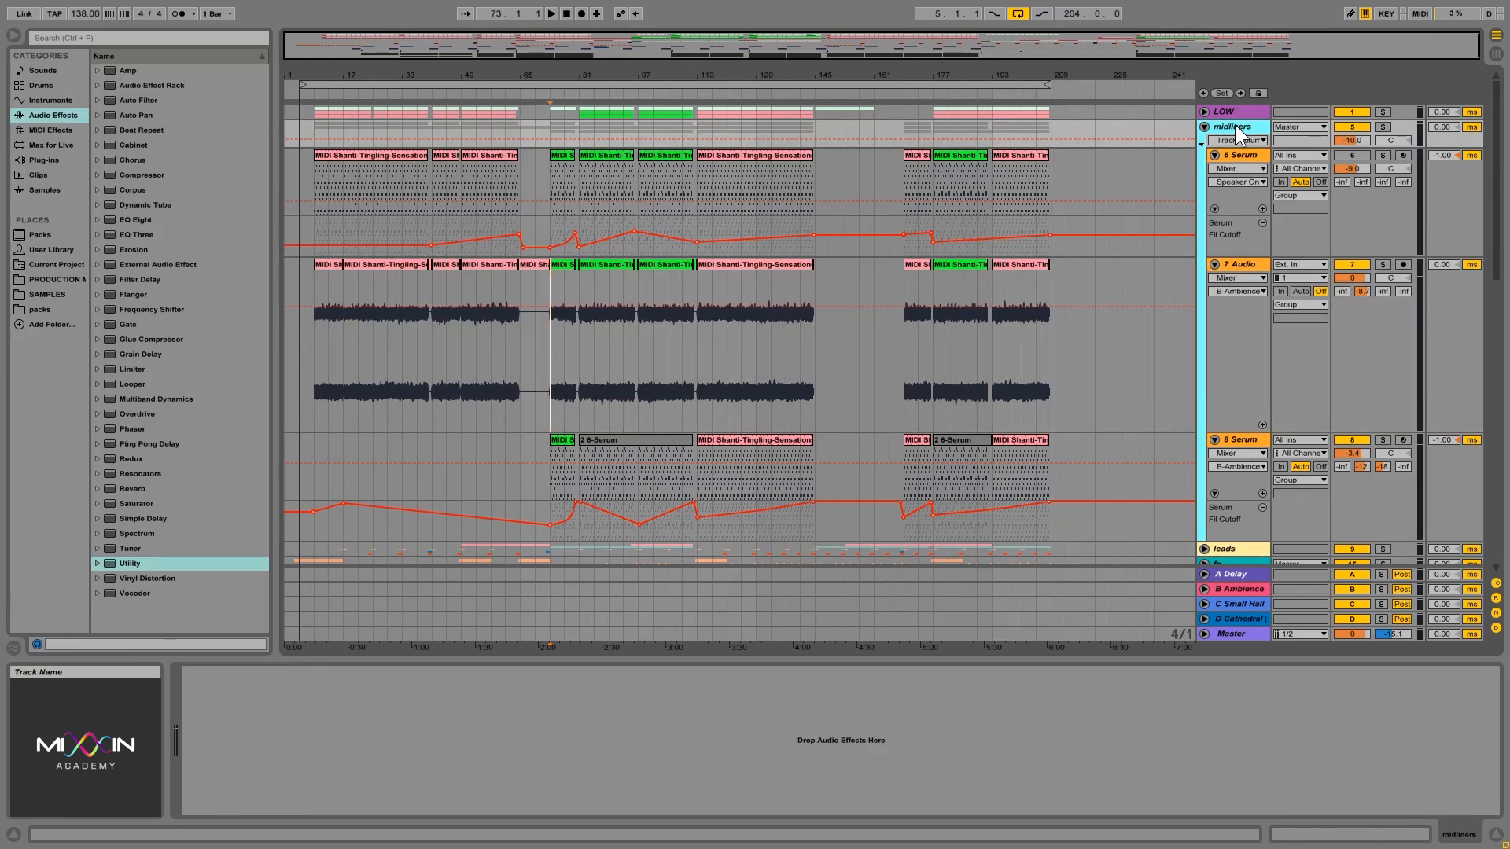
{"action": "left_click_drag", "start_coordinate": [1238, 148], "coordinate": [1236, 211]}
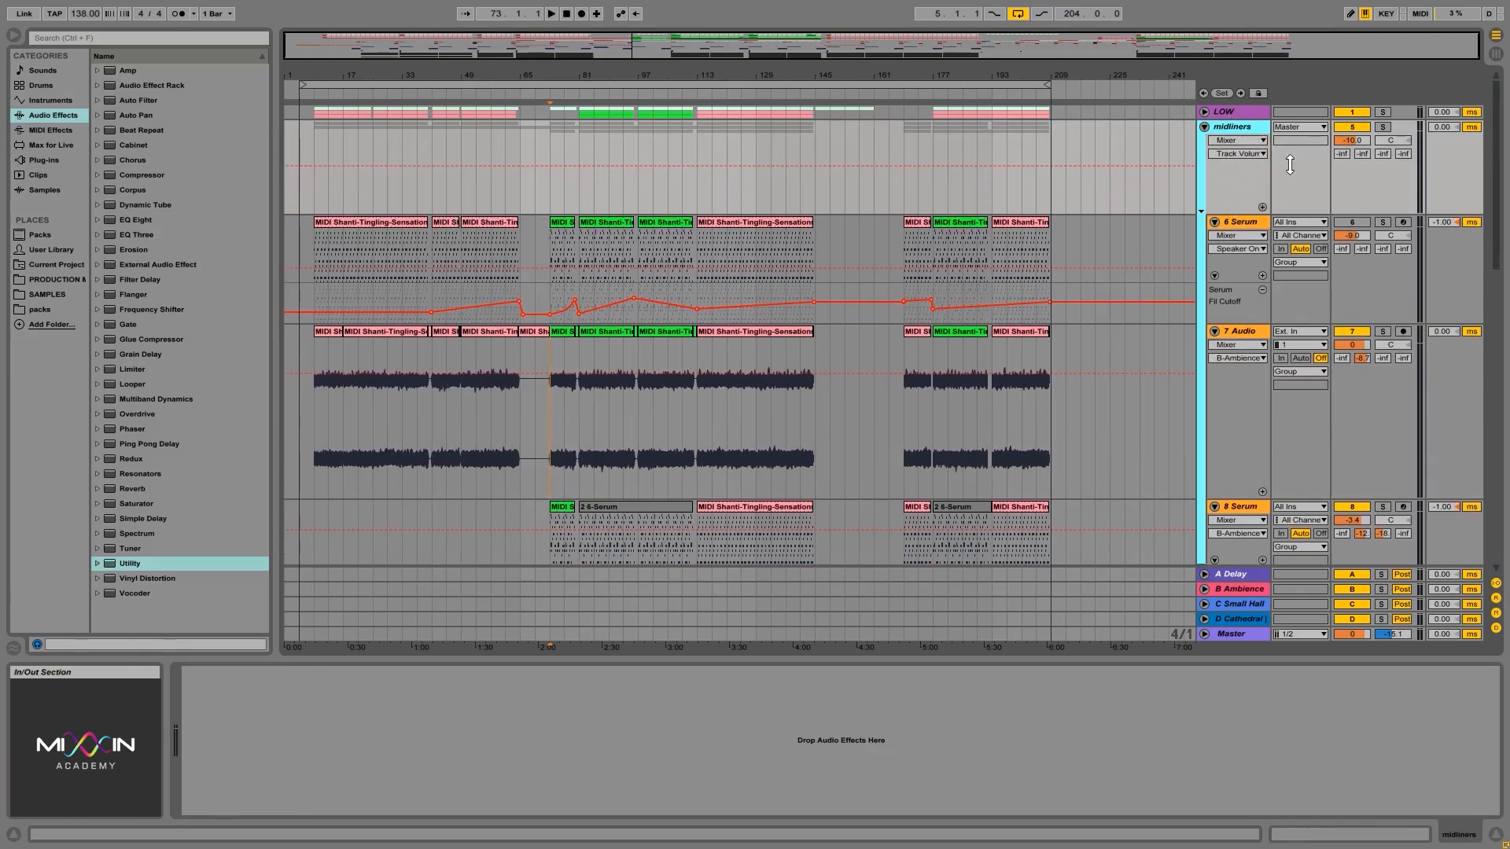
{"action": "left_click", "coordinate": [1232, 636]}
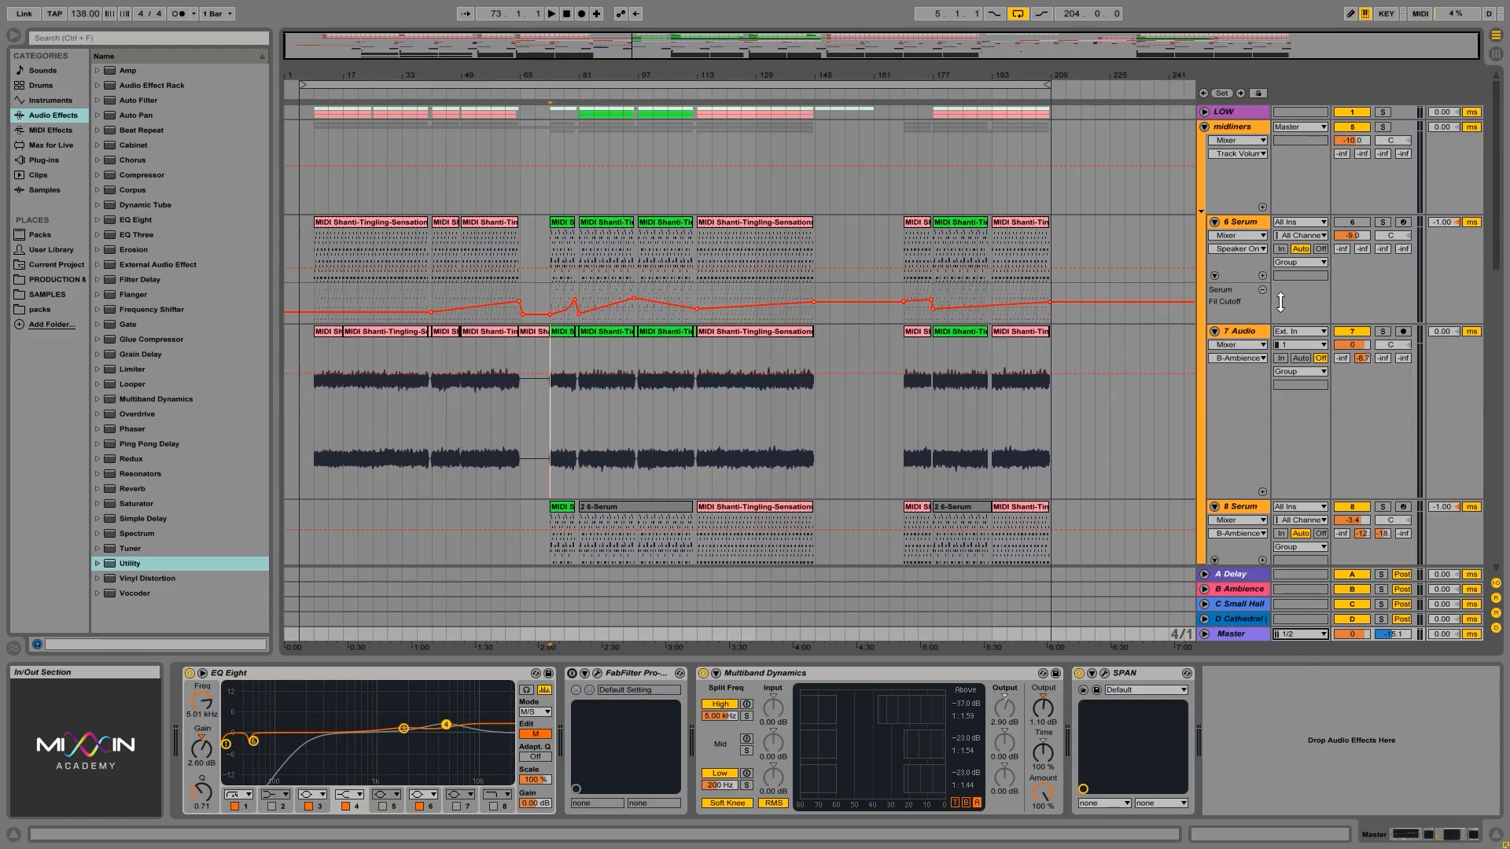
Trace the signal path from the 7 Audio track through the midliners group to the Master's effects.
{"action": "left_click", "coordinate": [1238, 332]}
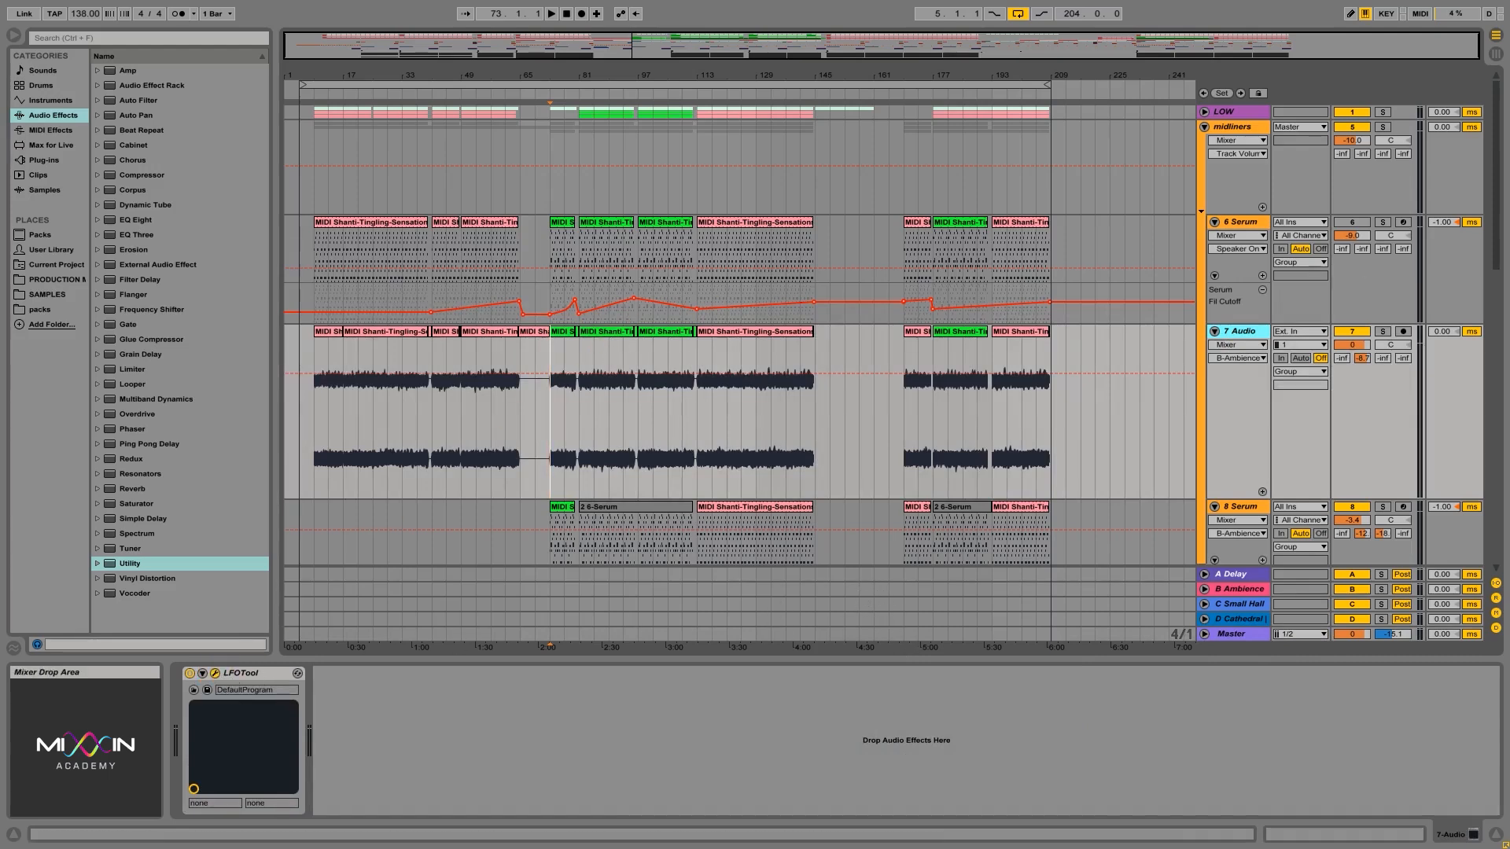
{"action": "left_click", "coordinate": [1377, 231]}
{"action": "left_click", "coordinate": [1238, 127]}
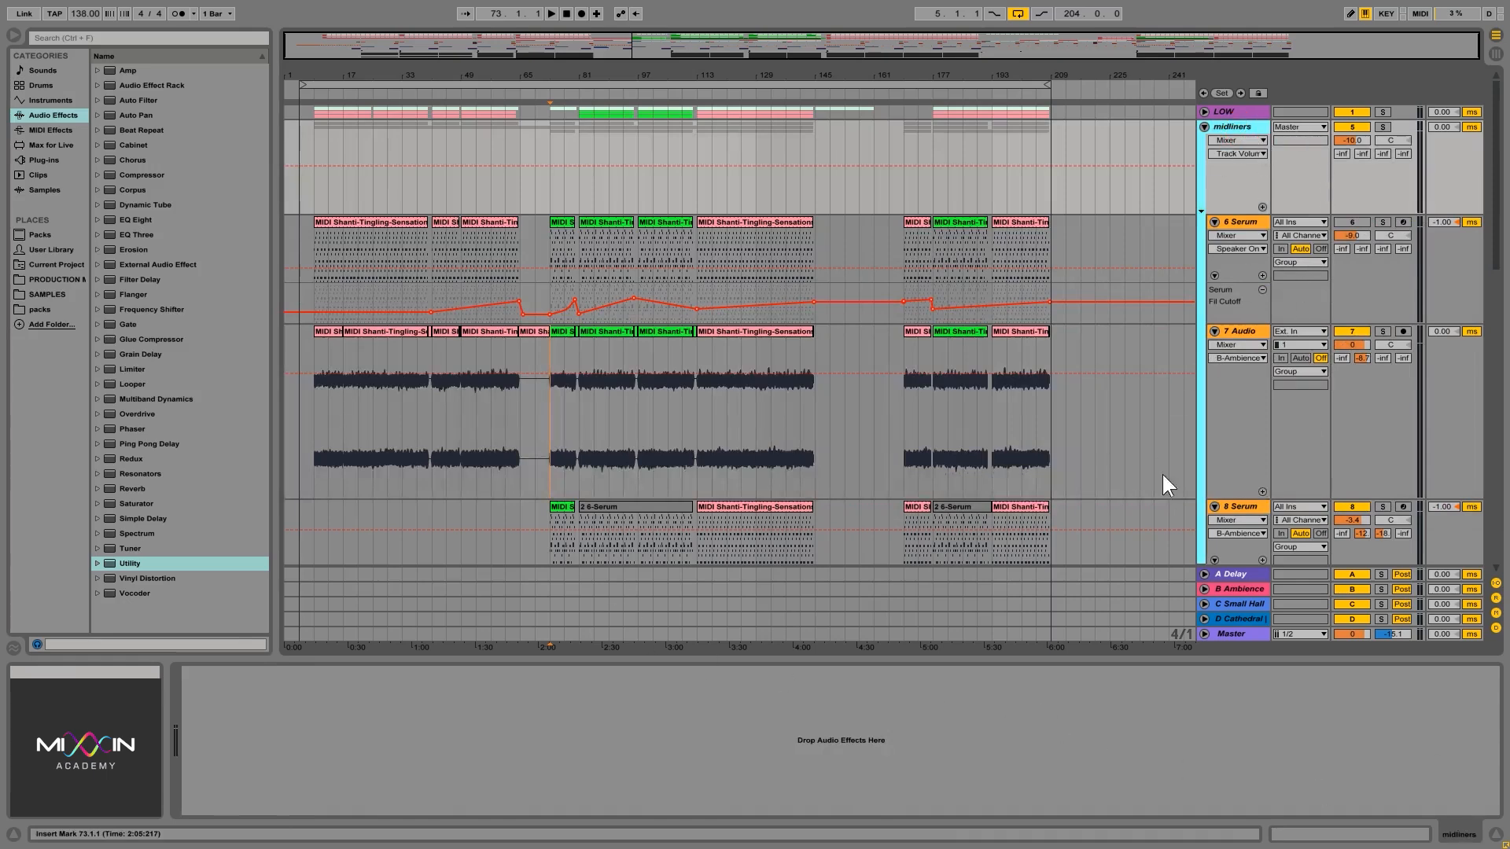
{"action": "left_click", "coordinate": [1241, 632]}
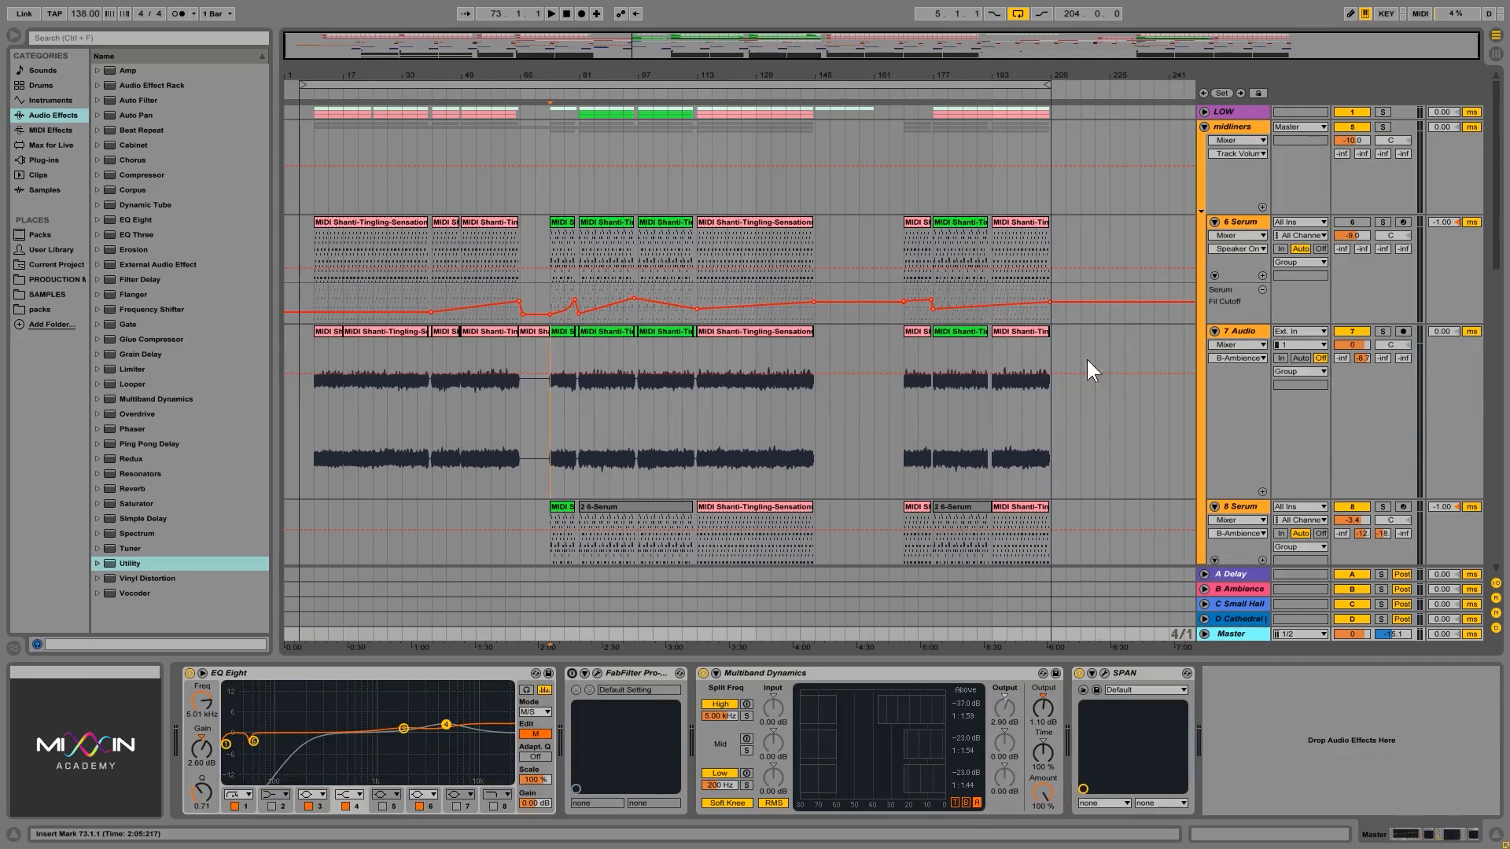
Add an EQ Eight after LFOTool on the 7 Audio track and compare the order of the two devices.
{"action": "left_click", "coordinate": [1245, 331]}
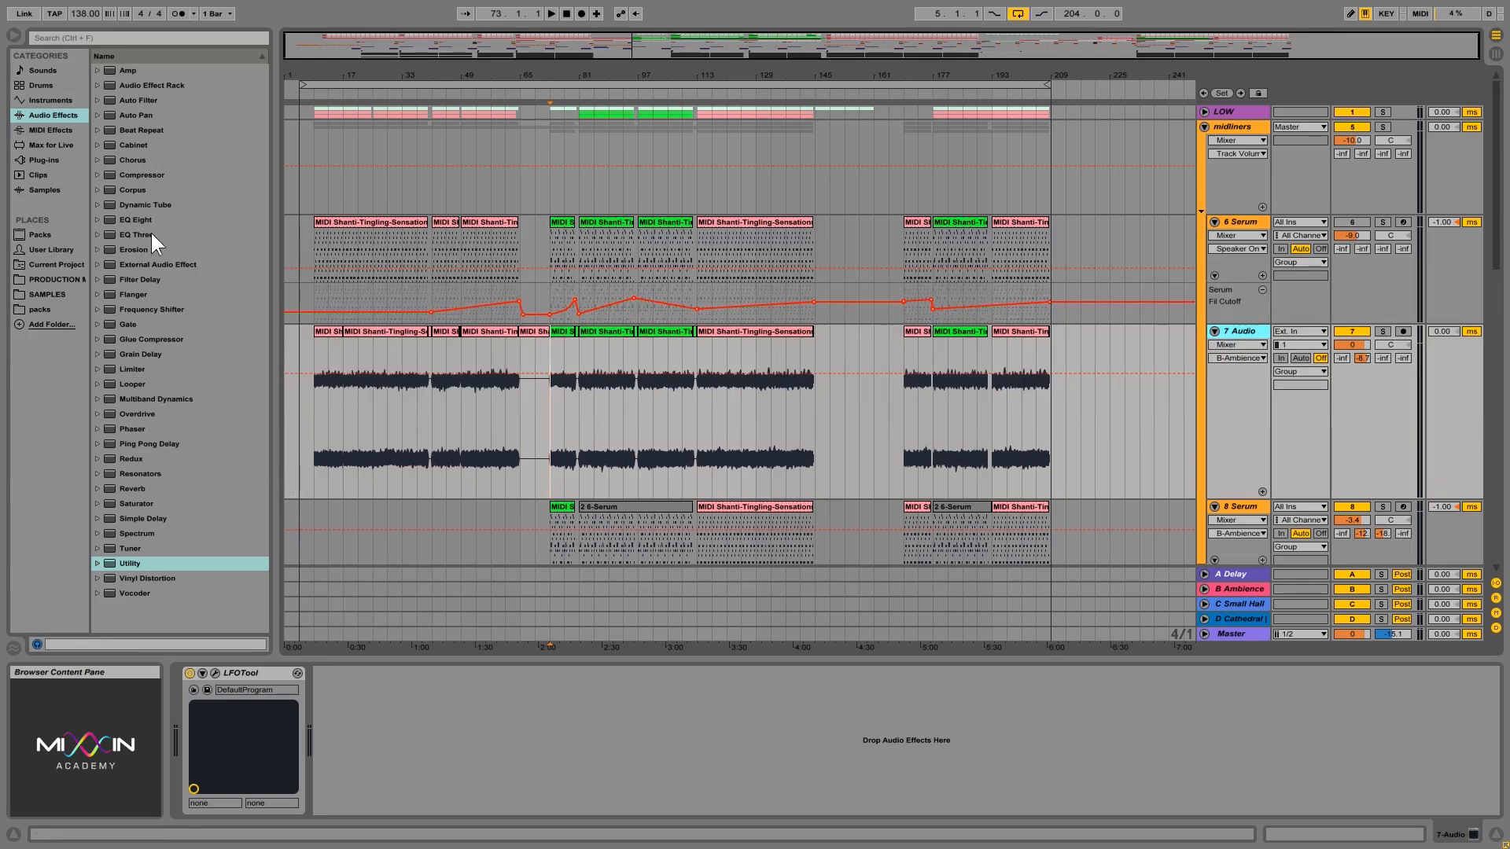
{"action": "left_click_drag", "start_coordinate": [144, 224], "coordinate": [293, 729]}
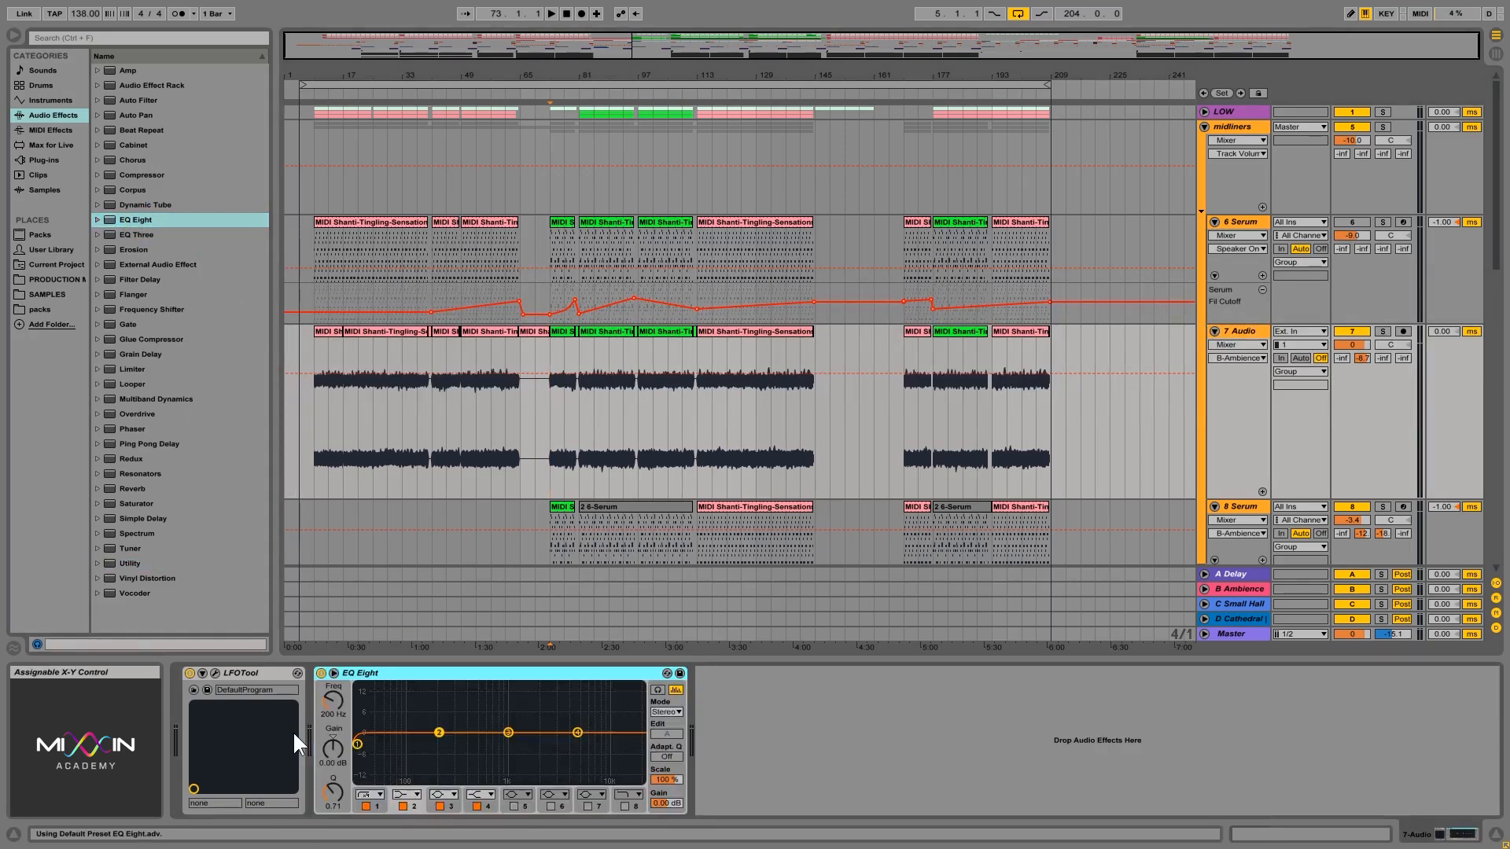
{"action": "left_click", "coordinate": [239, 672]}
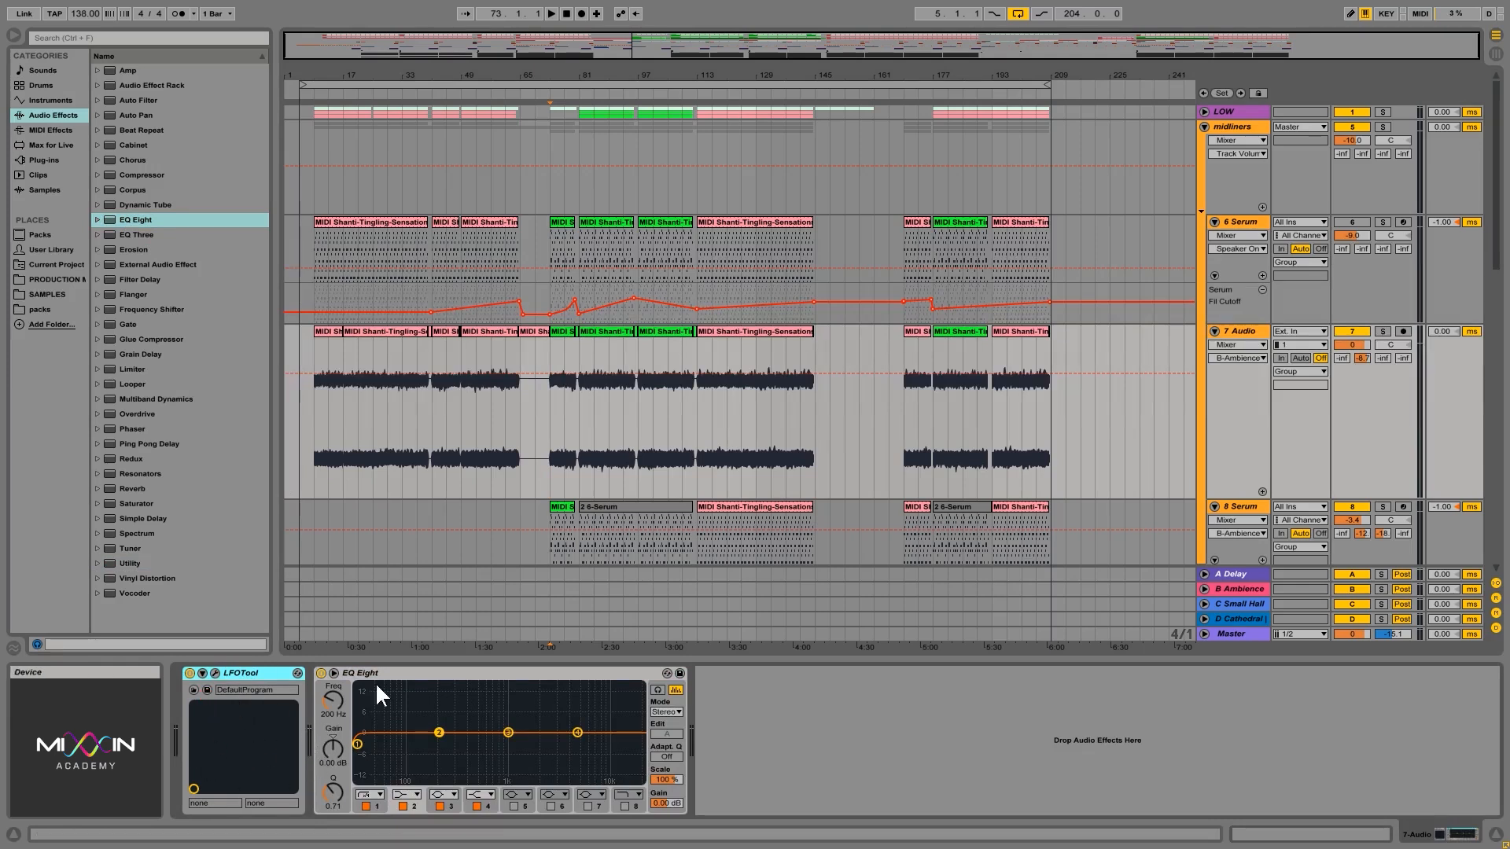
{"action": "left_click", "coordinate": [421, 673]}
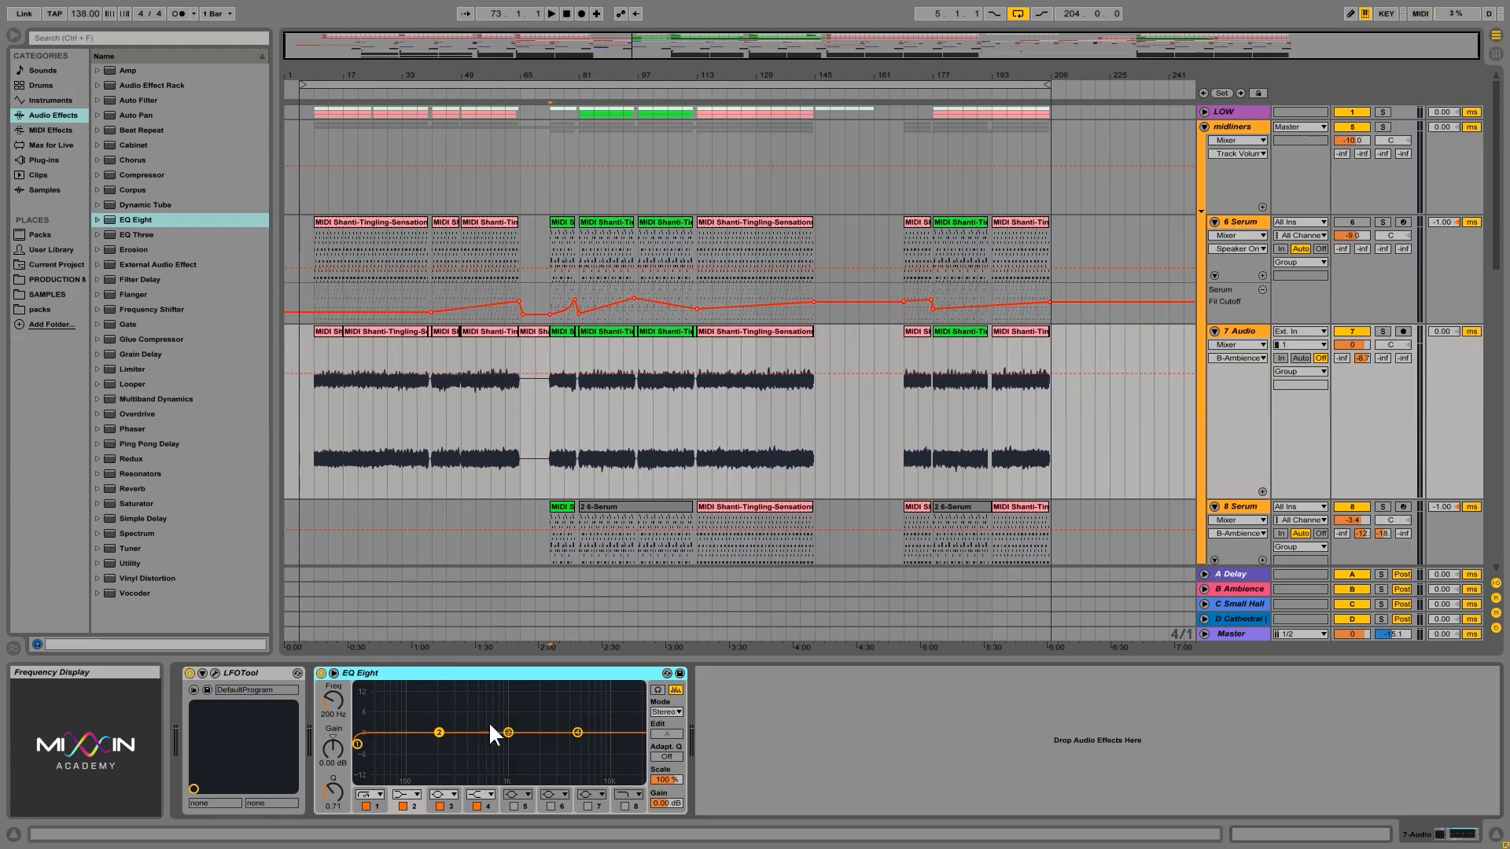
Add an Overdrive to the 7 Audio track and move it between LFOTool and EQ Eight.
{"action": "left_click_drag", "start_coordinate": [127, 415], "coordinate": [800, 700]}
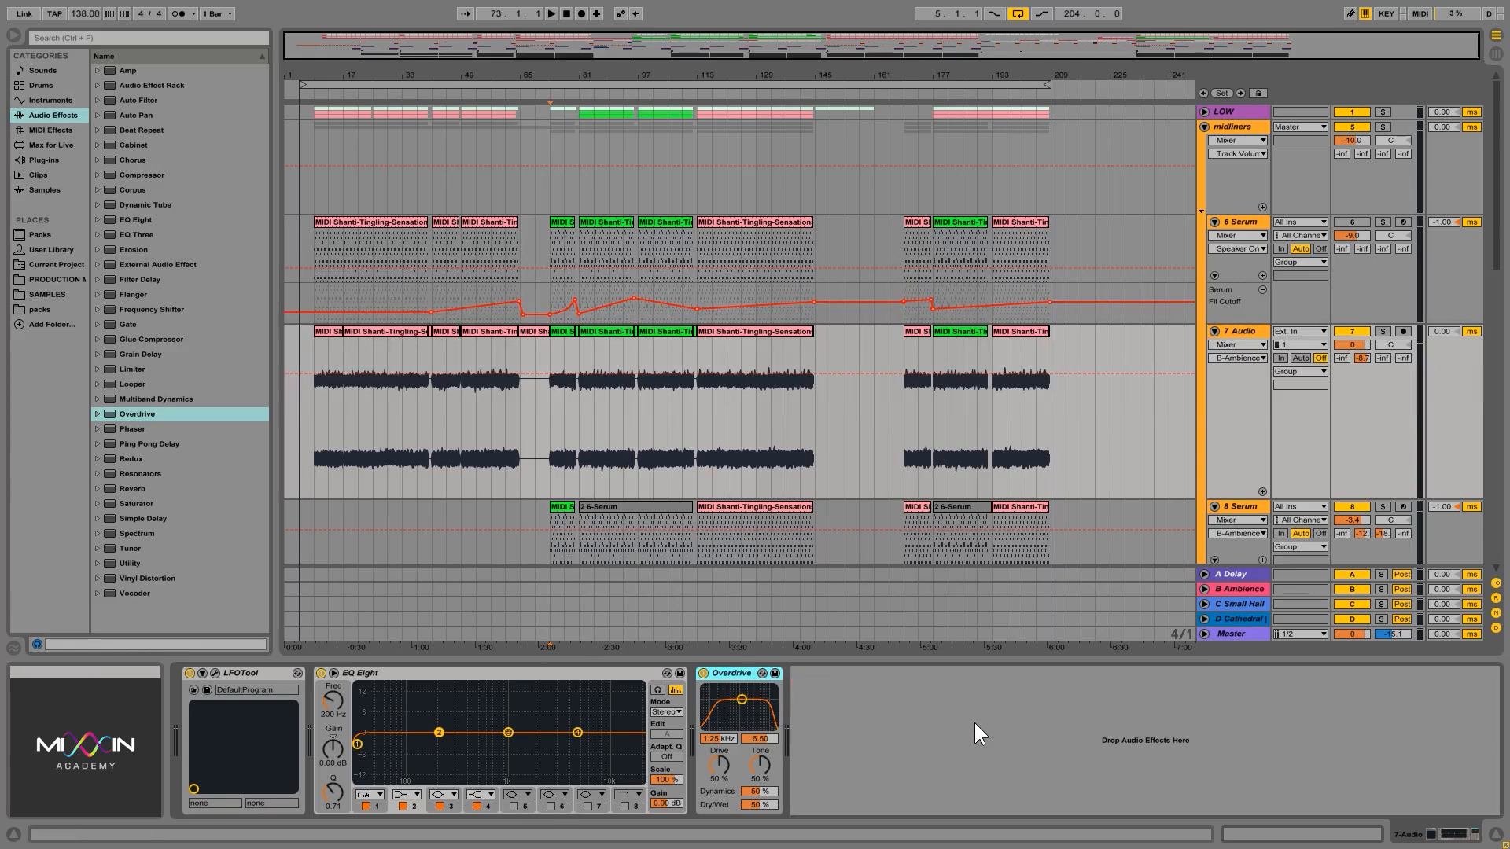
{"action": "left_click_drag", "start_coordinate": [738, 674], "coordinate": [298, 686]}
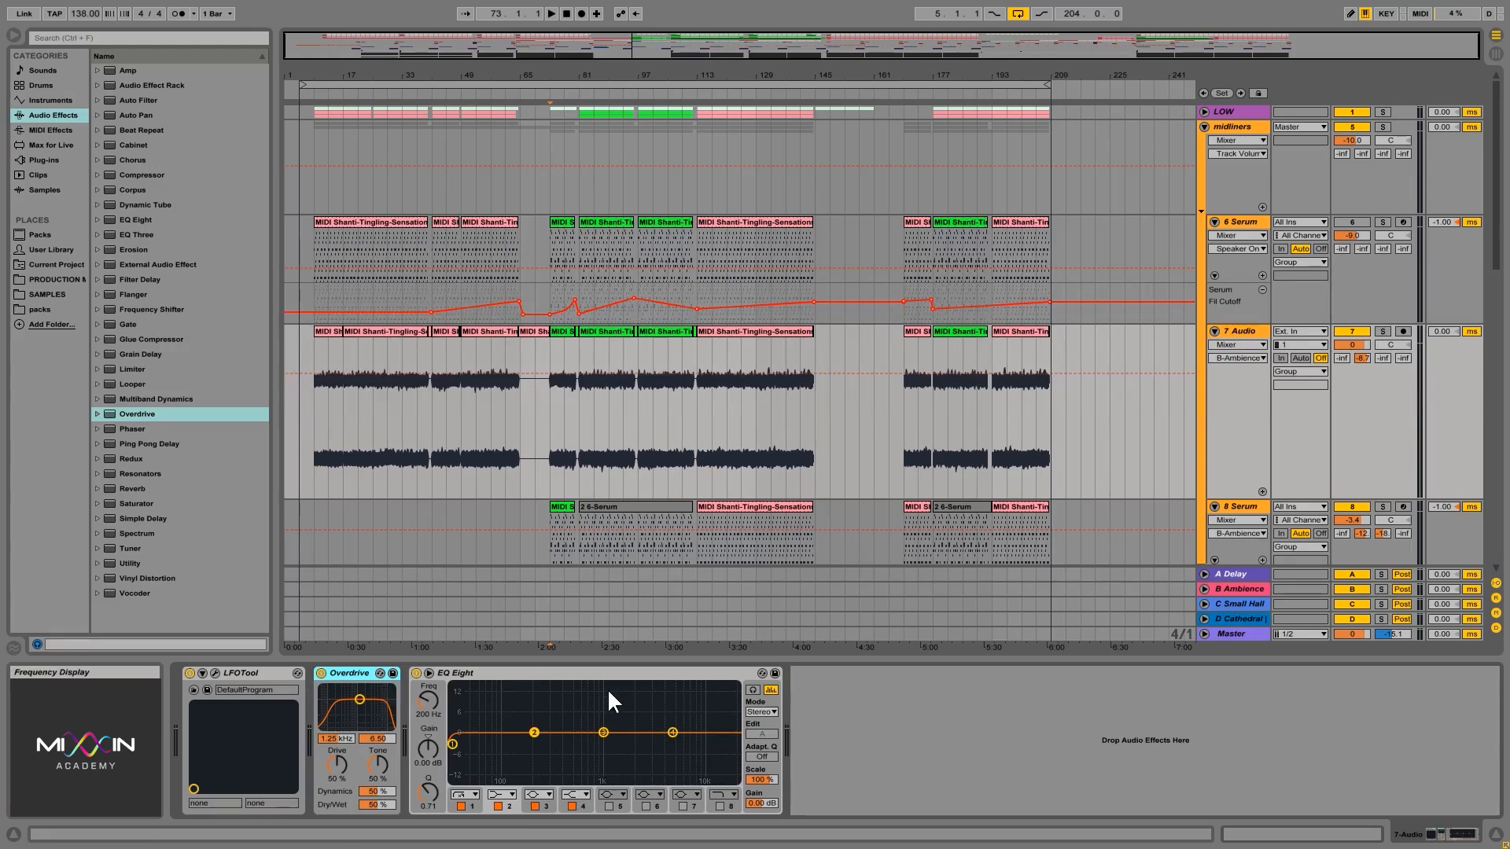
{"action": "left_click", "coordinate": [497, 672]}
{"action": "left_click", "coordinate": [351, 671]}
{"action": "left_click", "coordinate": [462, 674]}
{"action": "left_click", "coordinate": [470, 673]}
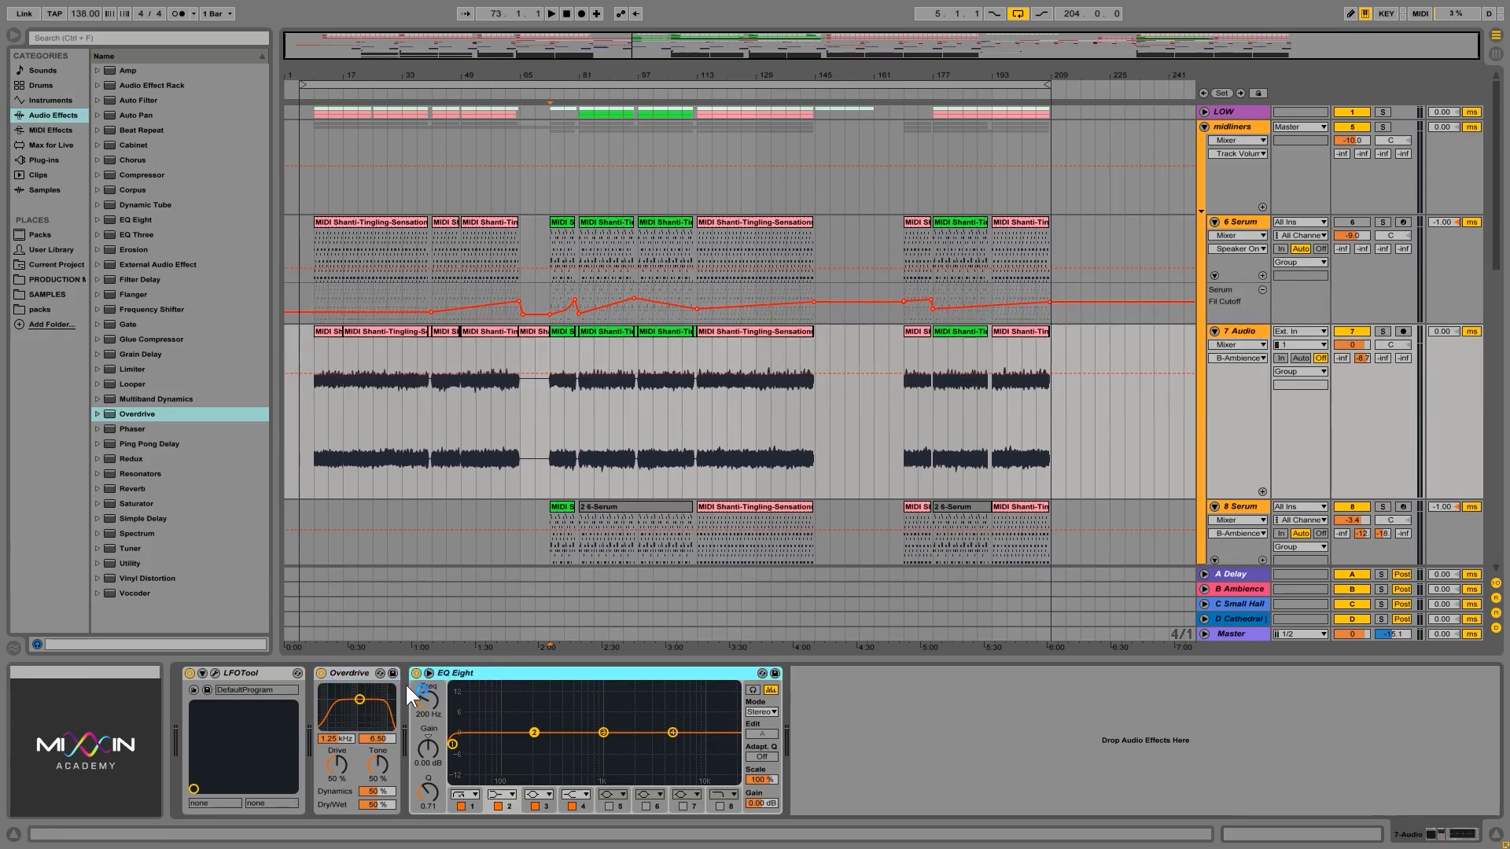
{"action": "left_click", "coordinate": [1236, 425]}
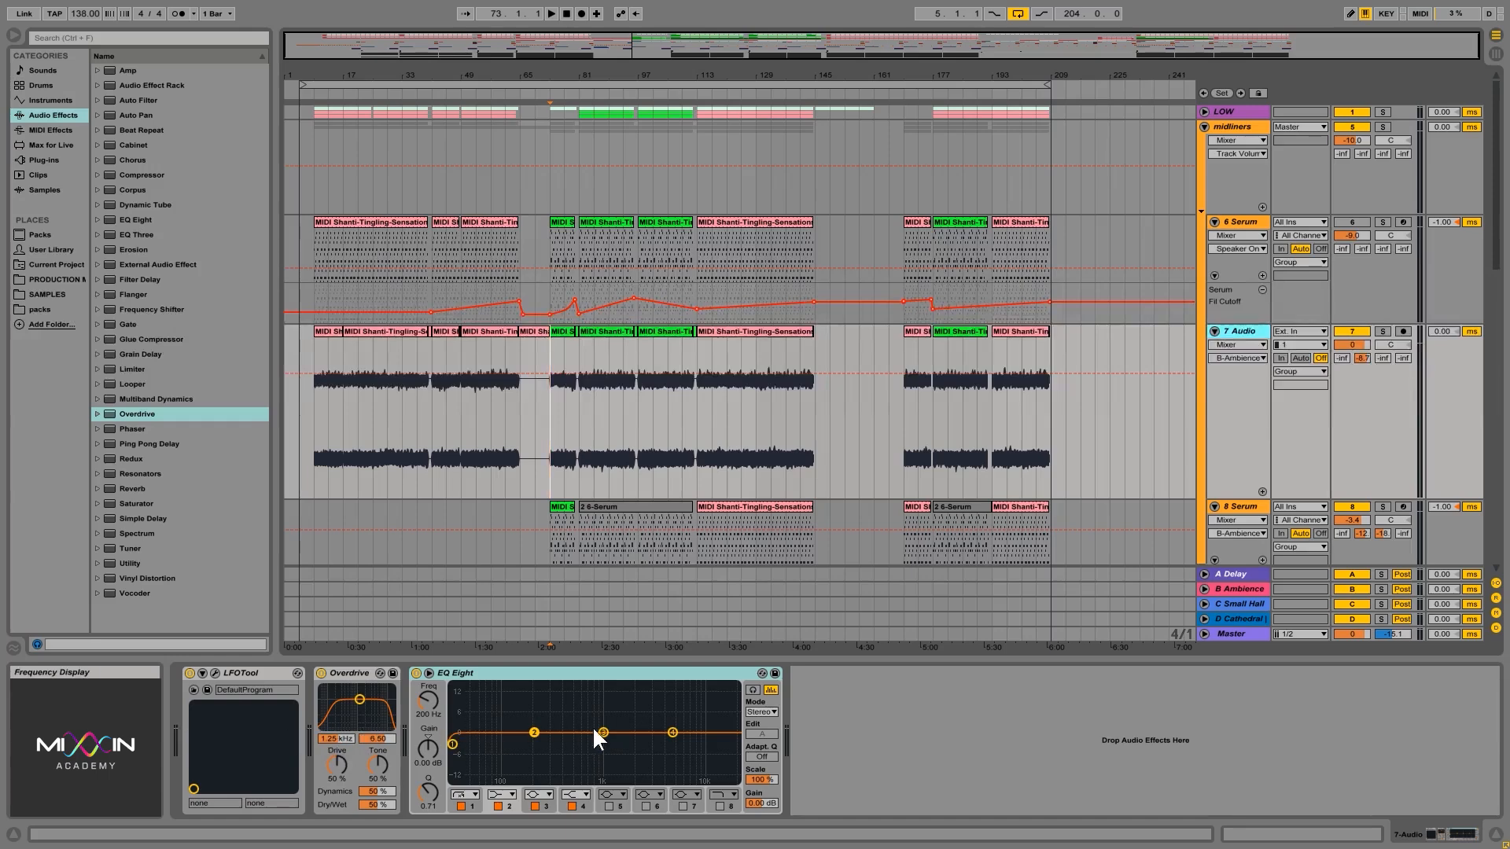
{"action": "left_click", "coordinate": [1242, 131]}
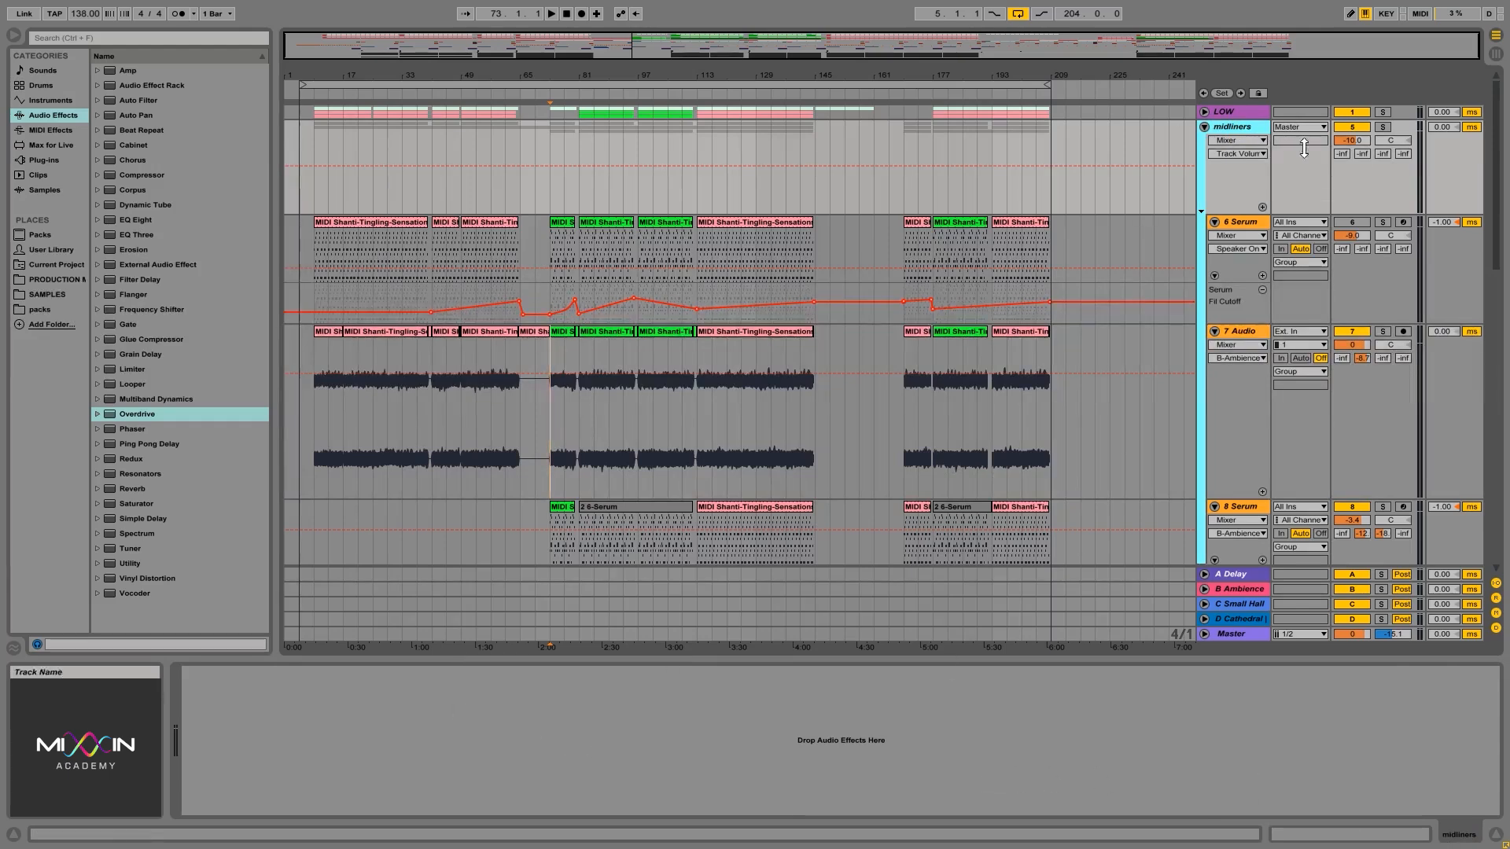
{"action": "left_click", "coordinate": [1236, 634]}
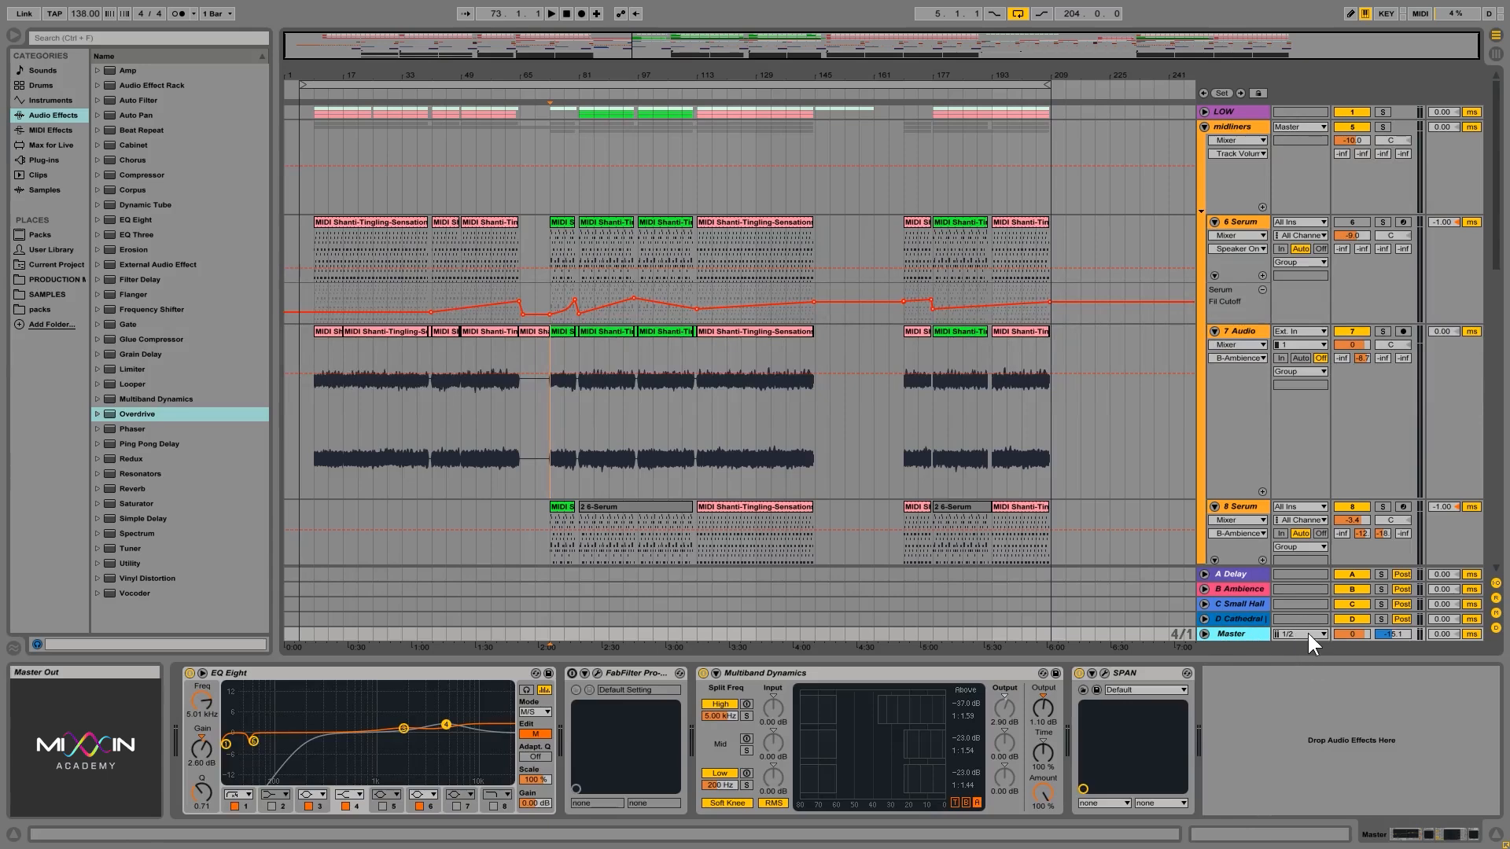
Compare the 7 Audio track's insert devices with the B Ambience return's chain, and select its Ambience reverb.
{"action": "left_click", "coordinate": [1237, 590]}
{"action": "left_click", "coordinate": [1250, 329]}
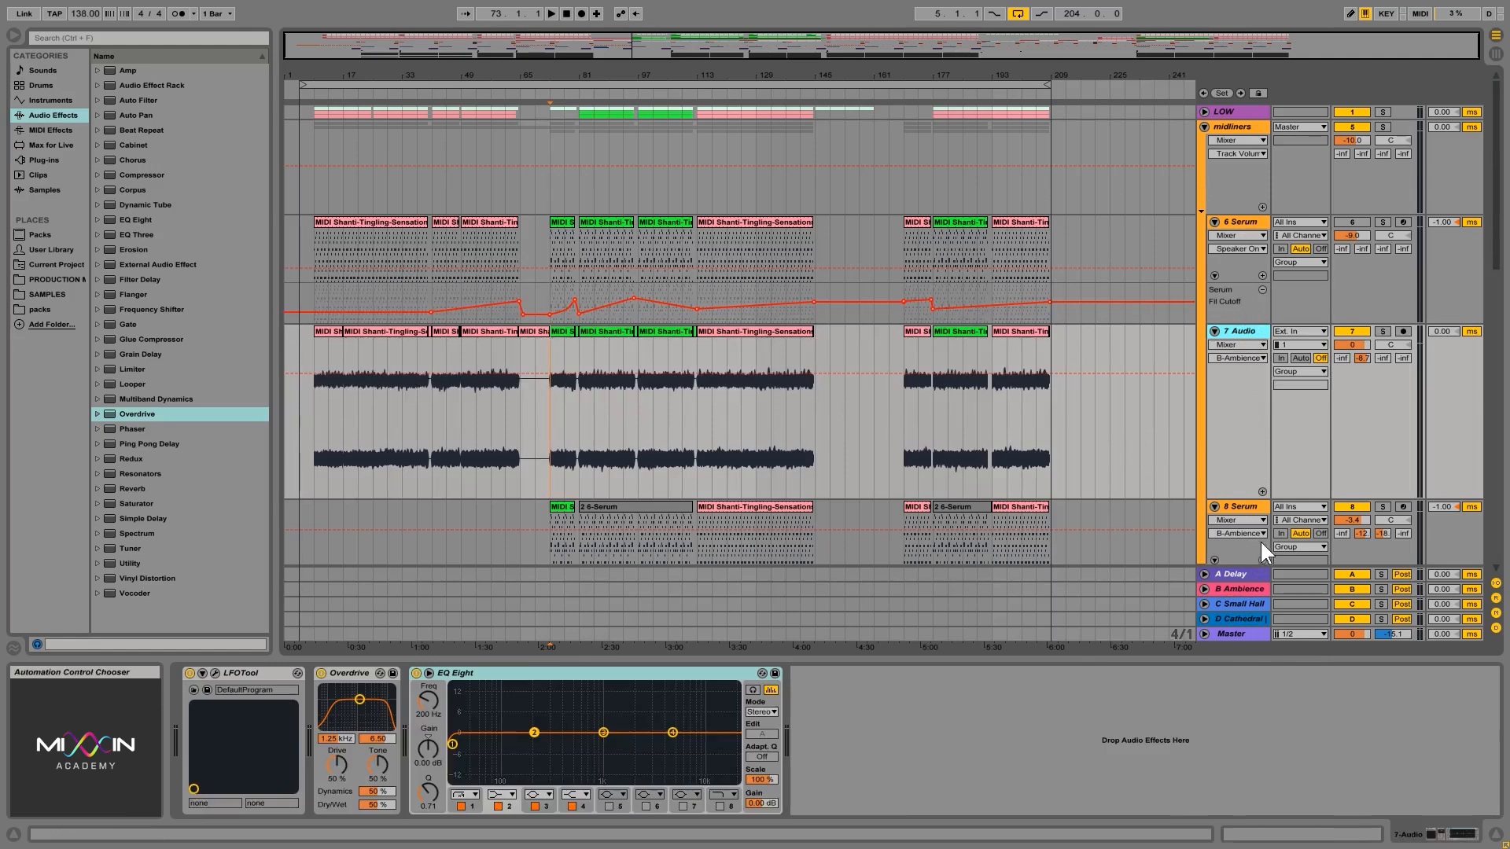
{"action": "left_click", "coordinate": [1235, 589]}
{"action": "left_click", "coordinate": [1107, 329]}
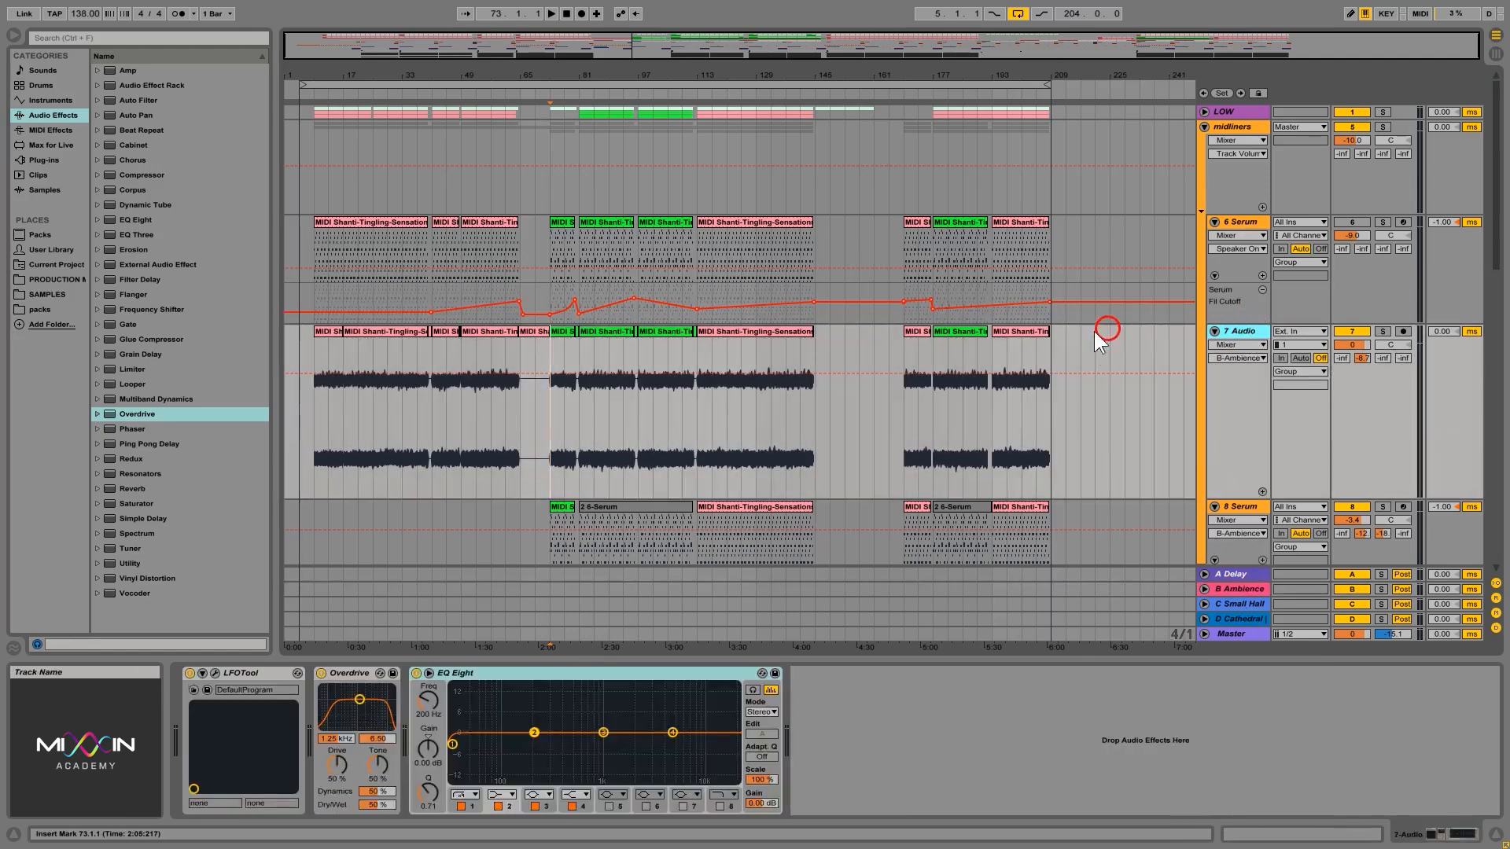
{"action": "left_click", "coordinate": [1250, 589]}
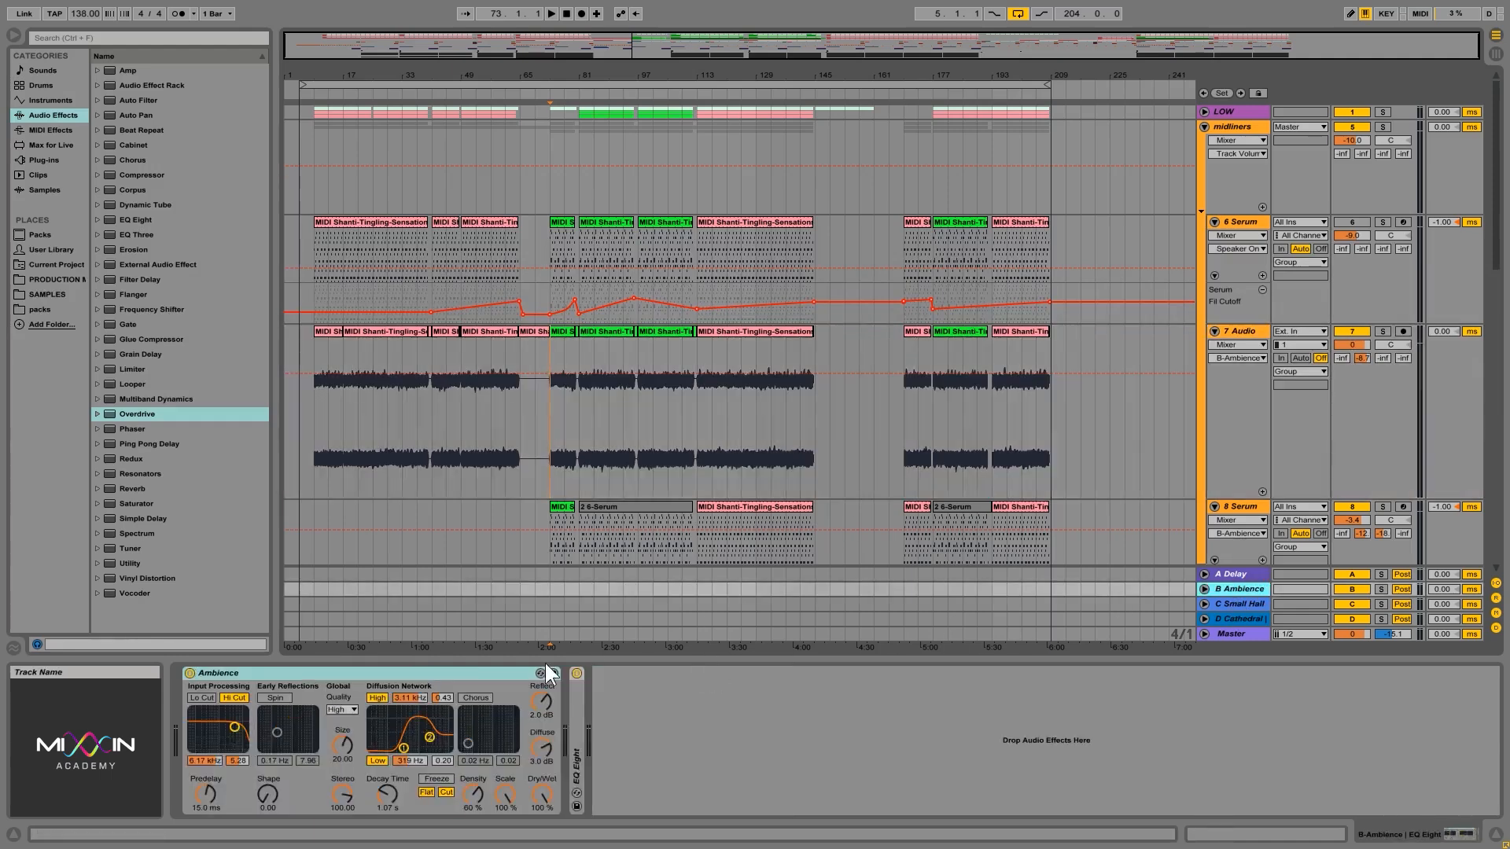
{"action": "left_click", "coordinate": [395, 671]}
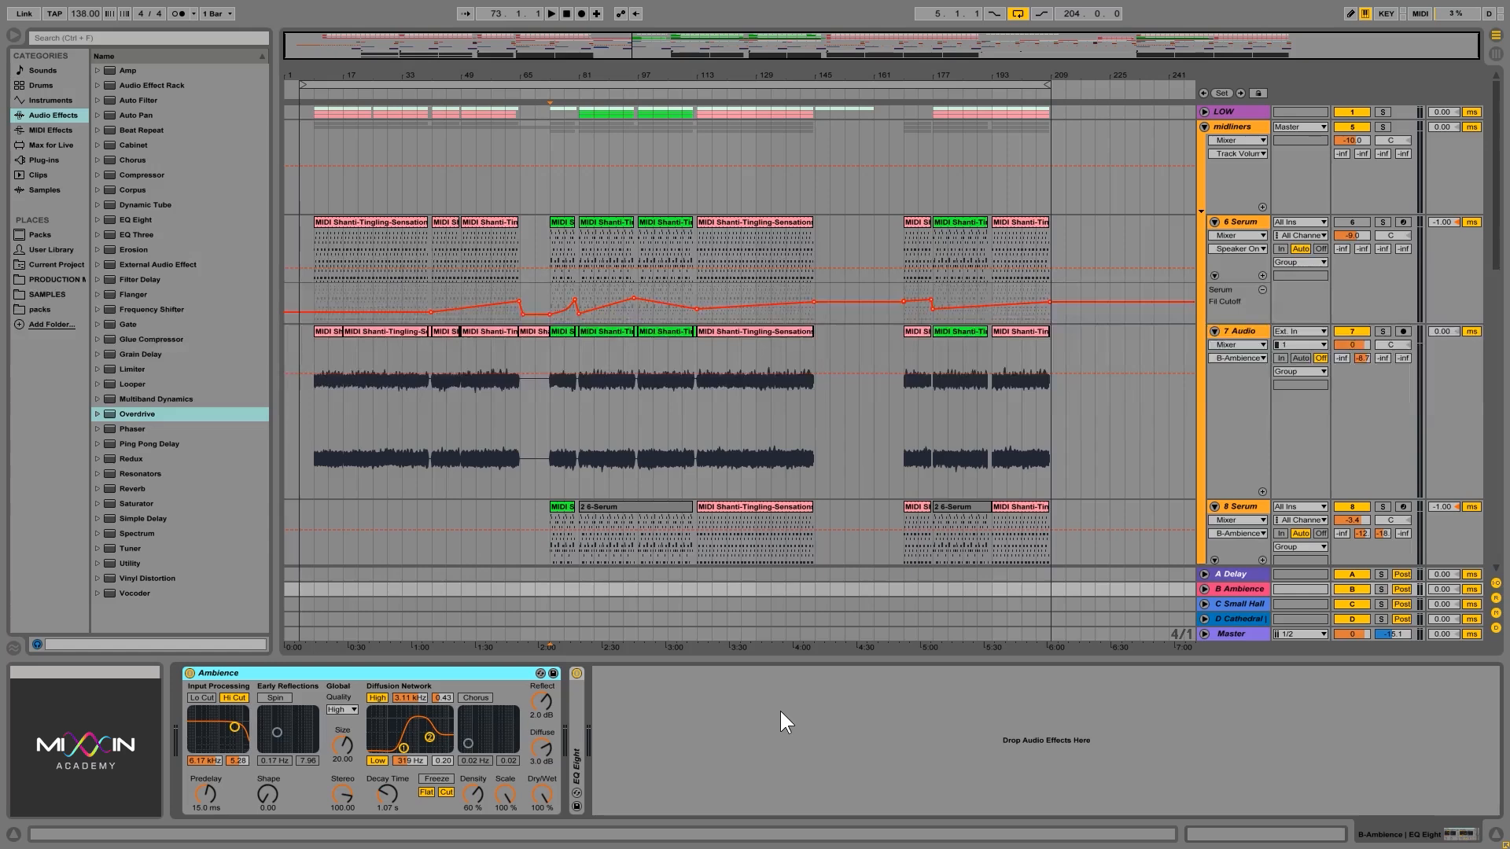
Examine the device chains of the Ambience, Small Hall and Cathedral reverb returns, ending with the A Delay return.
{"action": "left_click", "coordinate": [1244, 595]}
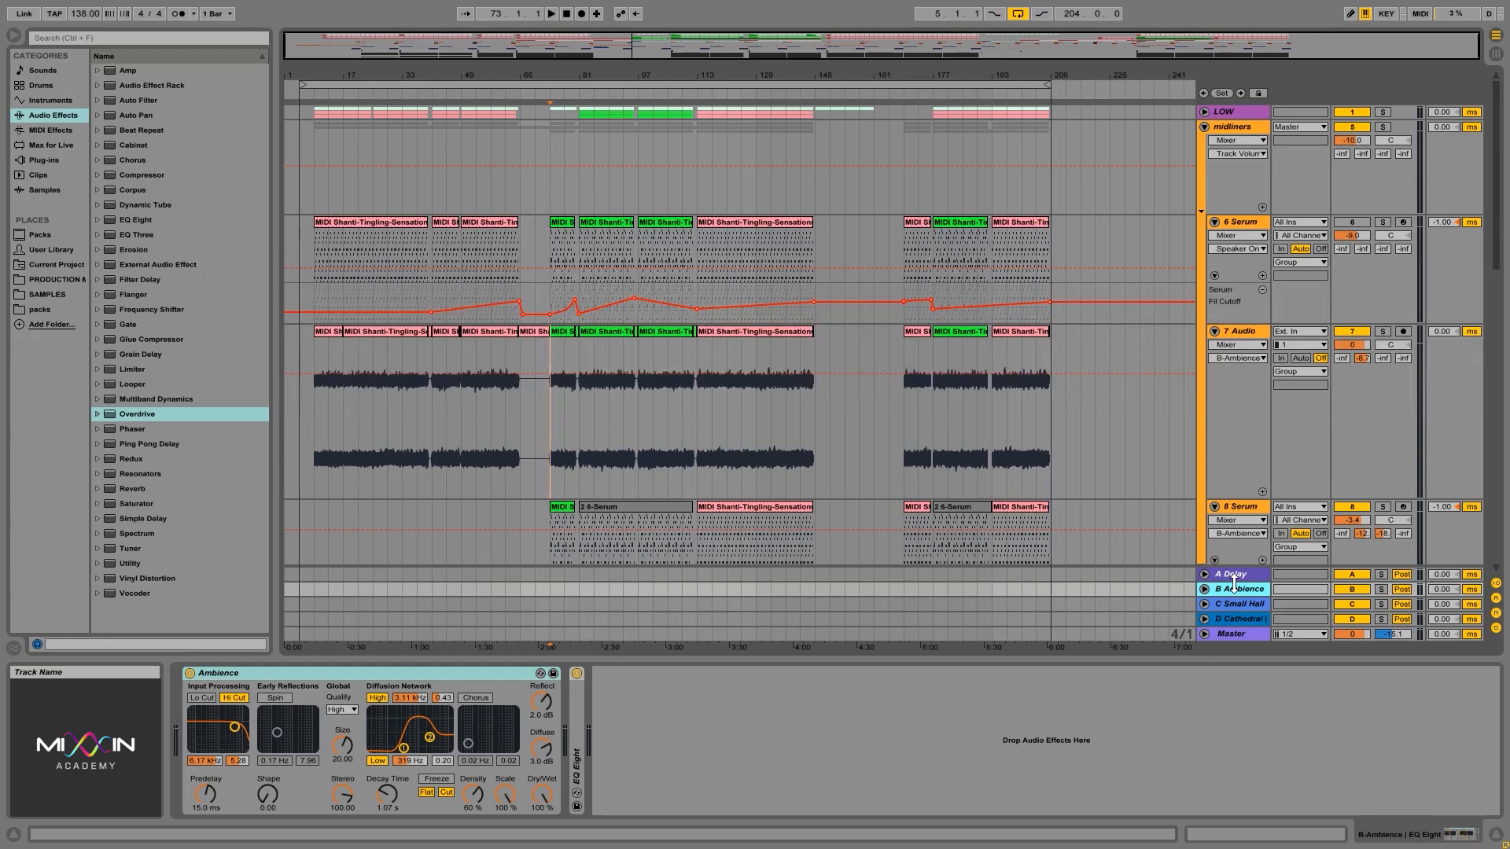
{"action": "left_click", "coordinate": [1233, 603]}
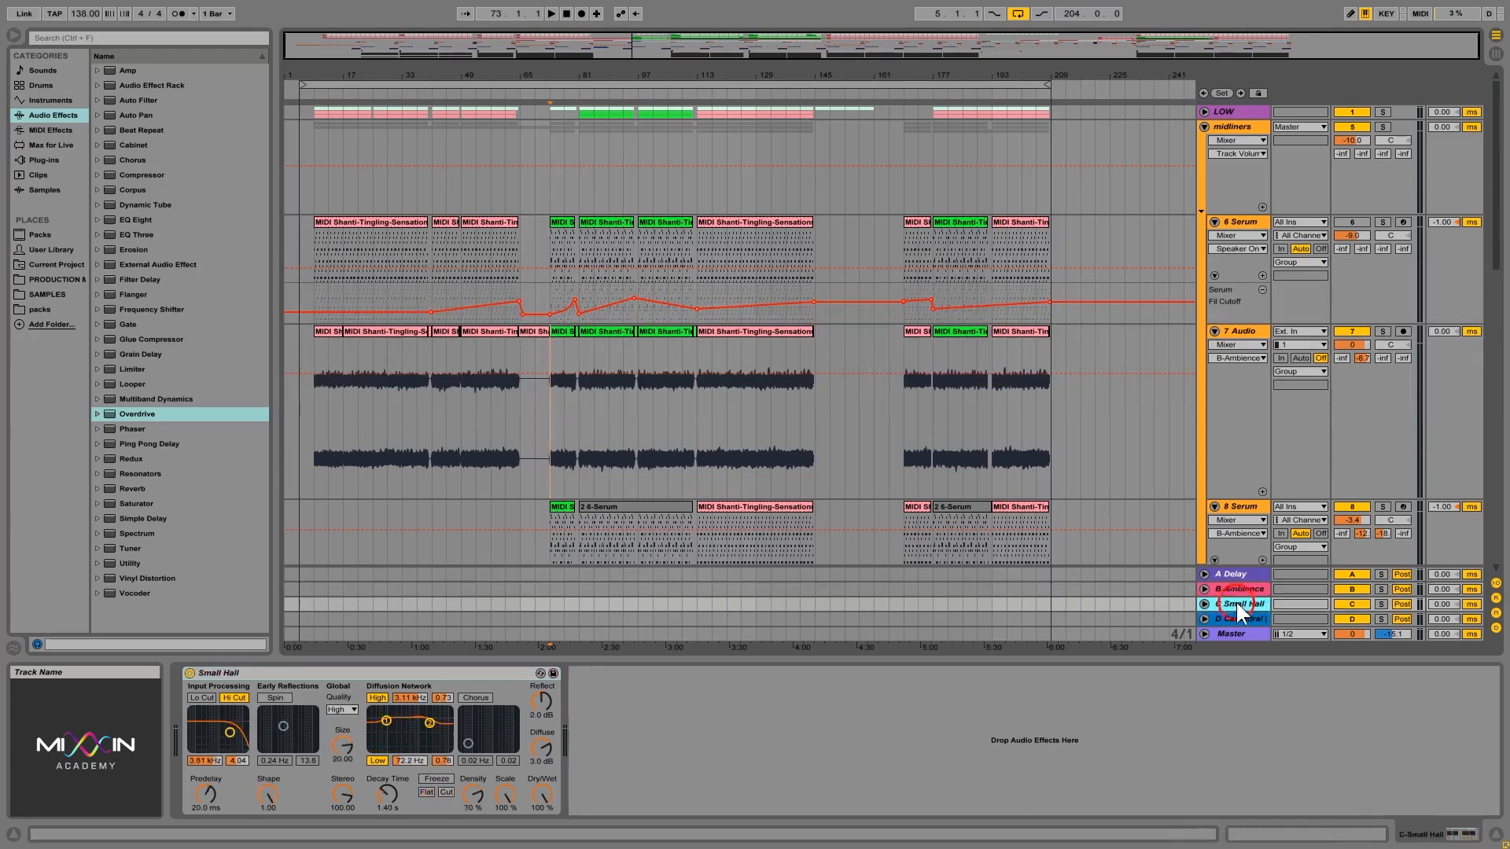
{"action": "left_click", "coordinate": [1233, 619]}
{"action": "left_click", "coordinate": [1234, 589]}
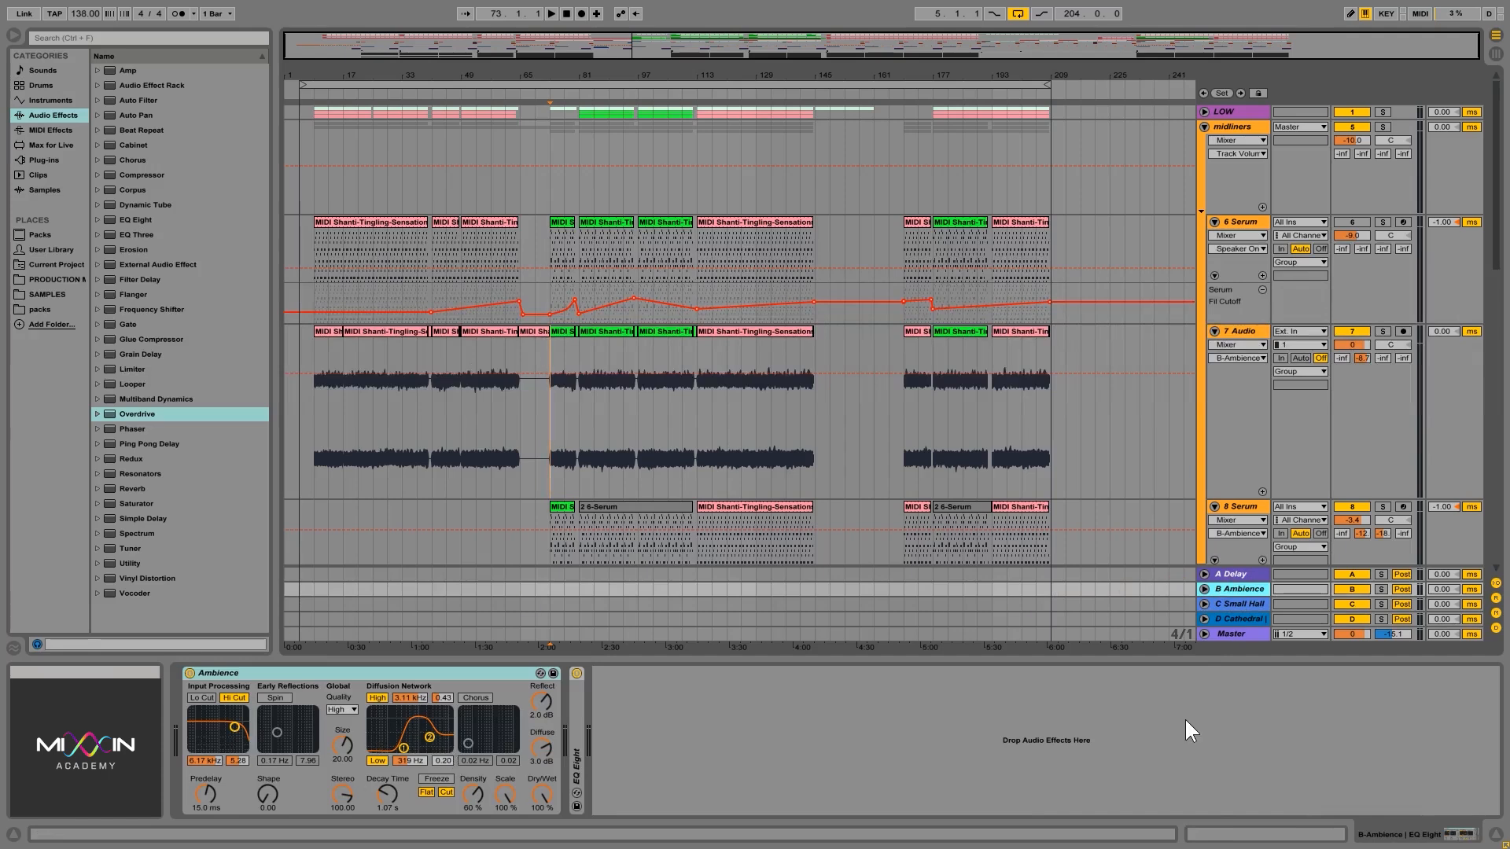
{"action": "left_click", "coordinate": [1230, 604]}
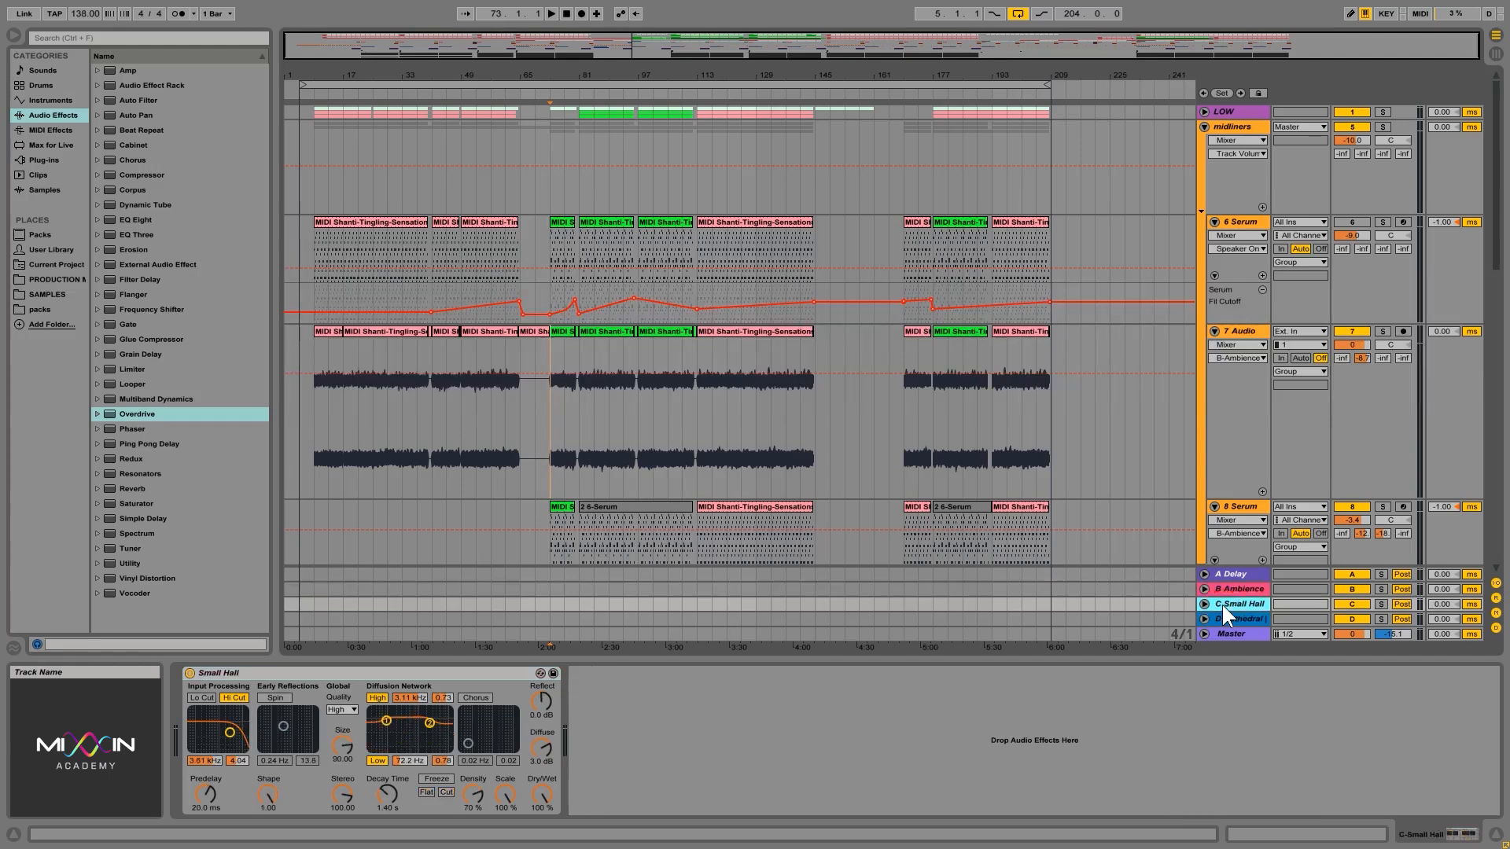
{"action": "left_click", "coordinate": [1234, 617]}
{"action": "left_click", "coordinate": [1235, 604]}
{"action": "left_click", "coordinate": [1235, 589]}
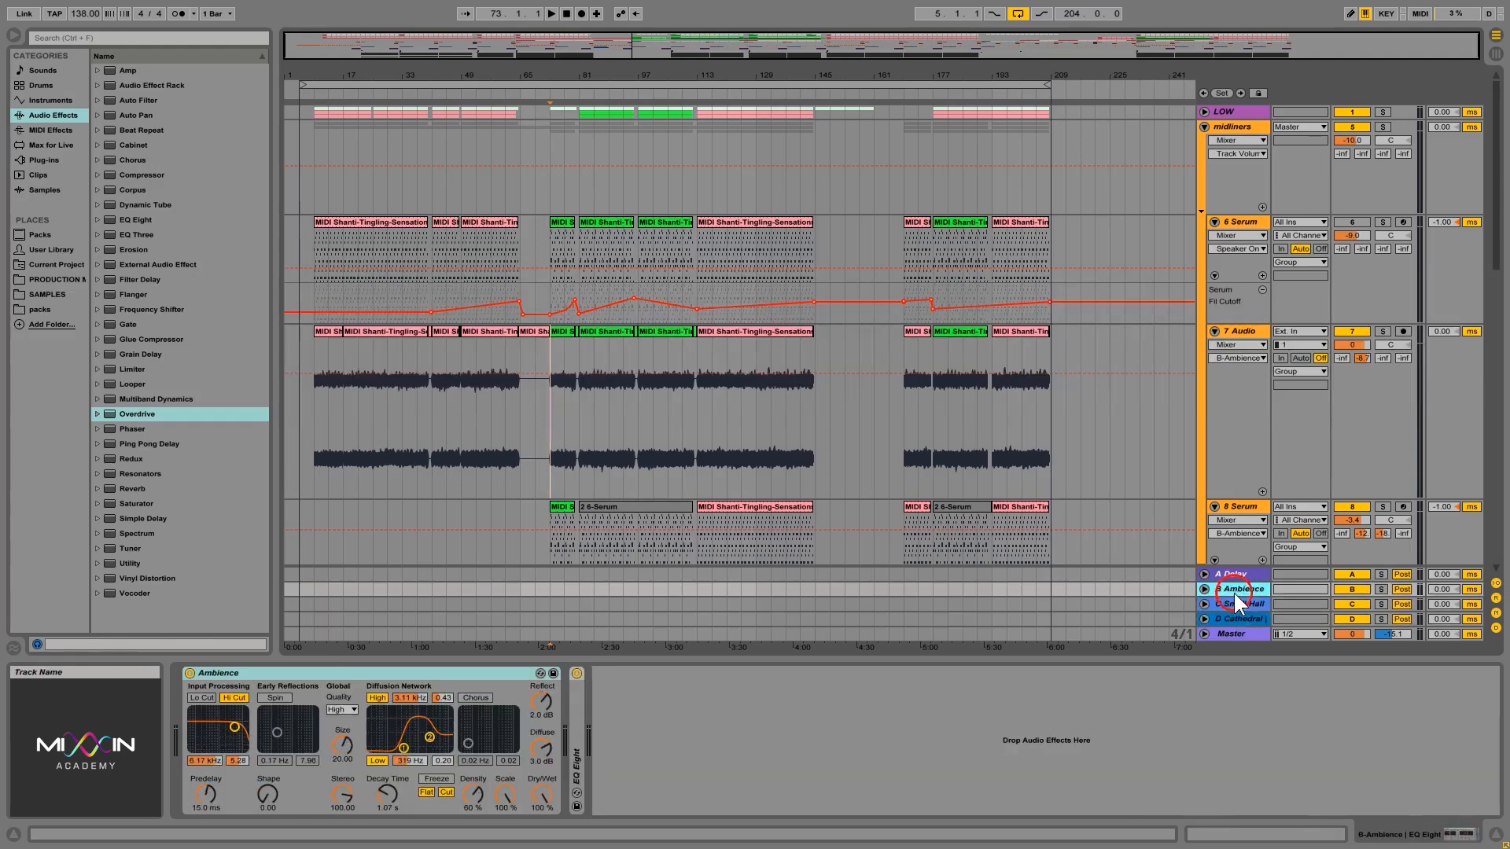
{"action": "left_click", "coordinate": [1239, 575]}
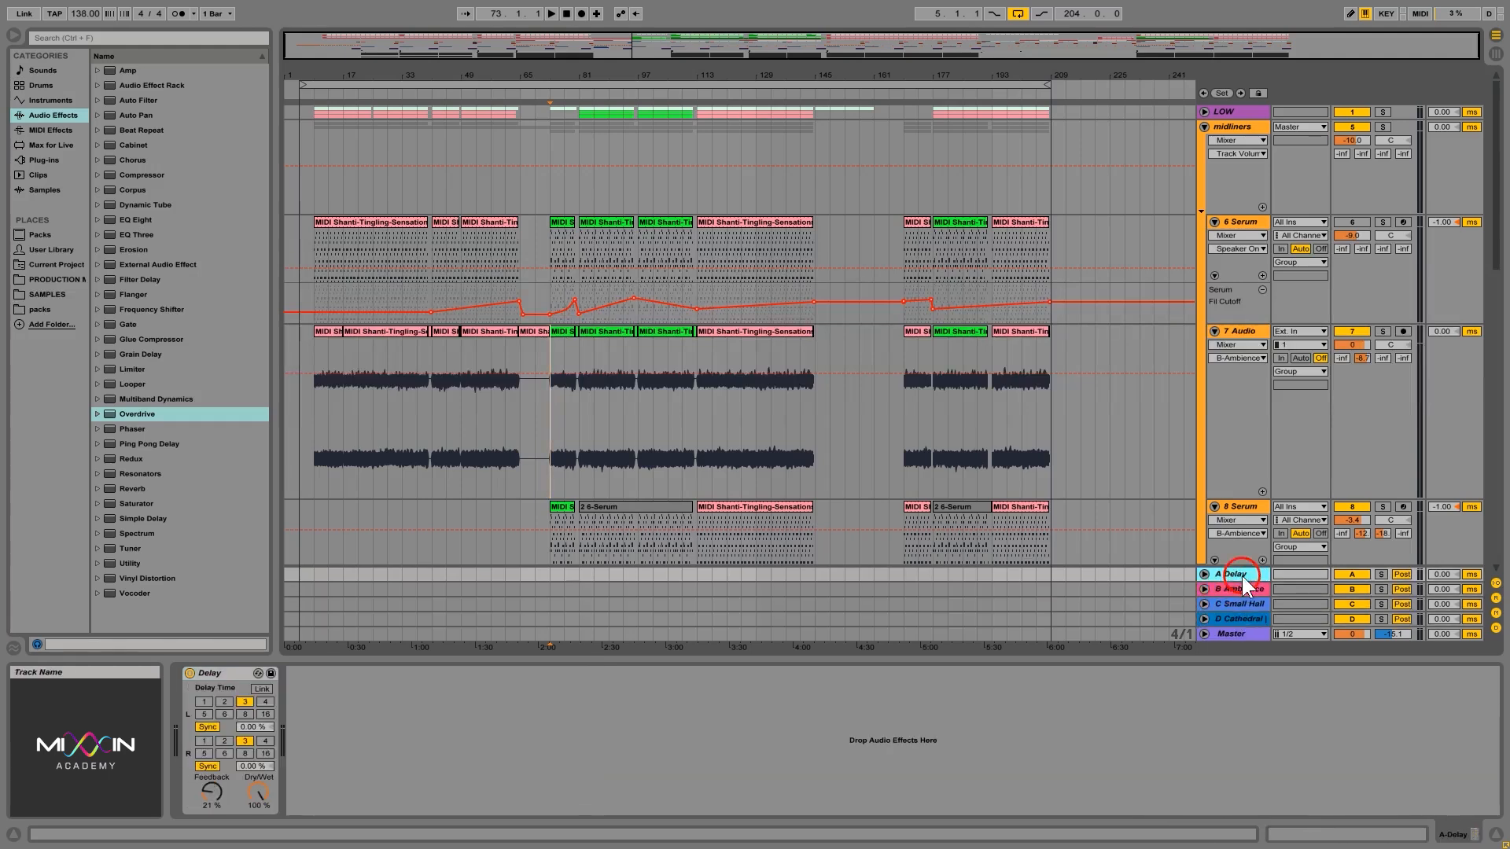
Review the D Cathedral return's devices, and compare the B Ambience and C Small Hall reverbs with the A Delay return.
{"action": "left_click", "coordinate": [1228, 620]}
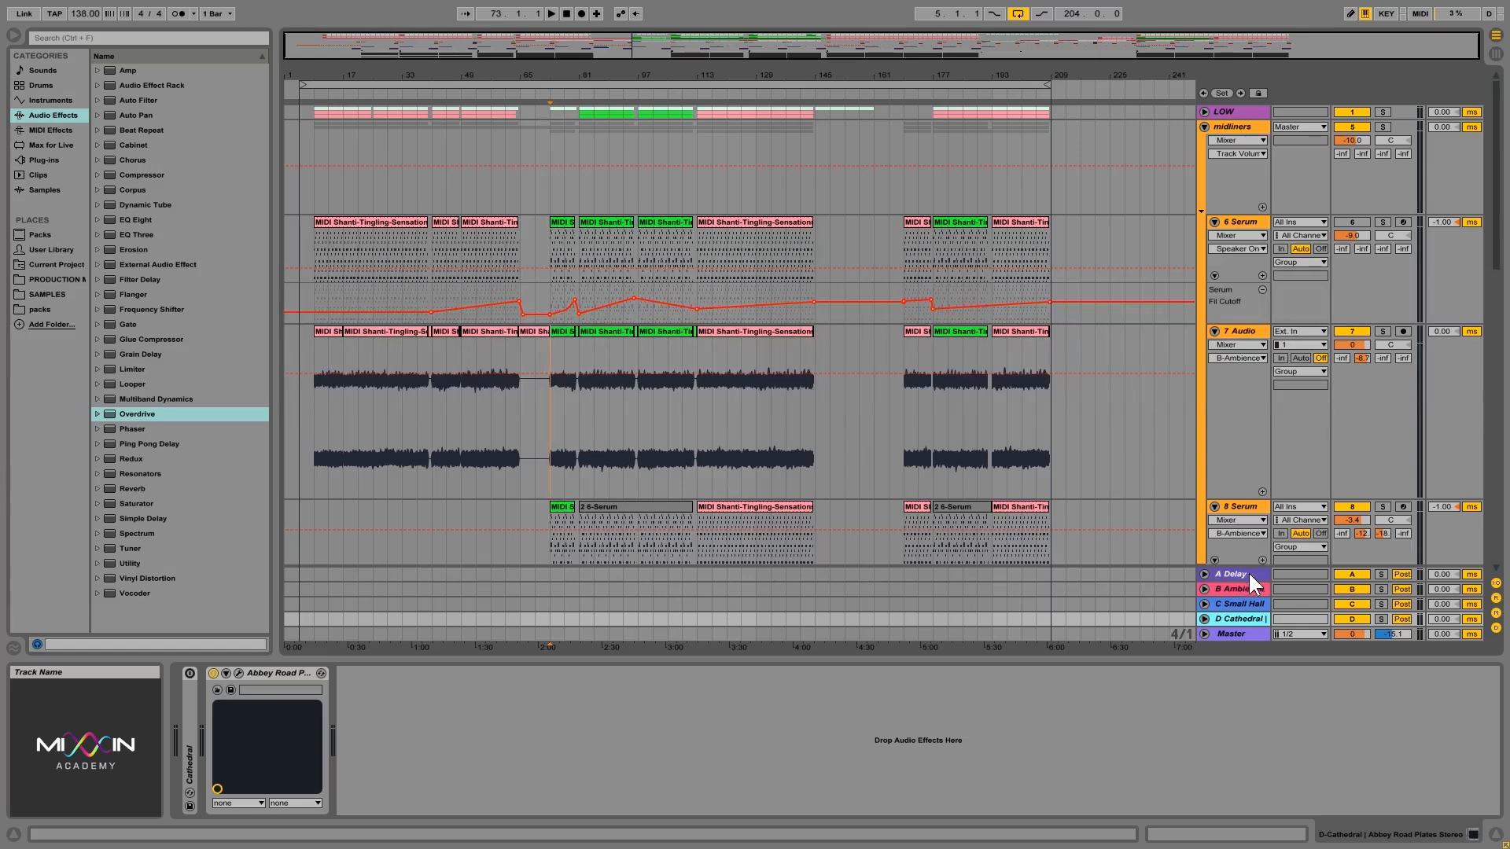
{"action": "left_click", "coordinate": [1241, 590]}
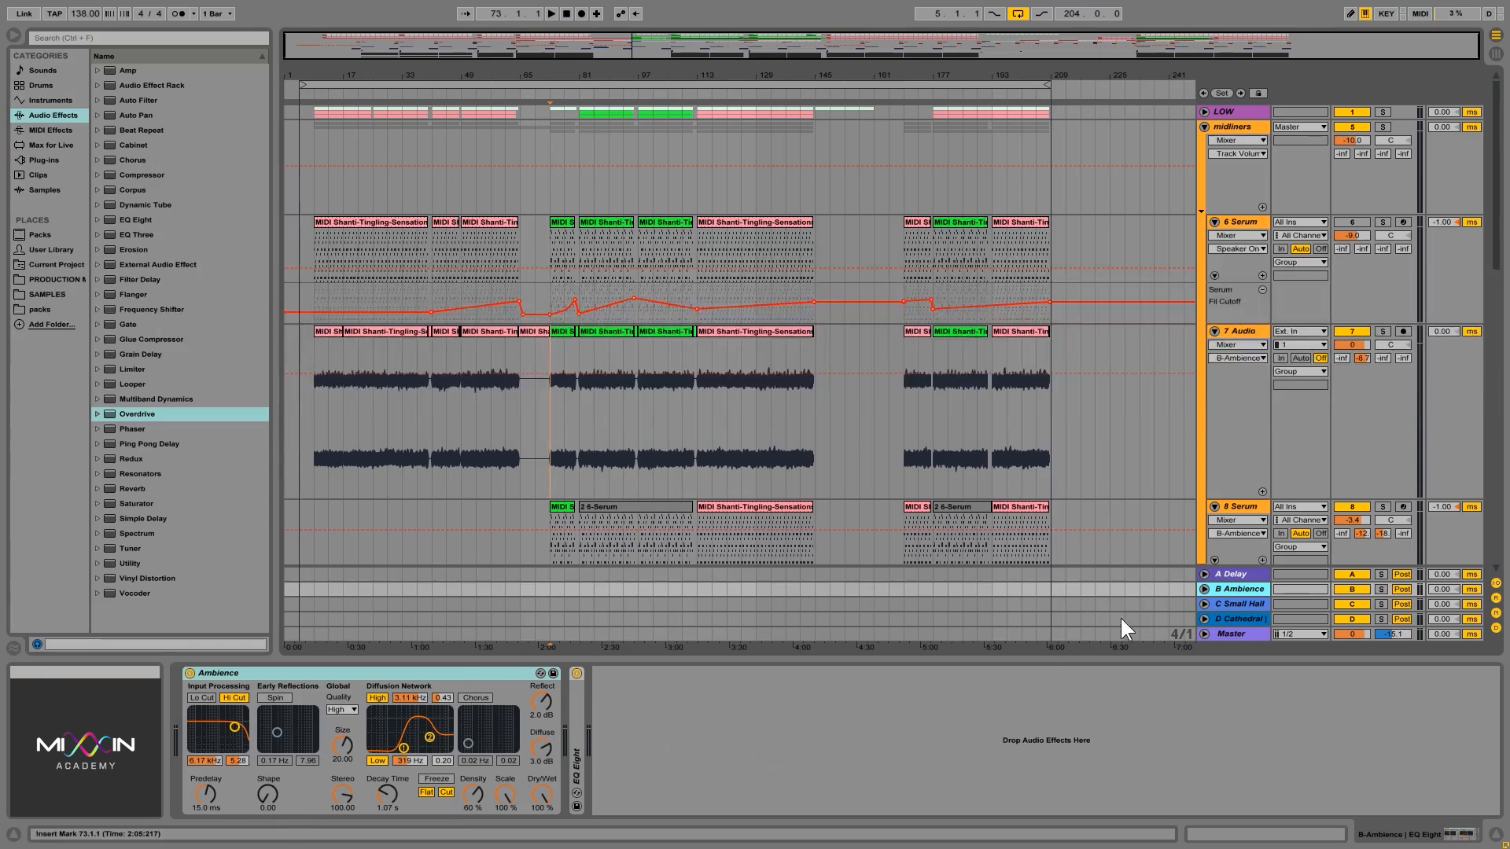
{"action": "left_click", "coordinate": [1243, 573]}
{"action": "left_click", "coordinate": [1236, 589]}
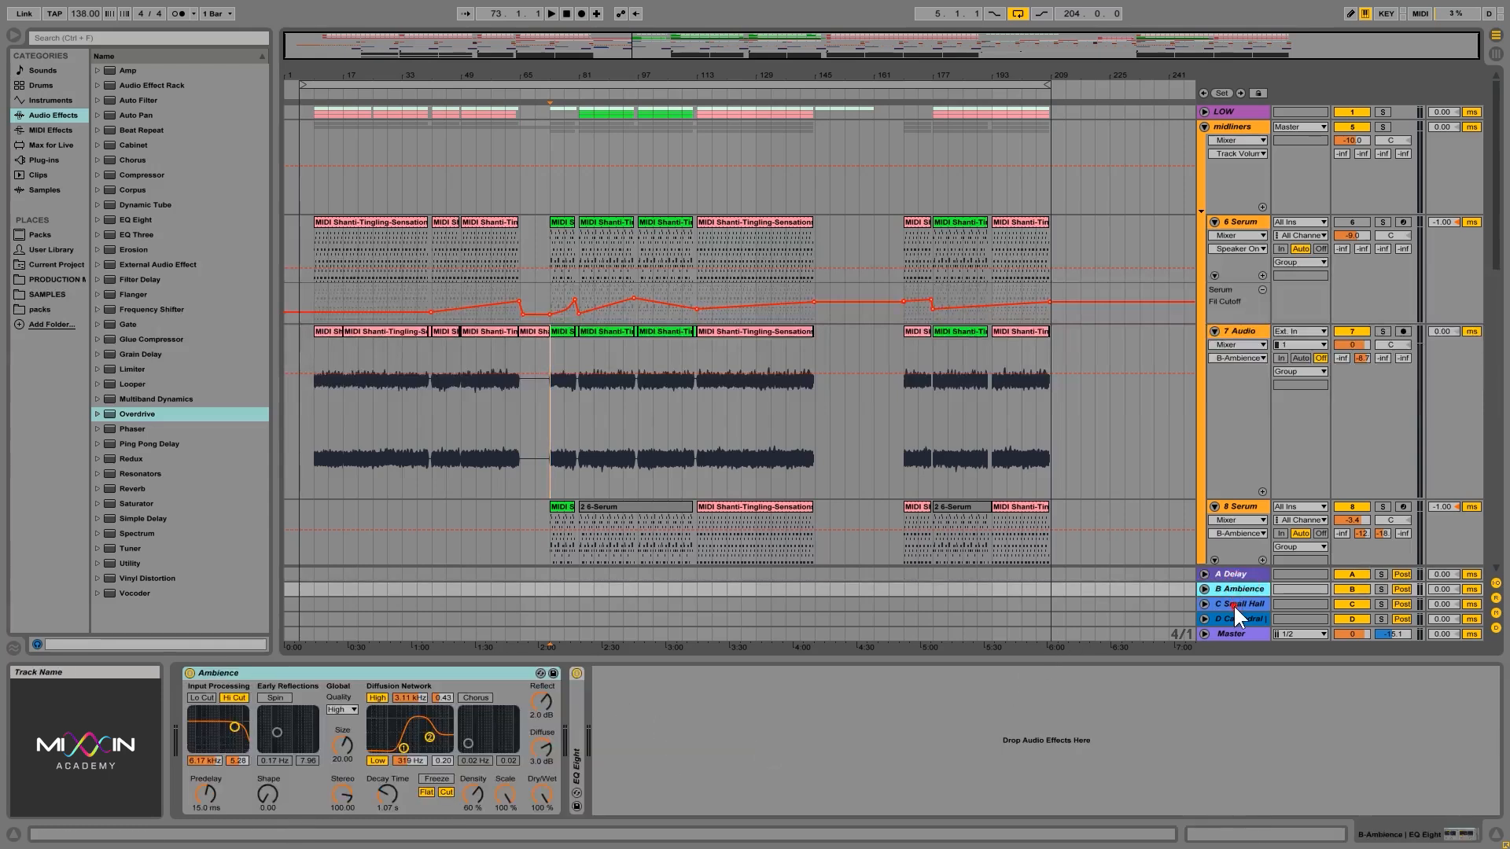
{"action": "left_click", "coordinate": [1232, 604]}
{"action": "left_click", "coordinate": [1236, 576]}
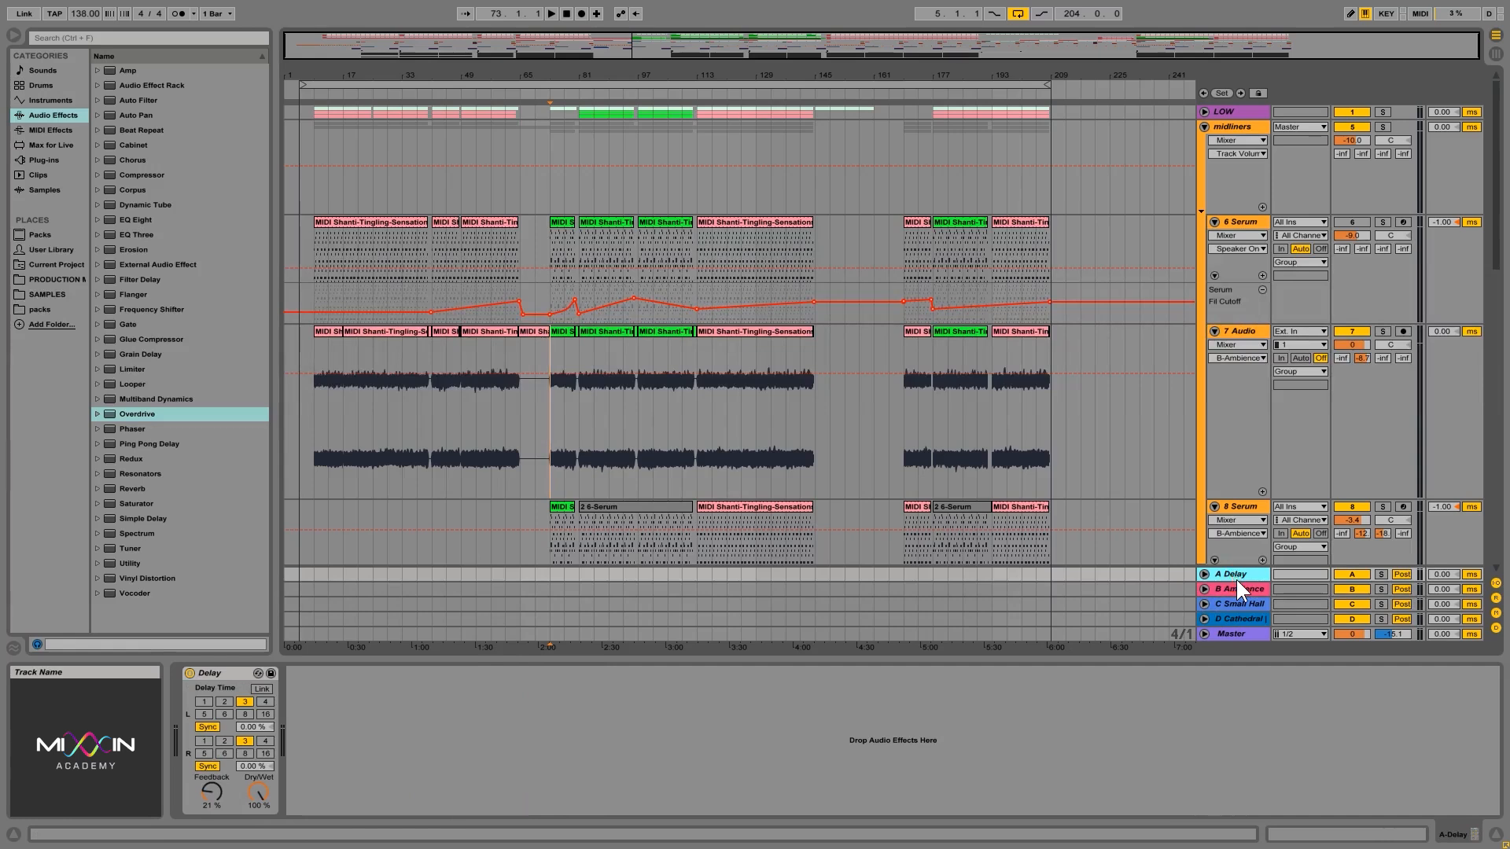